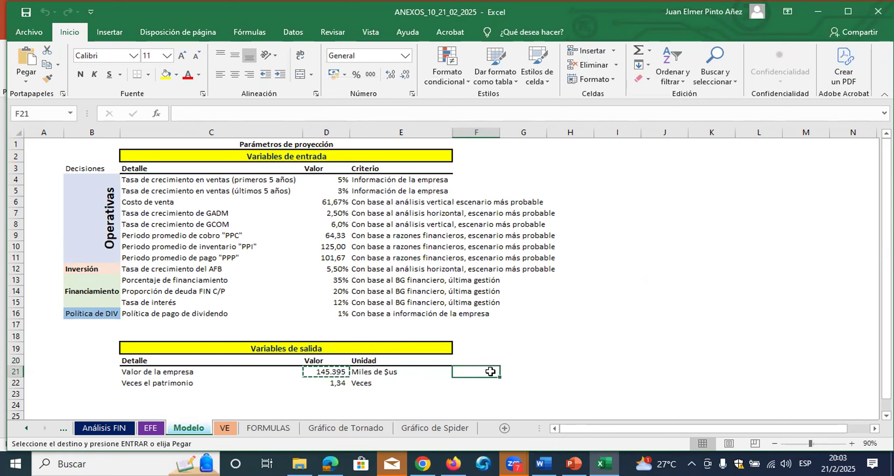
Paste the copied Valor de la empresa into F21 as a static value and format it with a thousands separator and no decimals
right_click(498, 372)
click(538, 133)
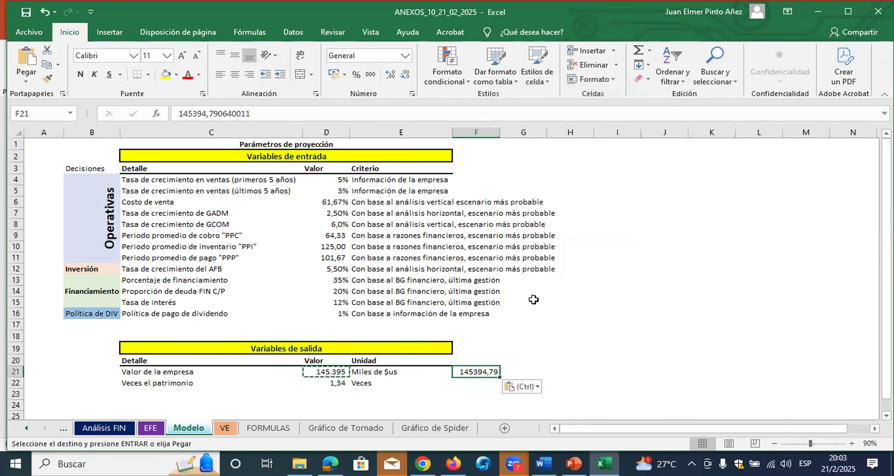
click(371, 74)
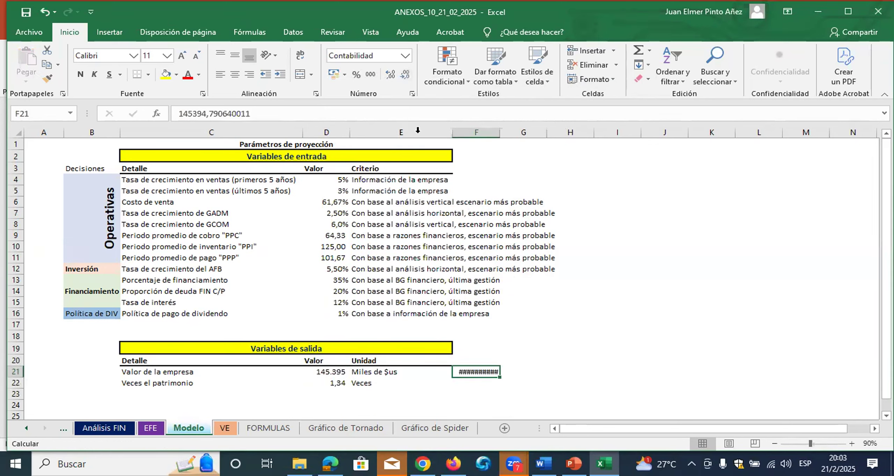
click(391, 74)
click(391, 74)
click(389, 74)
click(389, 74)
click(390, 74)
click(404, 74)
click(404, 74)
click(404, 74)
click(404, 74)
click(404, 74)
click(583, 156)
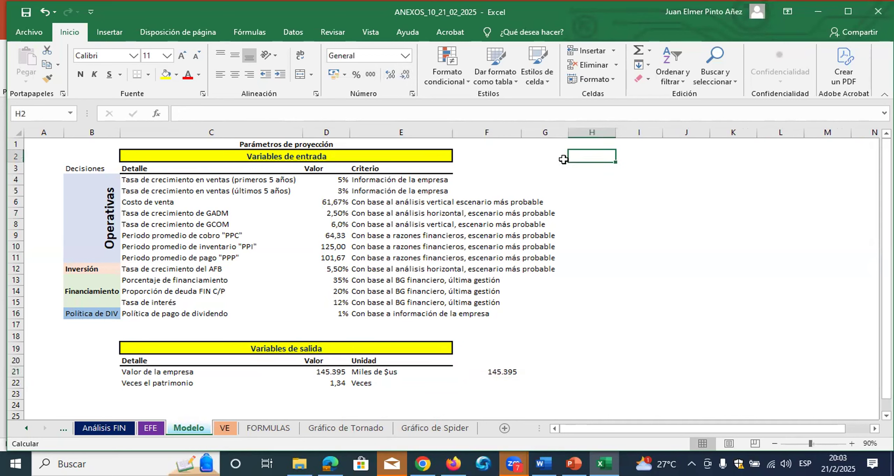
Look through the workbook's sheets for the scenario columns, finishing on the EF AV y AH sheet
click(226, 428)
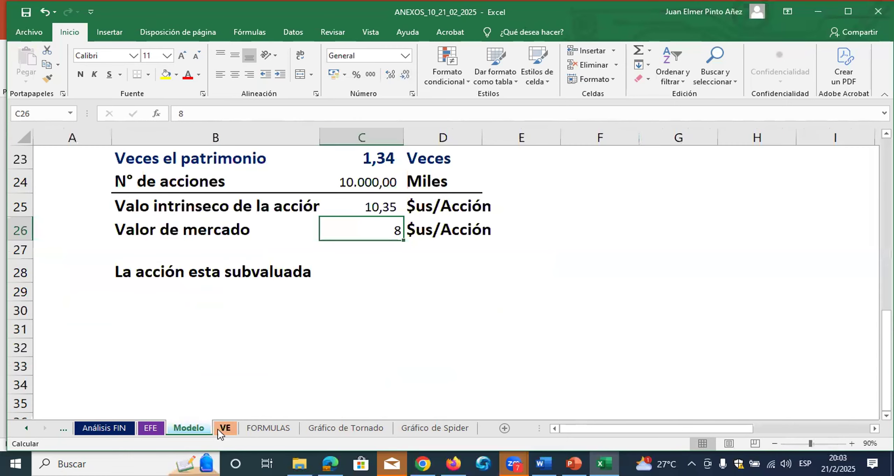
click(154, 428)
click(104, 427)
click(23, 429)
click(23, 429)
click(25, 428)
click(97, 428)
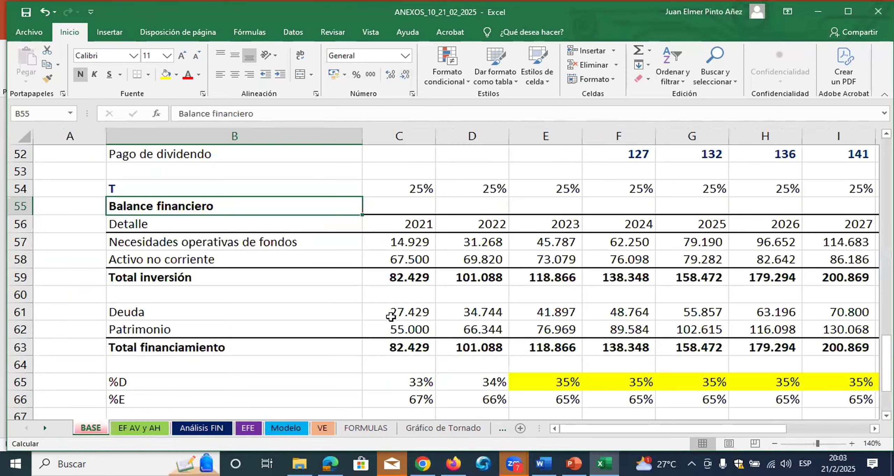
scroll(625, 333, up, 2)
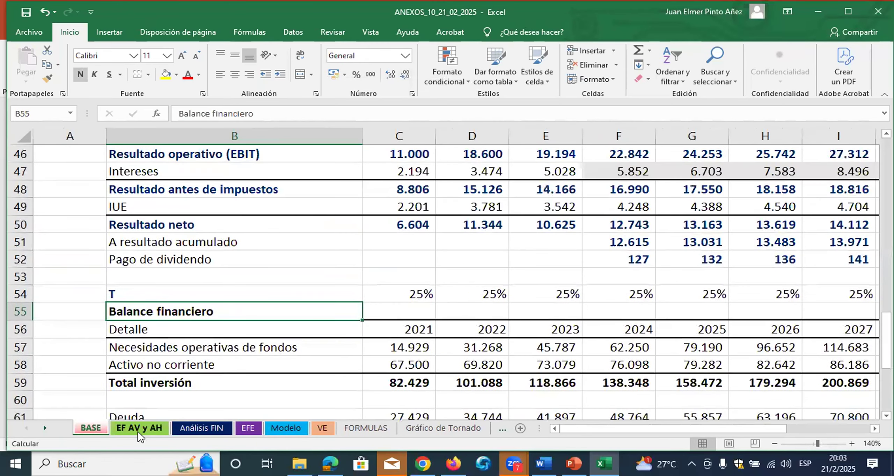
key(ctrl+Page_Down)
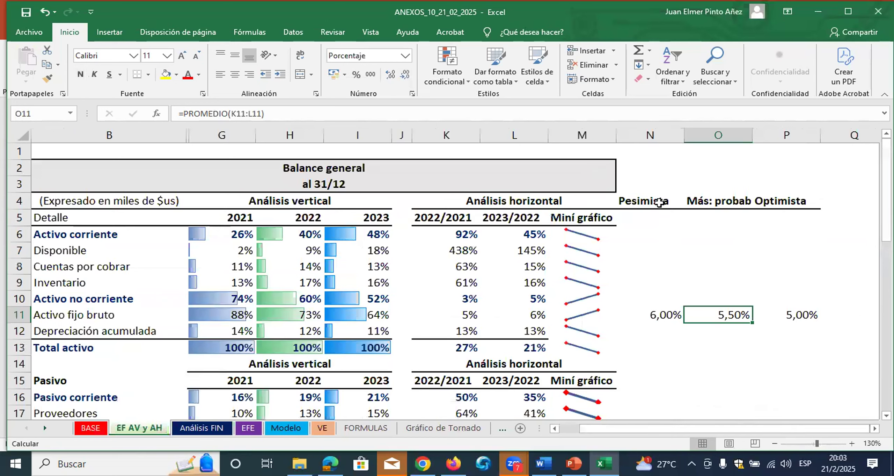
Copy the Pesimista, Más probable and Optimista headings from N4:P4 of EF AV y AH to H2:J2 of the Modelo sheet
drag(659, 201, 784, 199)
key(ctrl+c)
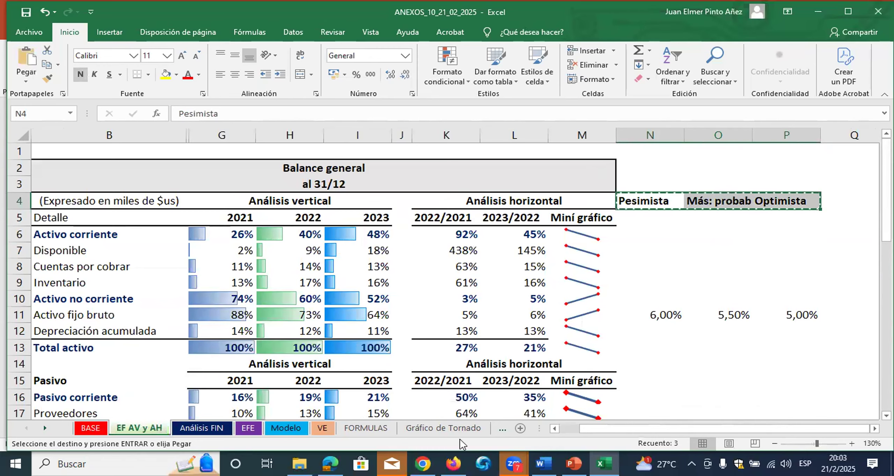
click(322, 428)
scroll(405, 325, up, 3)
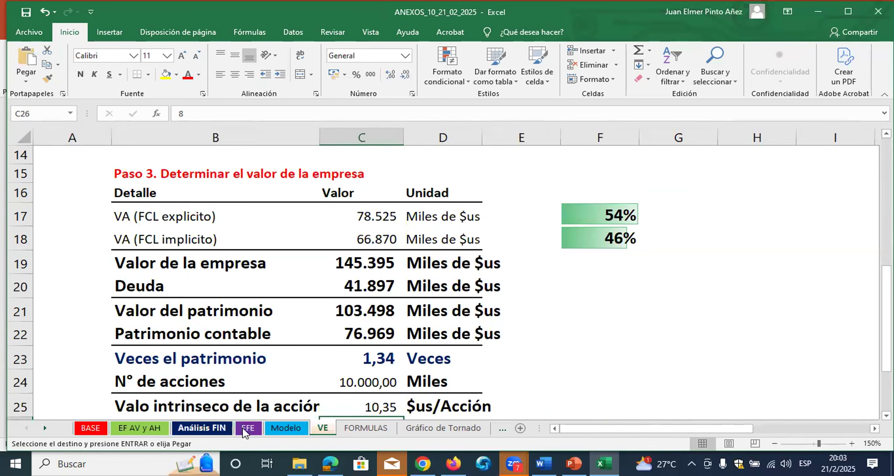
click(285, 427)
key(ctrl+v)
click(599, 179)
Copy the three Costo de venta scenario values in N33:P33 of the EF AV y AH sheet
drag(188, 183, 559, 180)
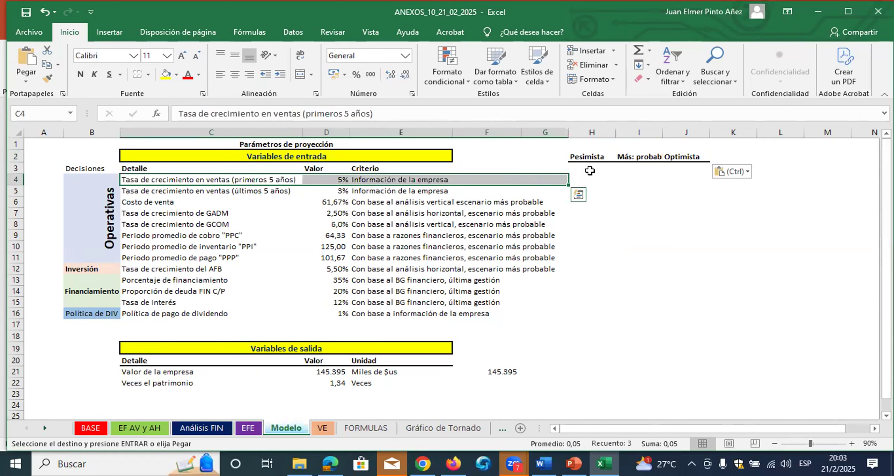
click(165, 194)
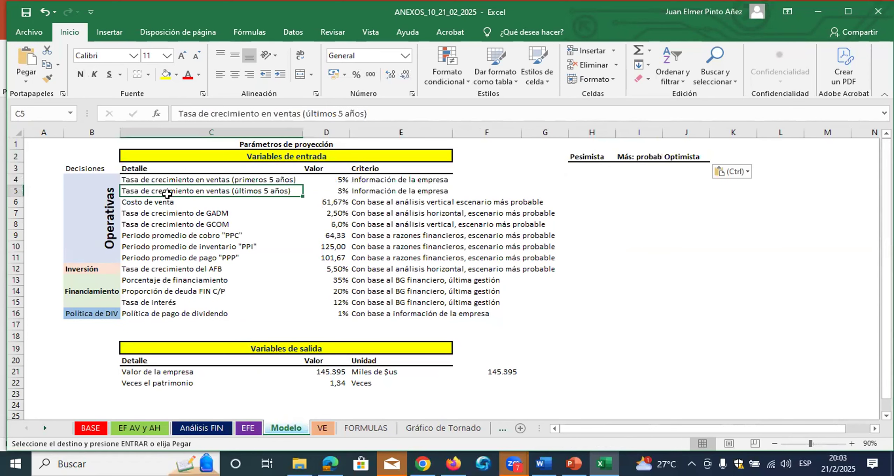
drag(164, 202, 696, 202)
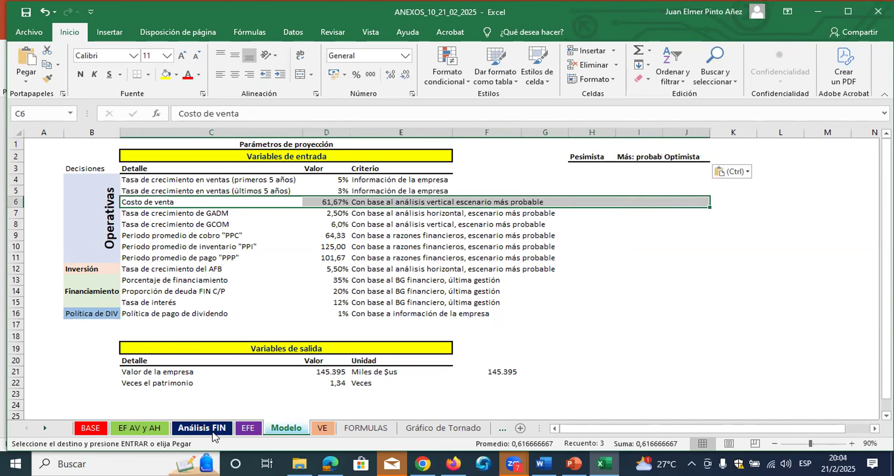
click(154, 430)
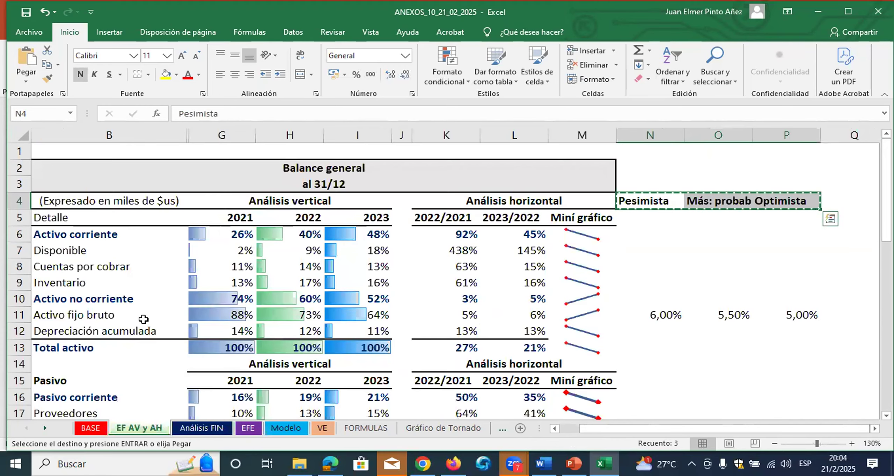
scroll(154, 387, down, 4)
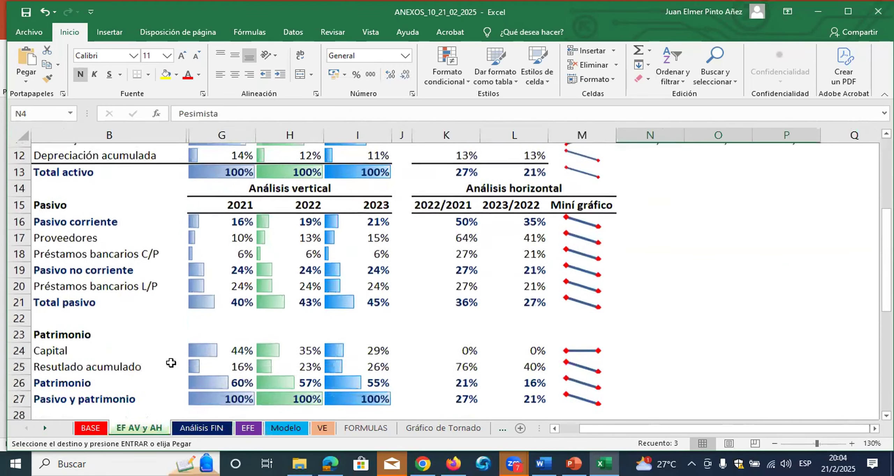
scroll(171, 363, down, 2)
scroll(102, 337, up, 1)
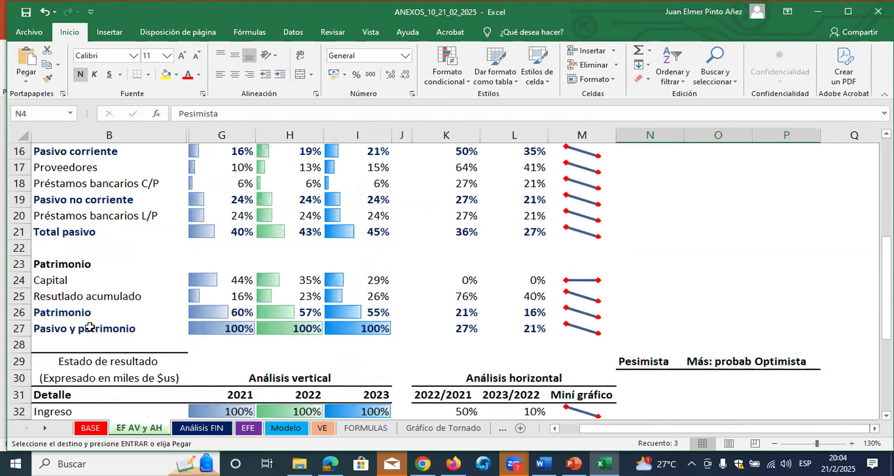
scroll(92, 330, down, 1)
drag(88, 374, 719, 363)
drag(662, 382, 800, 380)
key(ctrl+c)
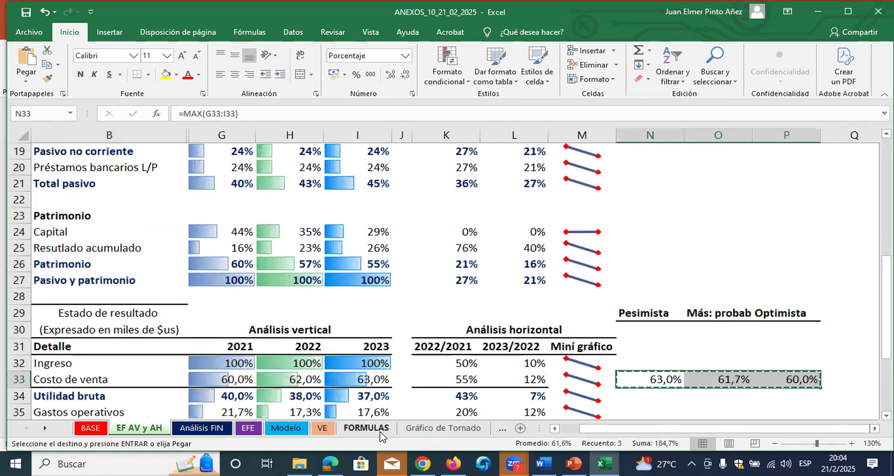
Paste the Costo de venta scenarios as values into H6:J6 of the Modelo sheet and format them as percentages
click(286, 427)
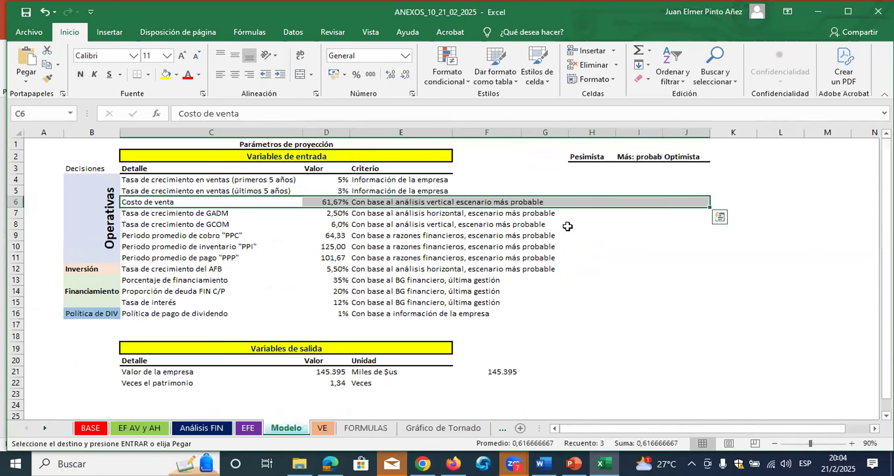
click(576, 203)
right_click(580, 203)
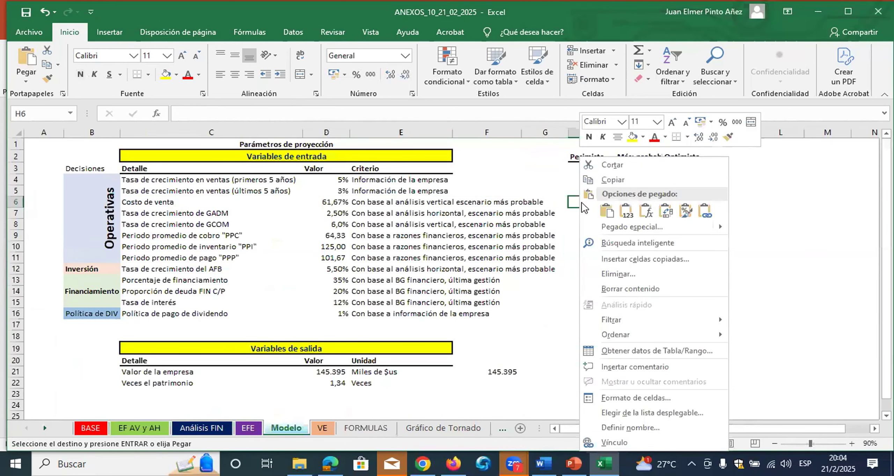
click(610, 210)
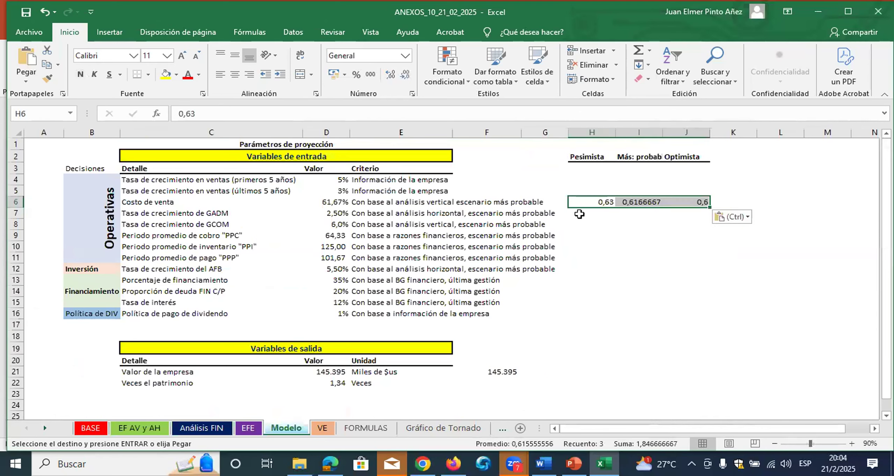
click(356, 75)
Copy the G. ADM and G.COM scenarios from N36:P37 of EF AV y AH into H7:J8 of Modelo as values in percentage format
drag(169, 213, 684, 214)
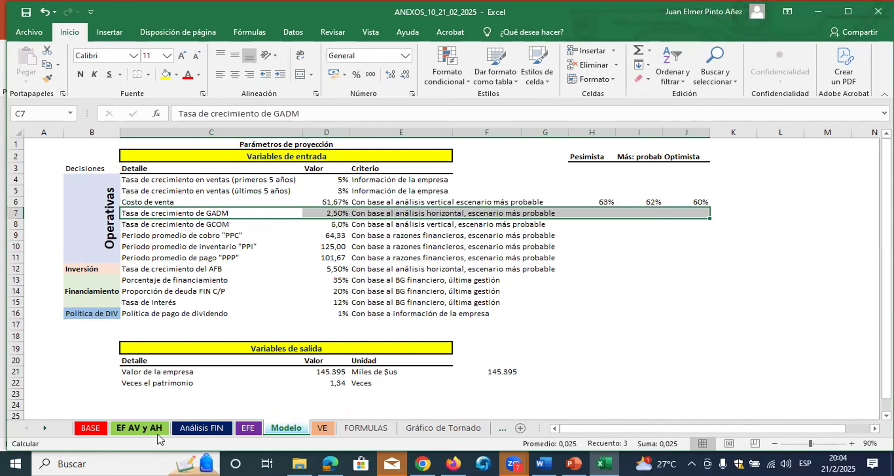
click(159, 430)
scroll(350, 334, down, 1)
drag(61, 331, 622, 350)
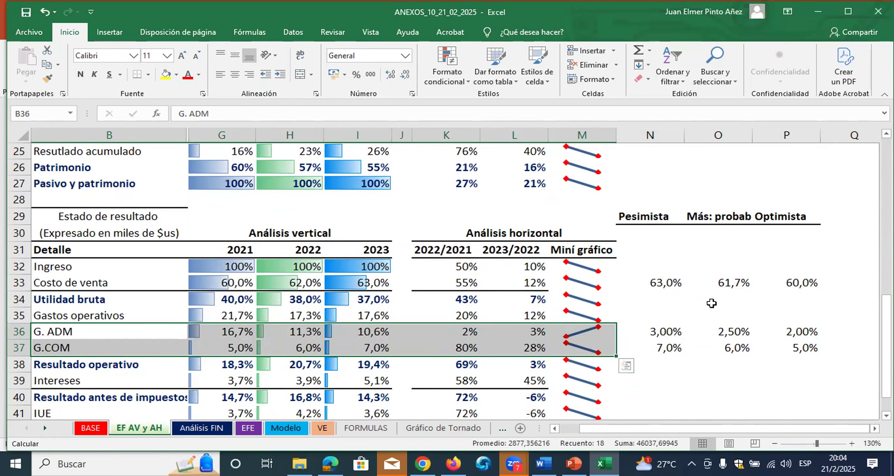
drag(671, 332, 789, 349)
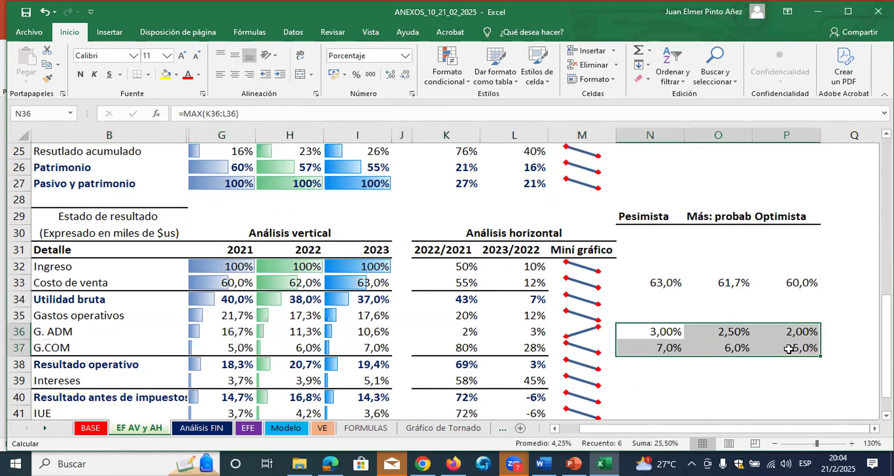
key(ctrl+c)
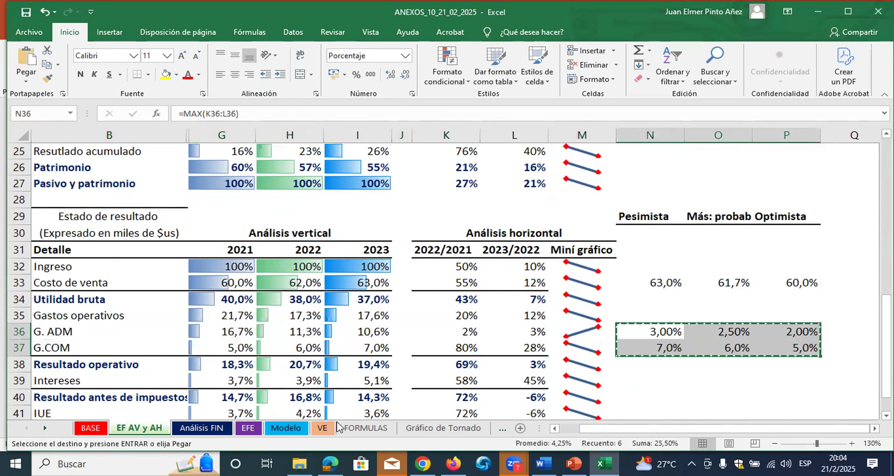
click(299, 430)
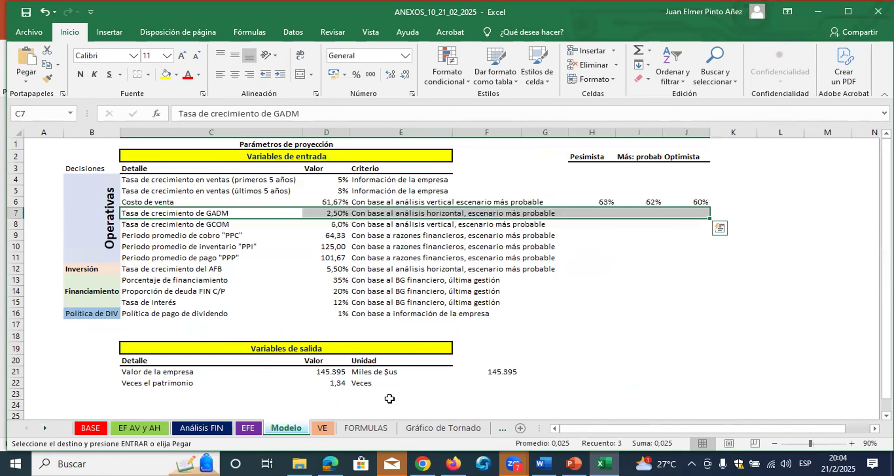
click(602, 213)
right_click(601, 213)
click(602, 207)
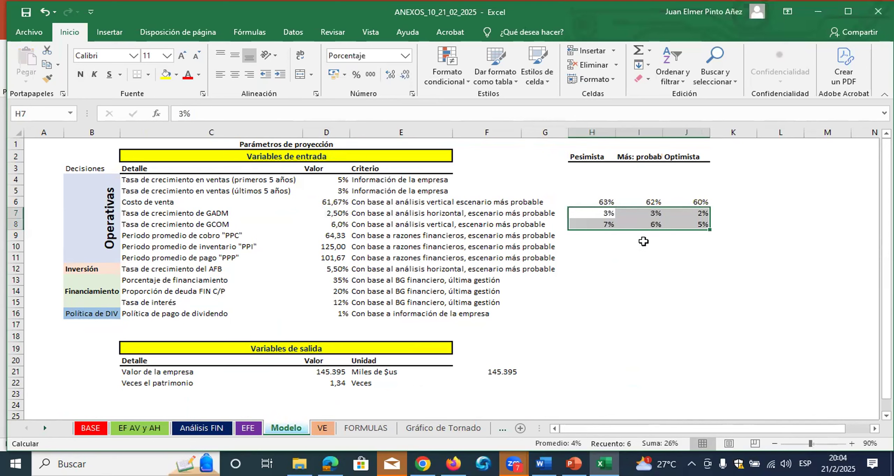
Locate the scenario values for the PPI, PPC and PPP periods in the Análisis FIN sheet
drag(129, 235, 598, 256)
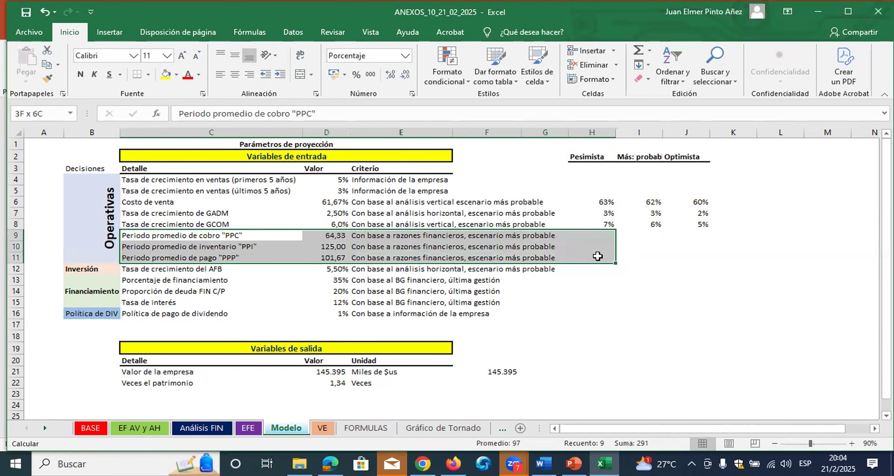
click(202, 427)
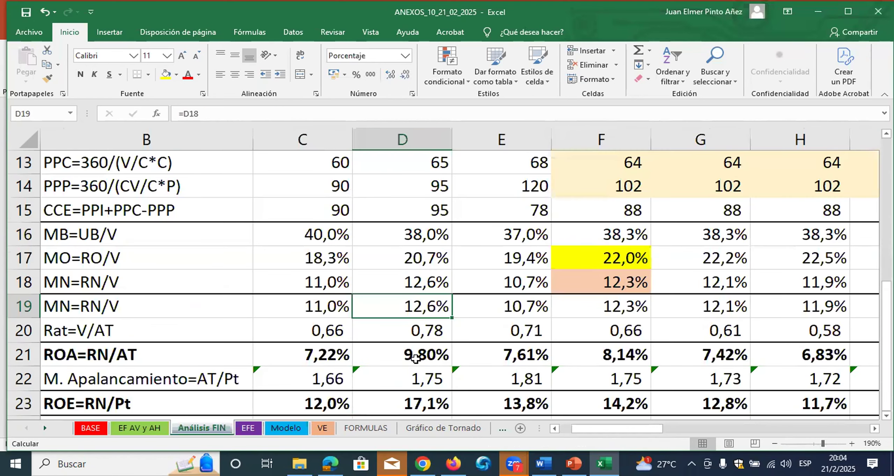
click(156, 332)
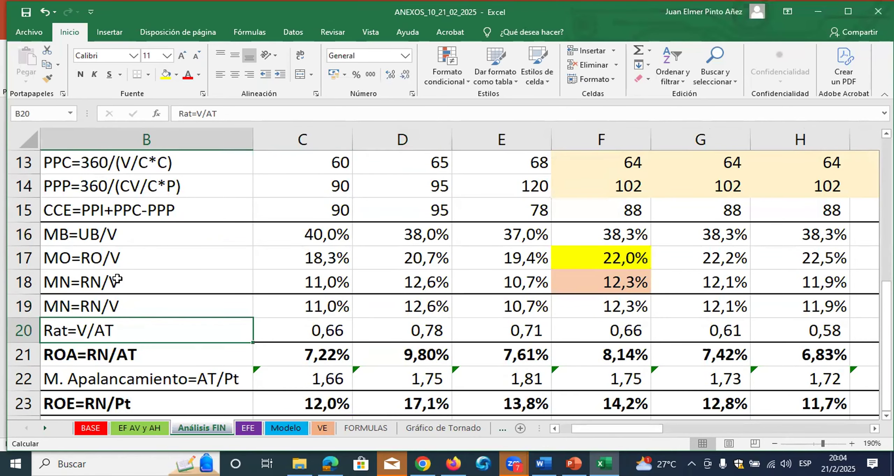
scroll(117, 279, up, 1)
click(108, 214)
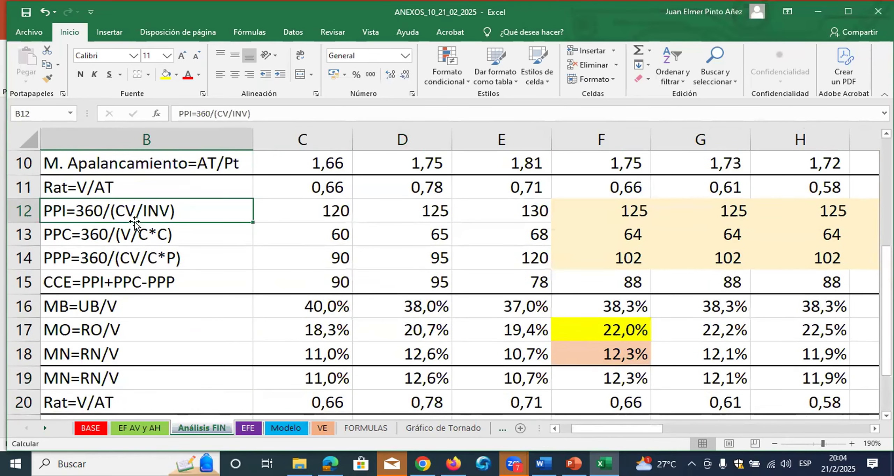
key(ctrl+Right)
key(ctrl+Right)
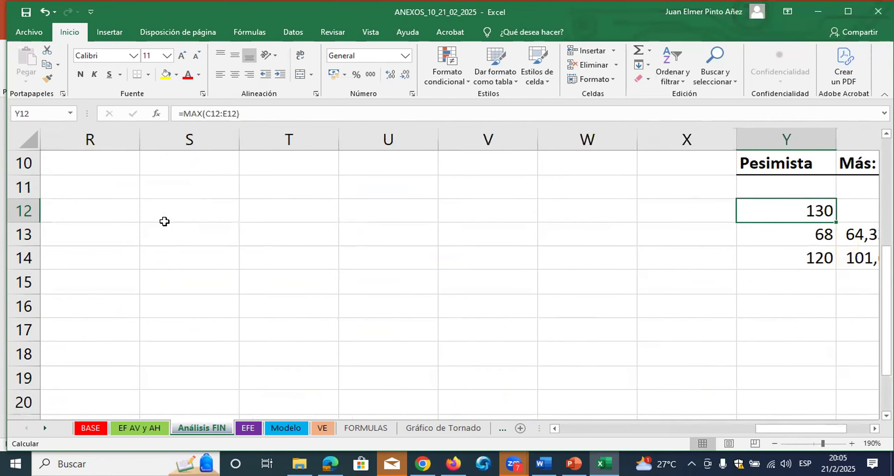
Copy the pessimistic, most probable and optimistic period values in Y12:AA14 of the Análisis FIN sheet
key(shift+Right)
key(shift+Right)
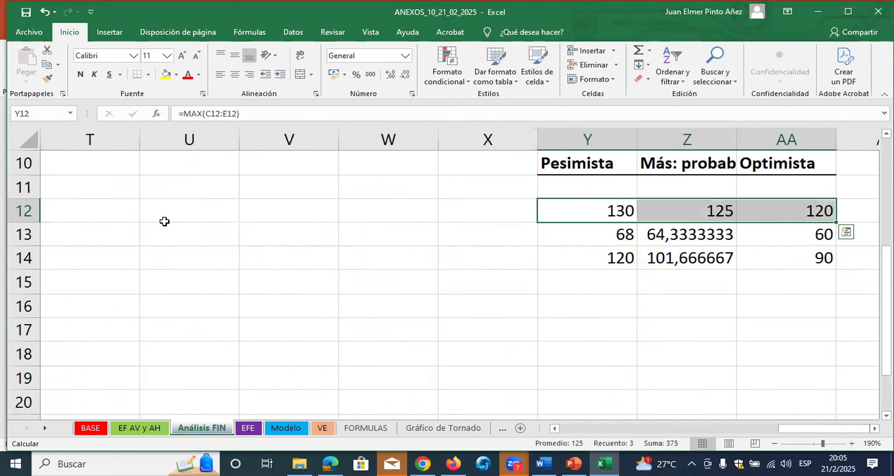
key(ctrl+c)
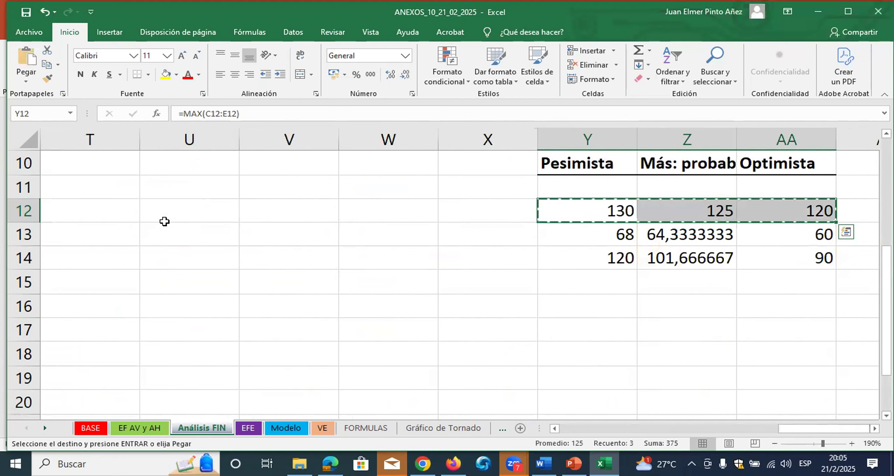
key(Escape)
key(shift+Down)
key(shift+Down)
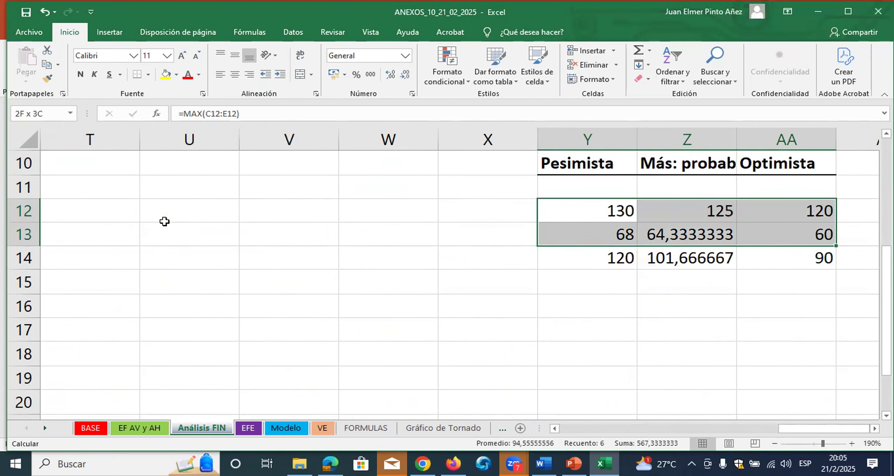
key(ctrl+c)
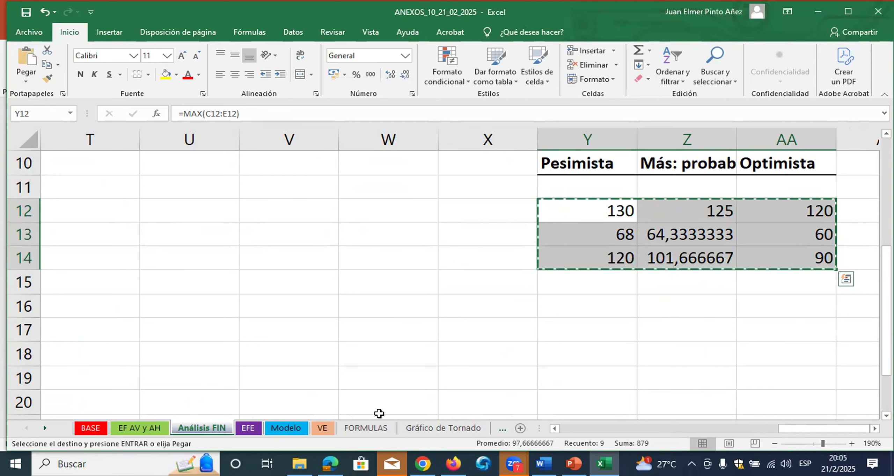
Paste the copied scenarios as values into H9:J11 of the Modelo sheet and format them with thousands separators and no decimals
click(298, 432)
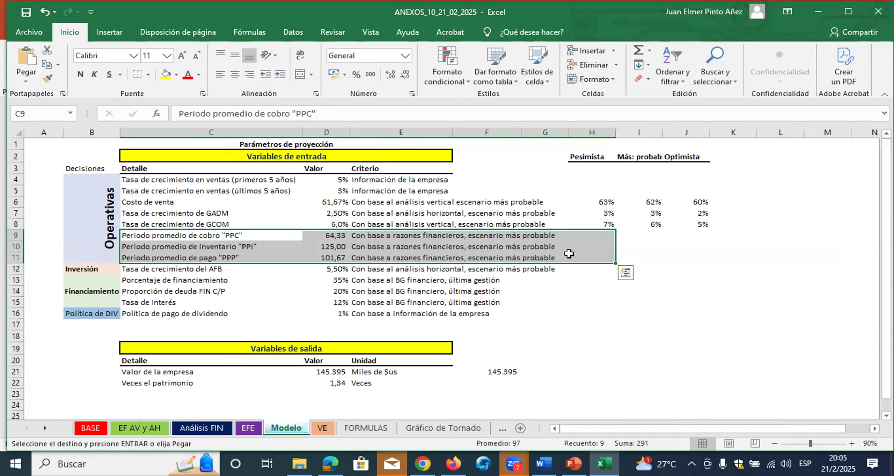
click(603, 235)
right_click(603, 235)
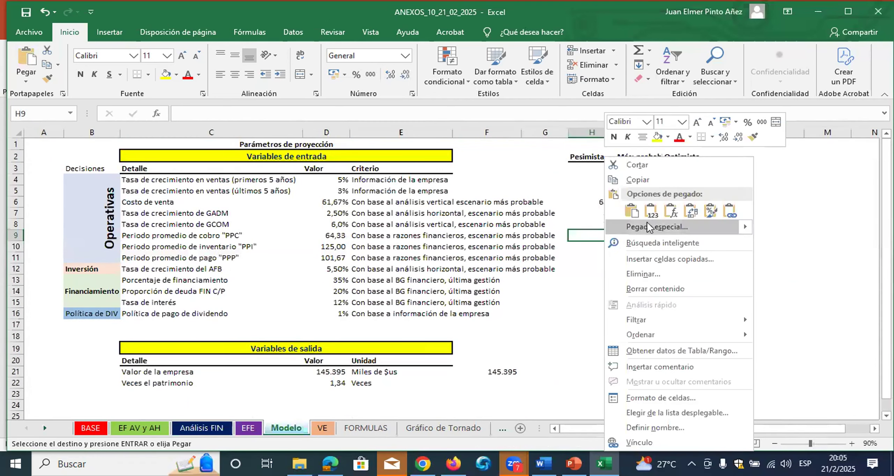
click(652, 212)
click(371, 74)
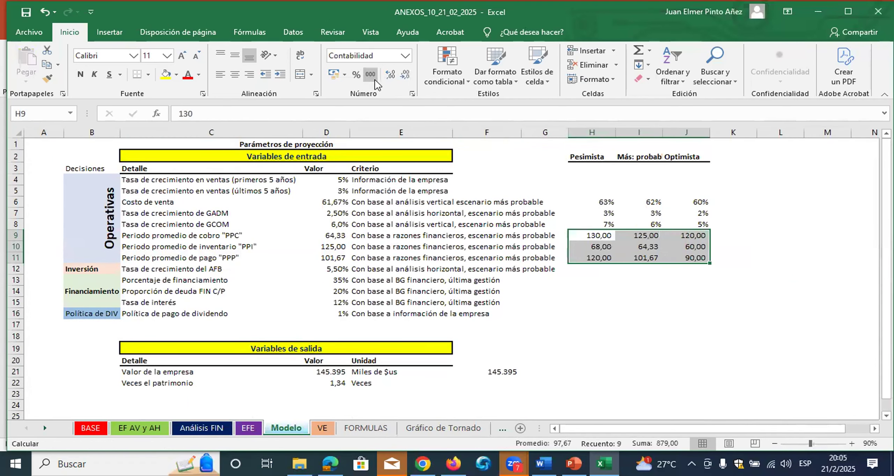
click(405, 75)
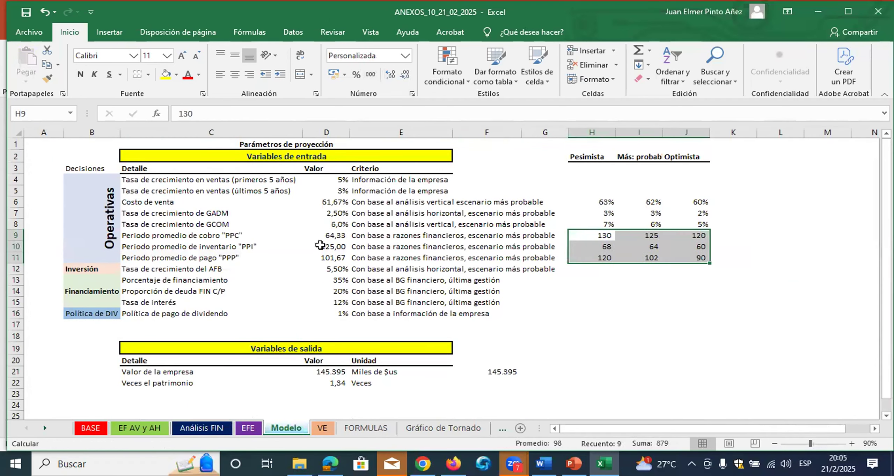
Reorder the pasted period scenarios so PPC occupies H9:J9, PPI H10:J10 and PPP H11:J11
drag(197, 239, 437, 224)
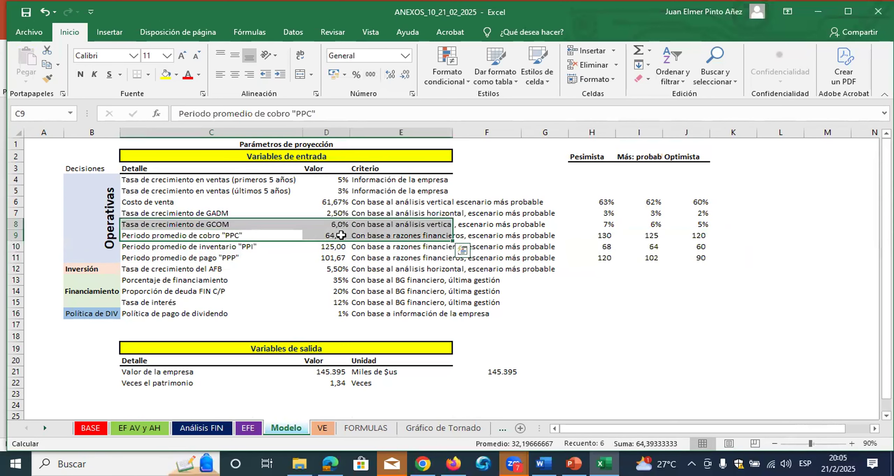
drag(611, 235, 675, 272)
drag(607, 258, 642, 238)
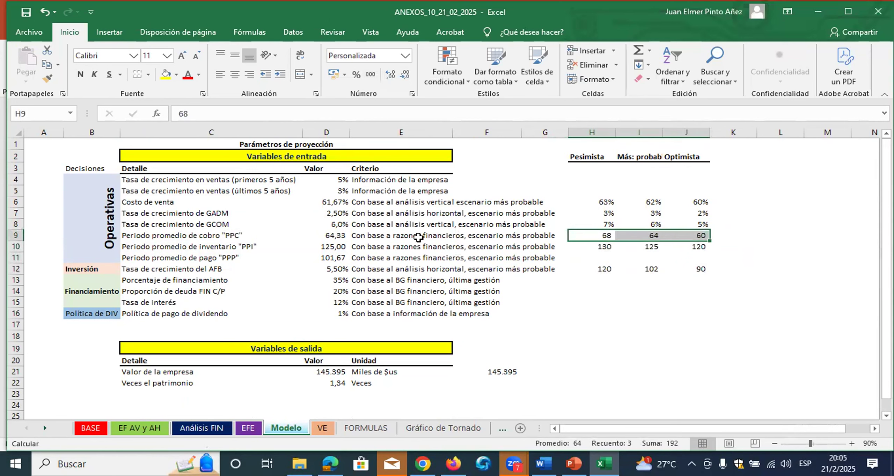
drag(333, 238, 648, 238)
drag(332, 251, 700, 247)
drag(235, 258, 703, 259)
drag(608, 270, 685, 258)
Review the scenario range H6:J12, the AFB and financing variables, and the sales growth rate for the first five years
drag(232, 269, 658, 269)
drag(183, 287, 482, 307)
drag(606, 202, 680, 265)
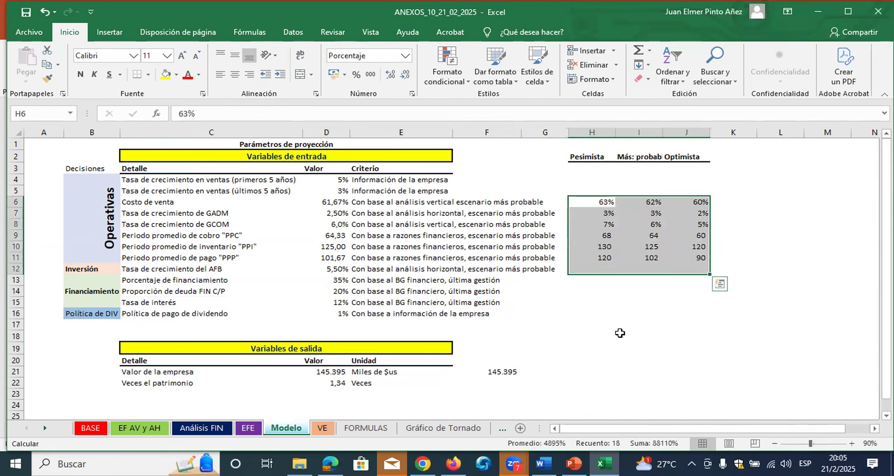
click(624, 335)
drag(604, 201, 681, 269)
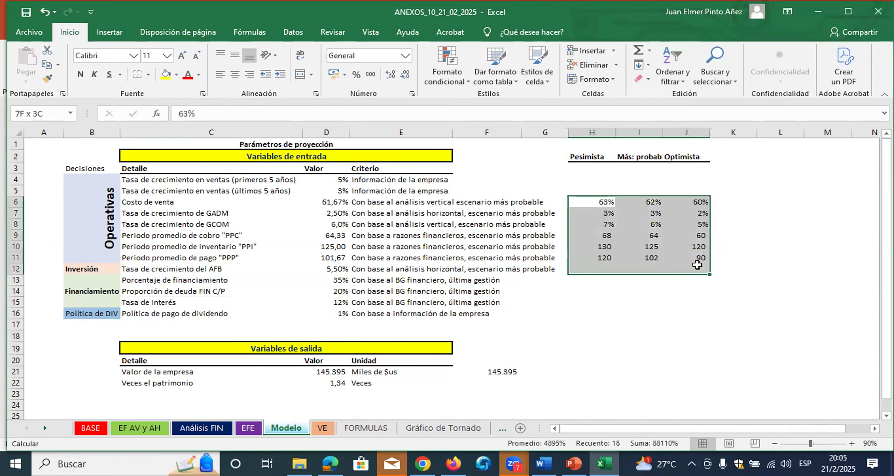
click(853, 443)
click(852, 443)
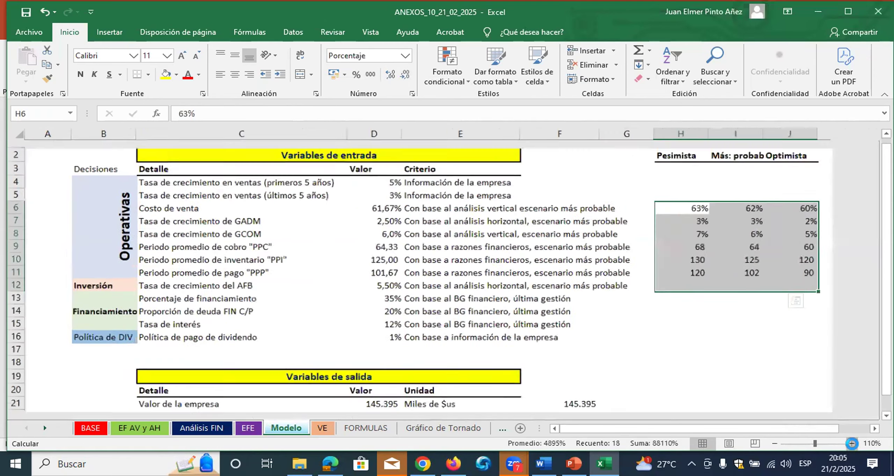
click(852, 443)
drag(770, 429, 737, 433)
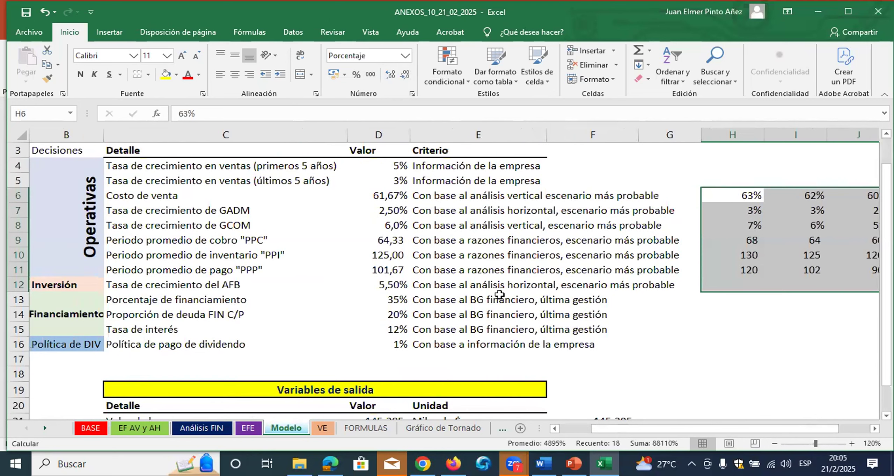
click(384, 168)
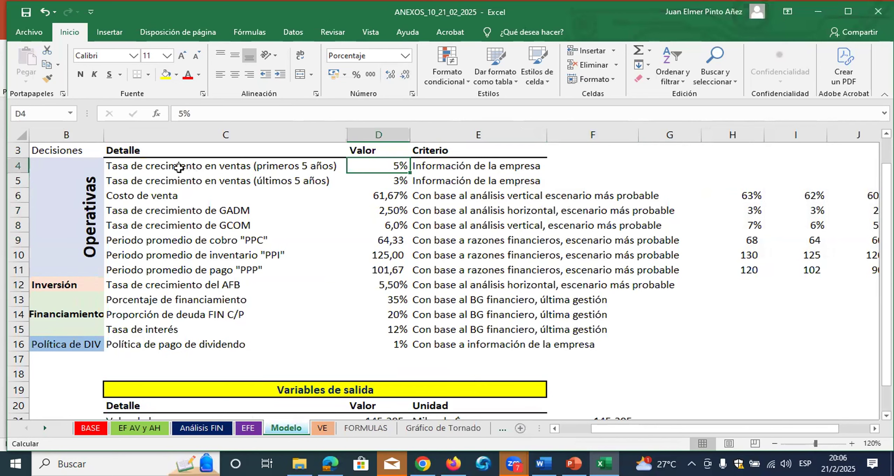
drag(191, 166, 370, 166)
click(380, 168)
Insert a new sheet between Modelo and VE and name it Anexo
click(520, 428)
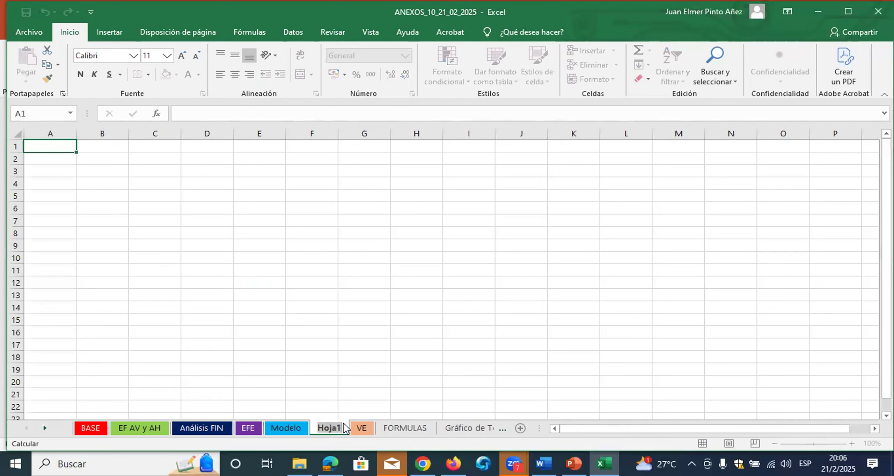
double_click(332, 428)
text(A)
text(enx)
key(BackSpace)
key(BackSpace)
key(BackSpace)
text(x)
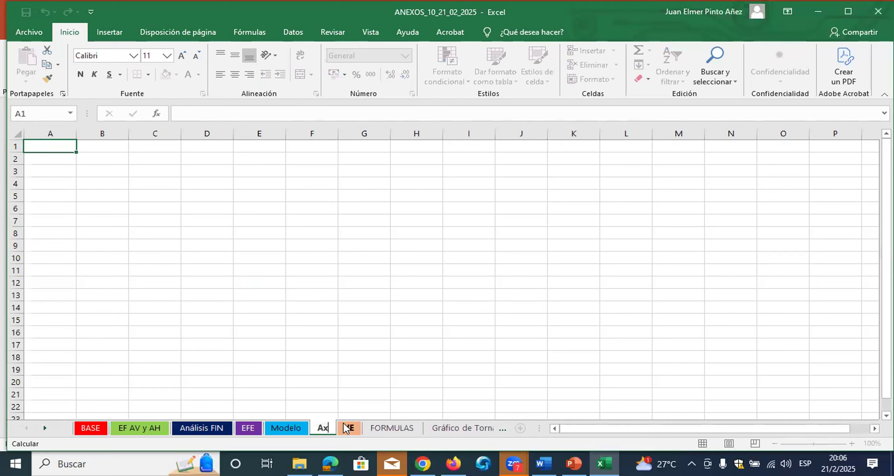
key(BackSpace)
text(ne)
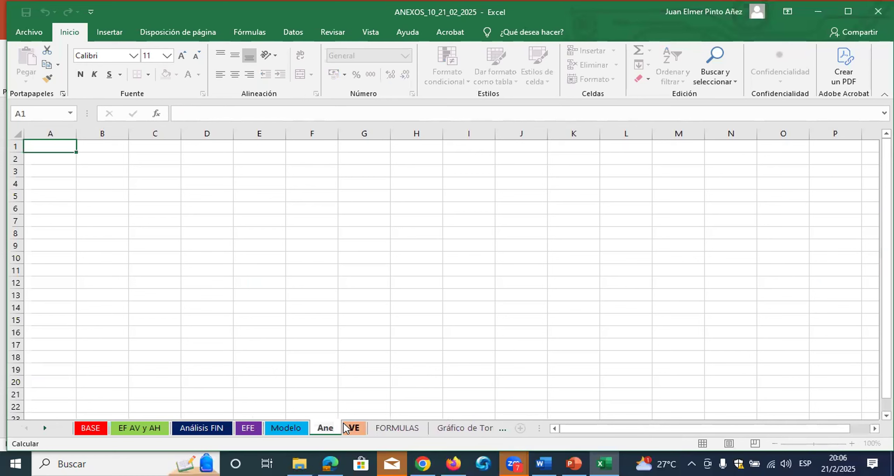
text(xo)
click(329, 359)
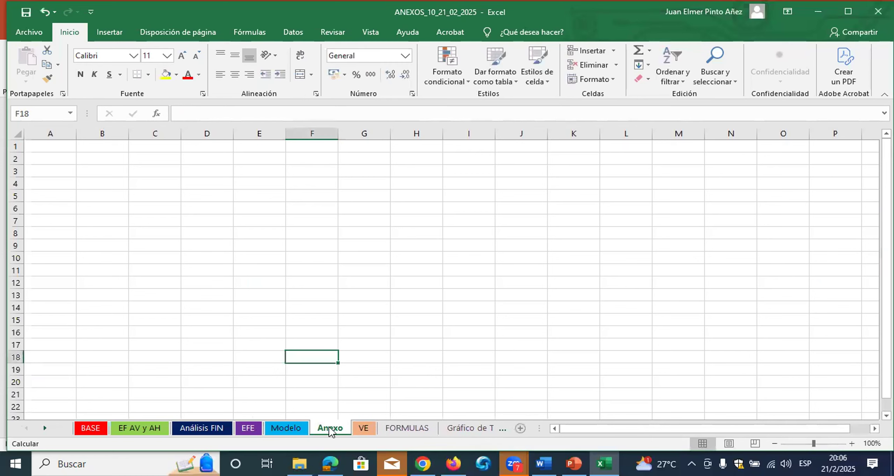
Colour the Anexo sheet tab light blue
right_click(330, 427)
mouse_move(412, 373)
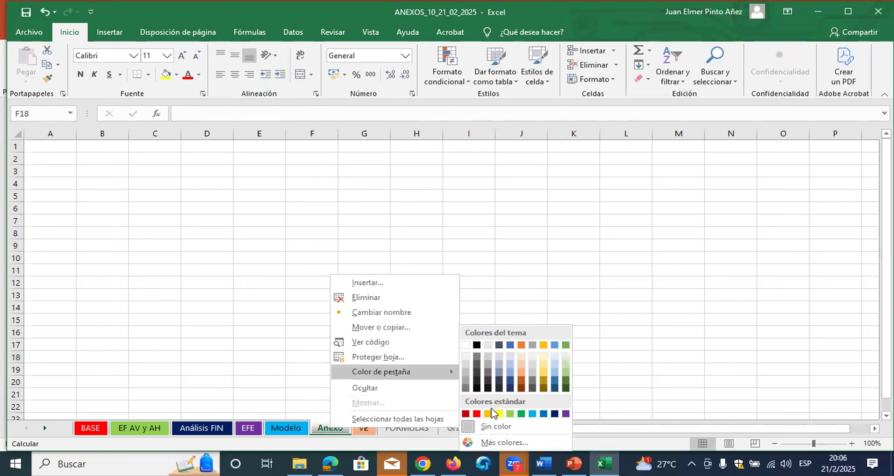
click(532, 414)
click(301, 428)
click(328, 427)
click(179, 240)
click(287, 427)
click(189, 170)
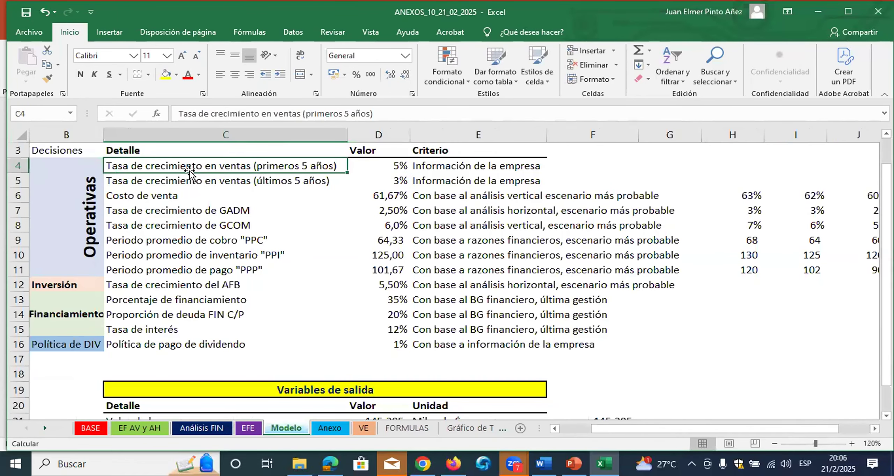
click(362, 428)
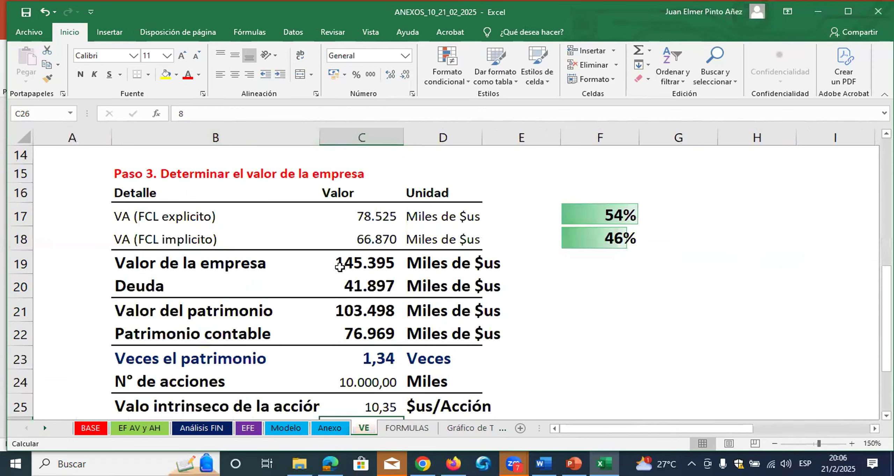
Enter the headers Periodo in B2 and Valor in C2 of the Anexo sheet
click(330, 428)
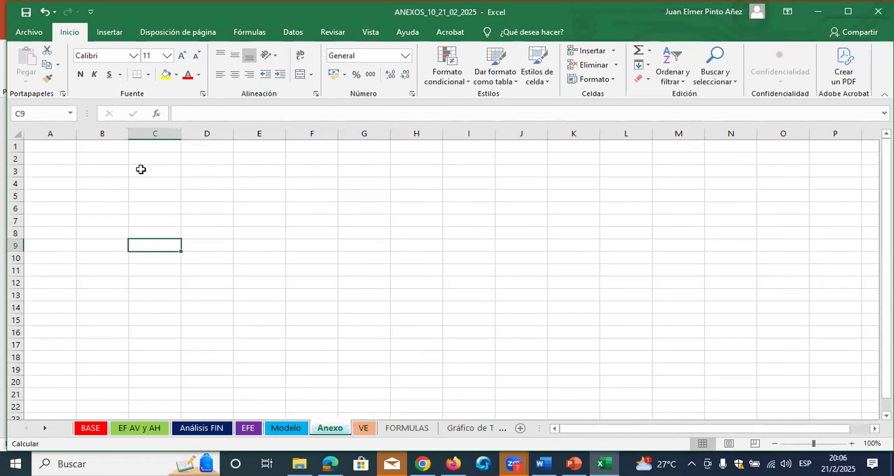
click(156, 159)
click(851, 444)
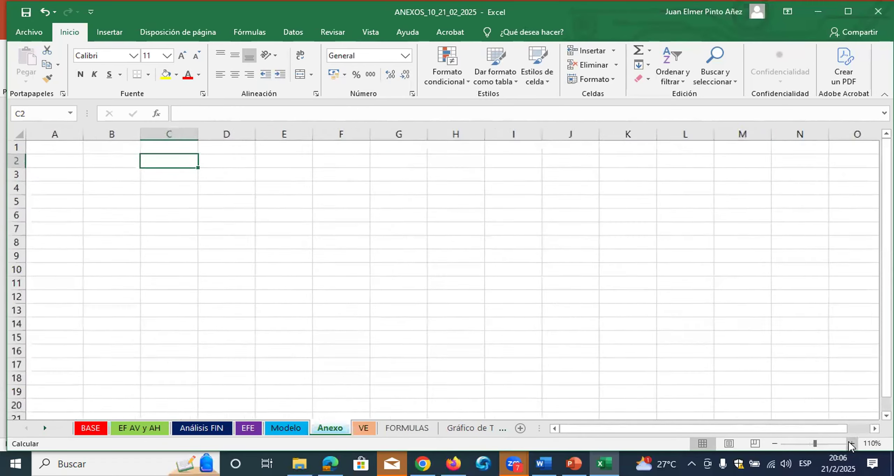
click(851, 443)
click(851, 444)
click(851, 444)
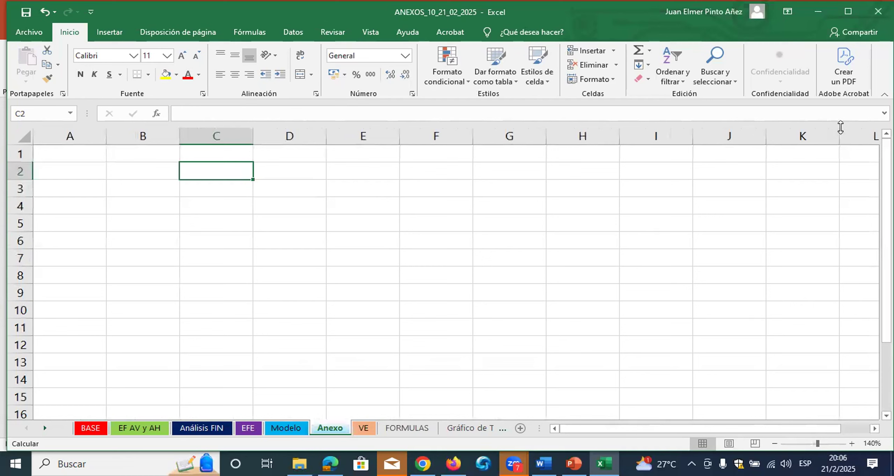
click(854, 14)
click(153, 171)
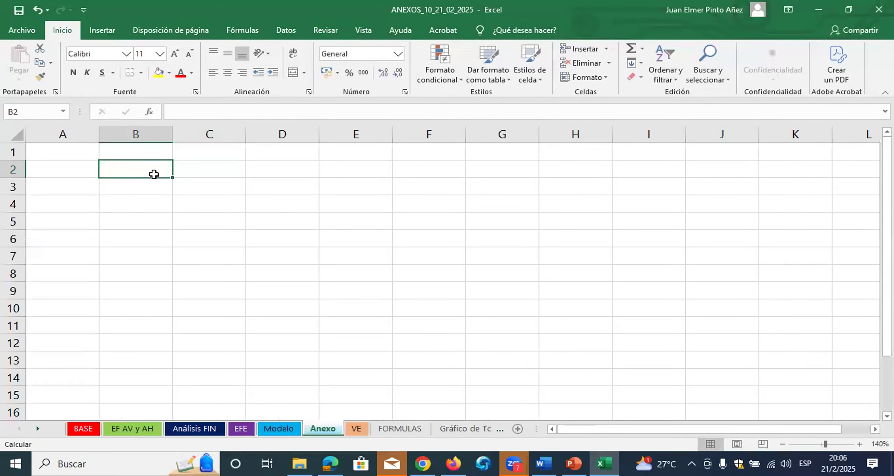
text(Perido)
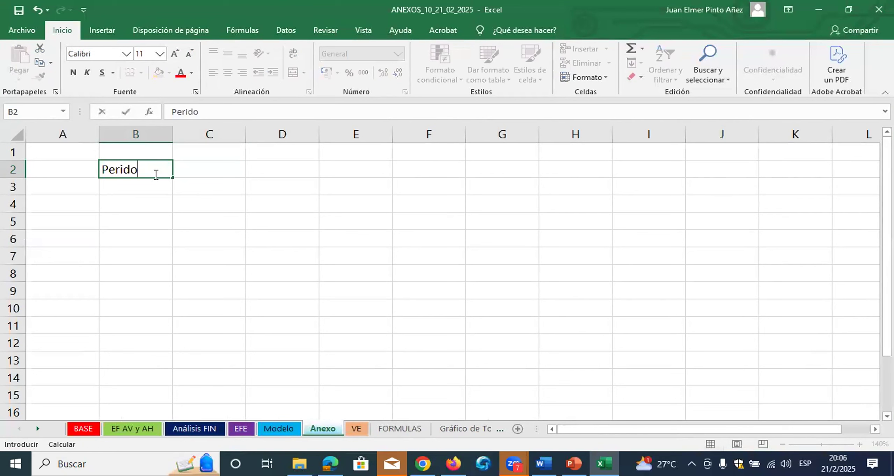
key(BackSpace)
key(BackSpace)
text(odo)
key(Right)
text(1)
key(Return)
text(Valor)
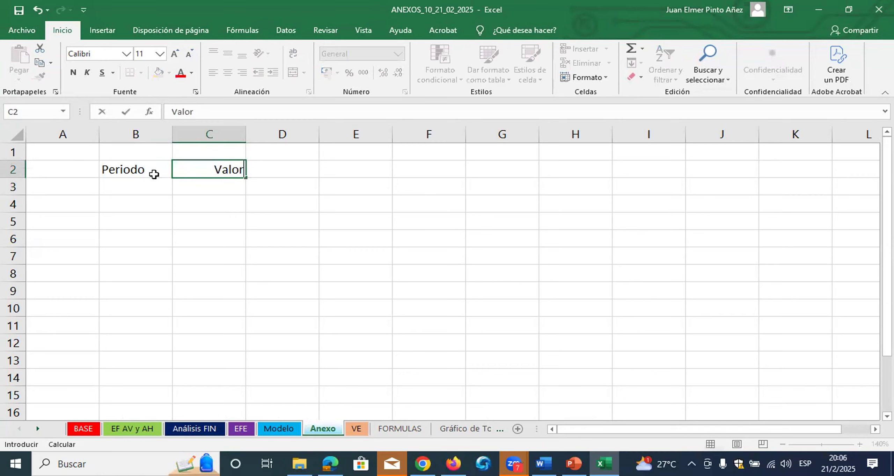
key(Return)
Number the periods from 1 to 15 in B3:B17 by entering 1 and 2 and filling the series down
key(Left)
text(1)
key(Return)
text(2)
key(Return)
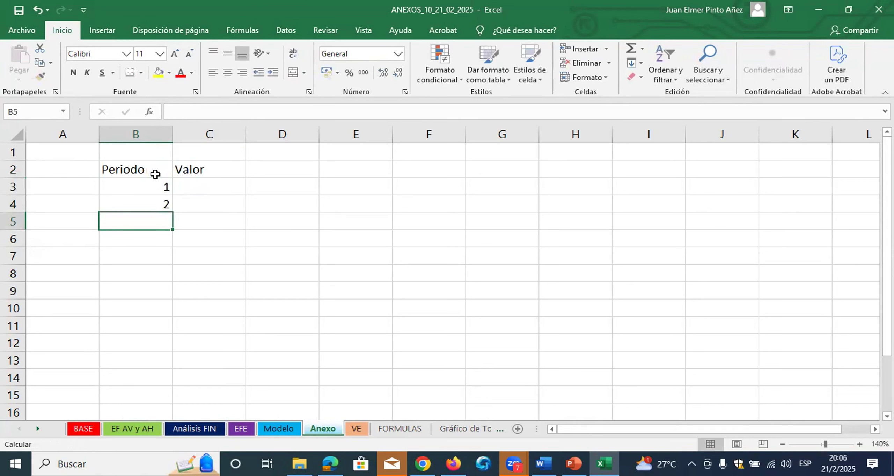
drag(164, 190, 154, 388)
scroll(155, 373, up, 1)
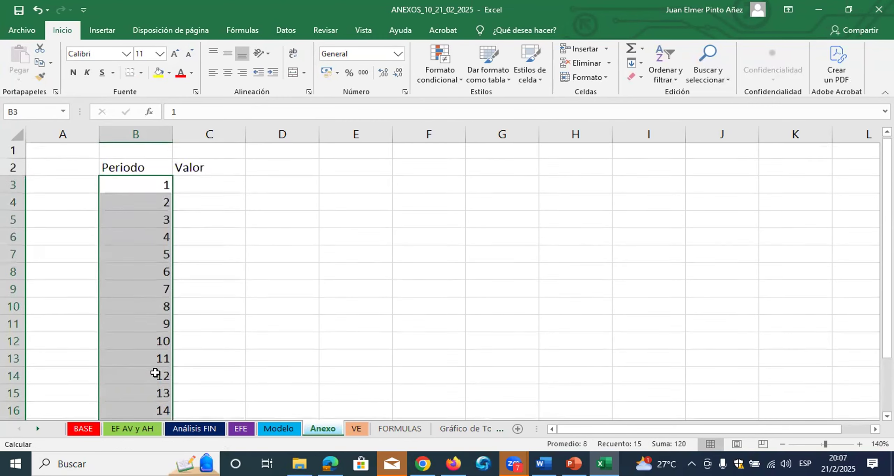
Give the Periodo and Valor headers in B2:C2 a bottom border and bold text
drag(153, 169, 199, 168)
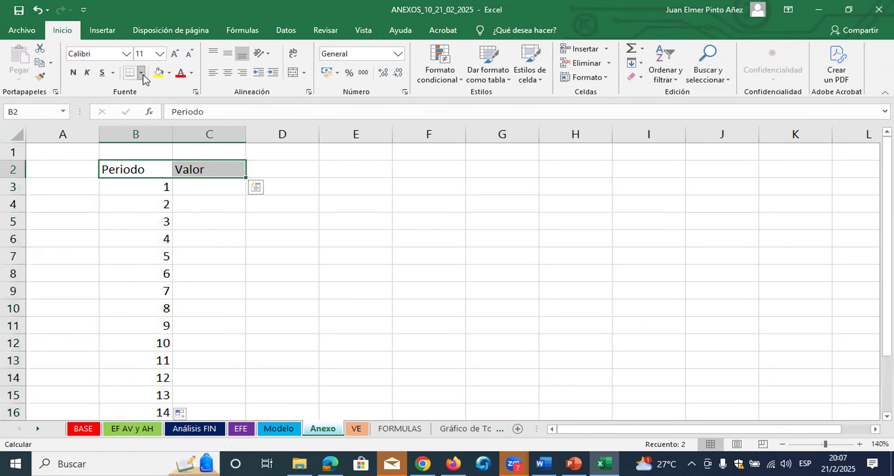
click(143, 75)
click(151, 250)
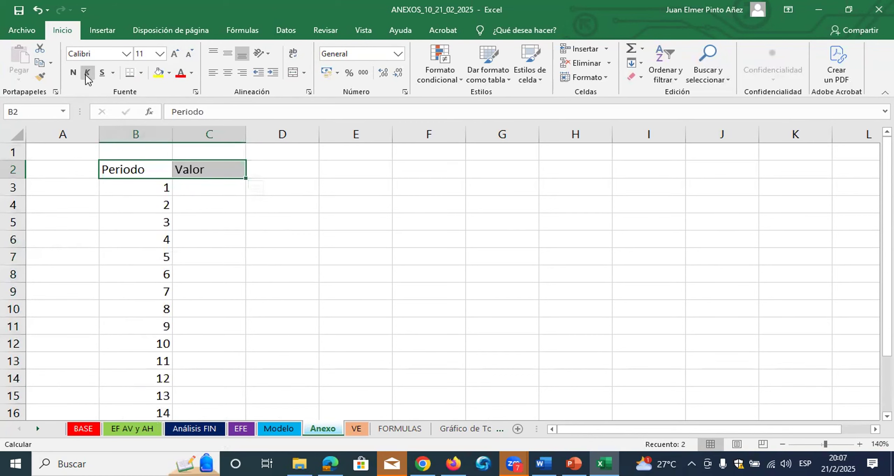
click(76, 73)
click(226, 190)
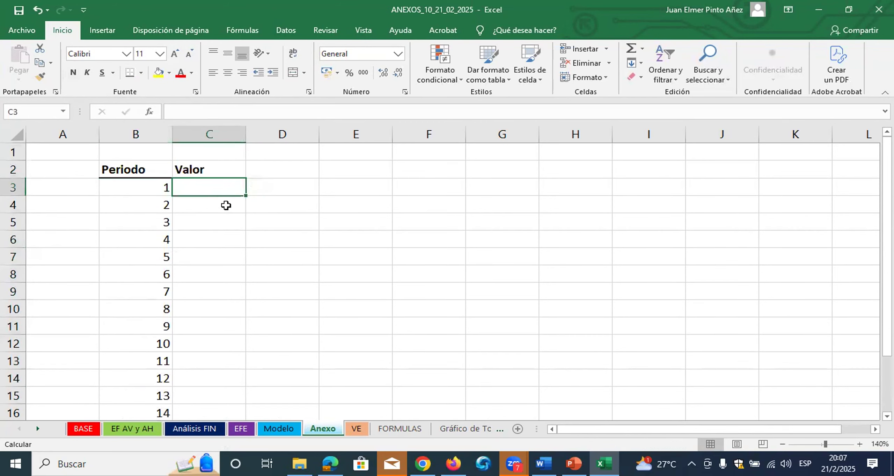
Locate the sales growth rate for the first five years in D4 of the Modelo sheet
scroll(230, 279, down, 1)
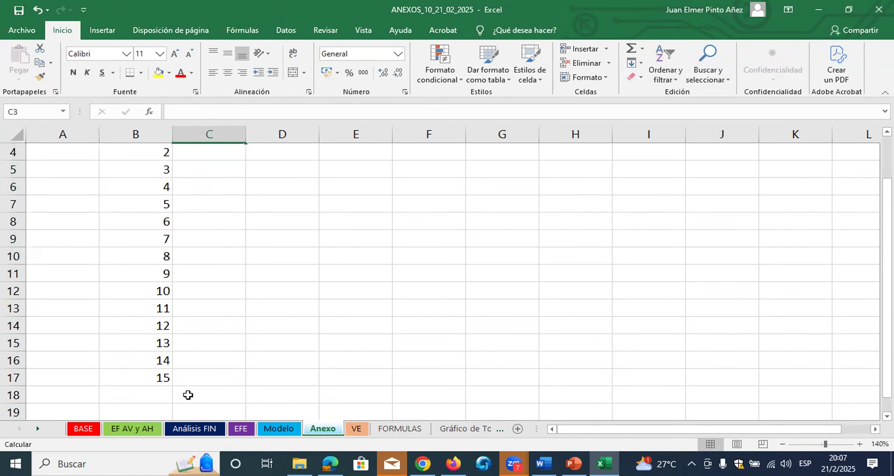
click(214, 431)
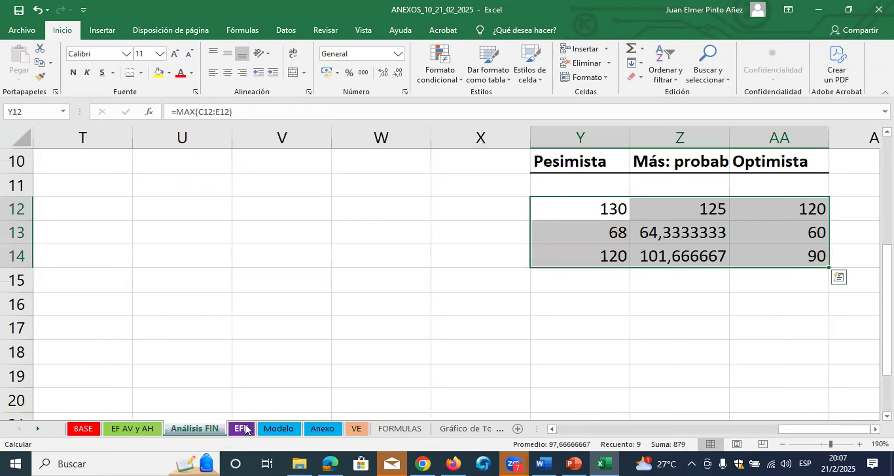
click(287, 432)
click(381, 166)
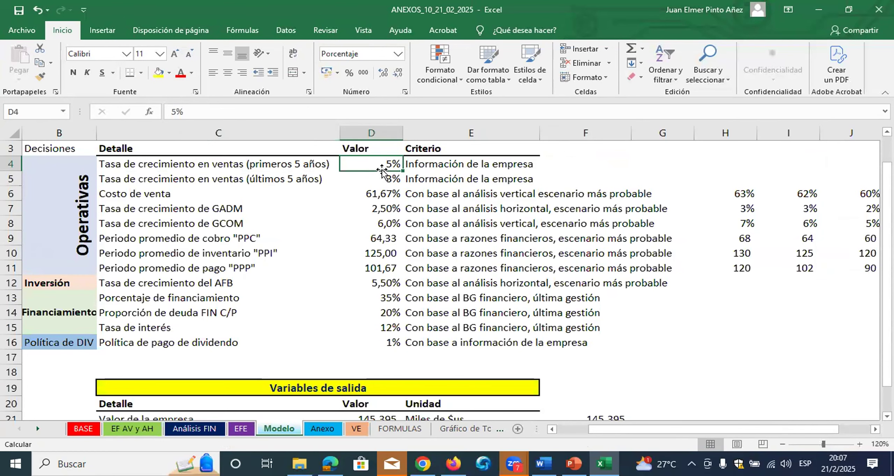
Enter =ALEATORIO.ENTRE(1;8)/100 in C3 of the Anexo sheet to generate a random growth rate for period 1
click(323, 429)
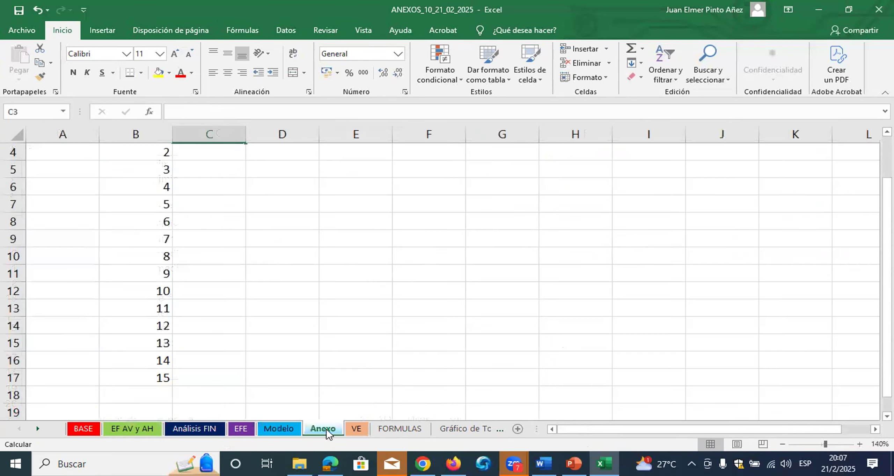
scroll(261, 311, up, 1)
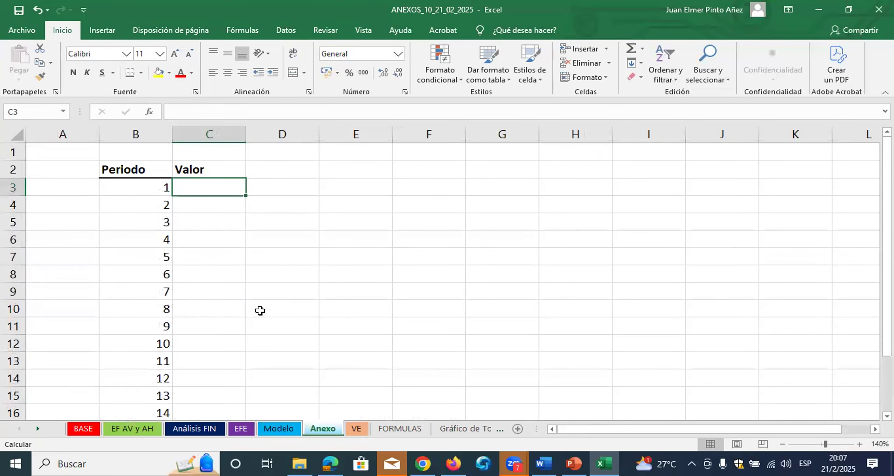
text(=ale)
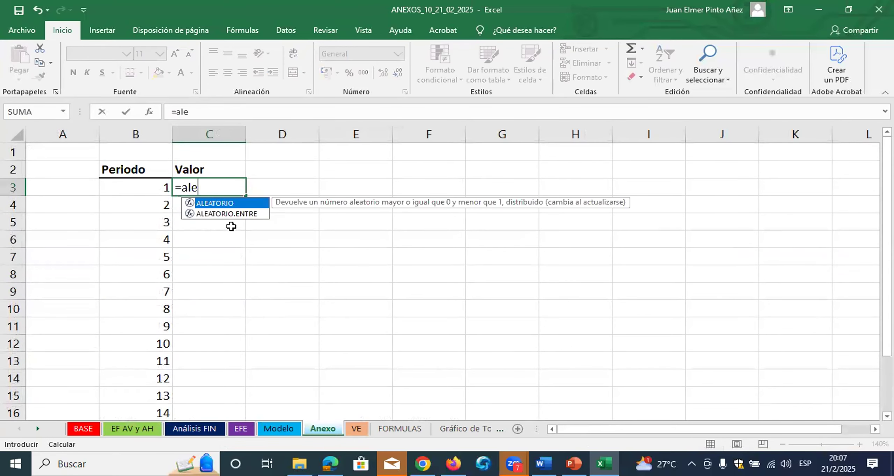
double_click(233, 214)
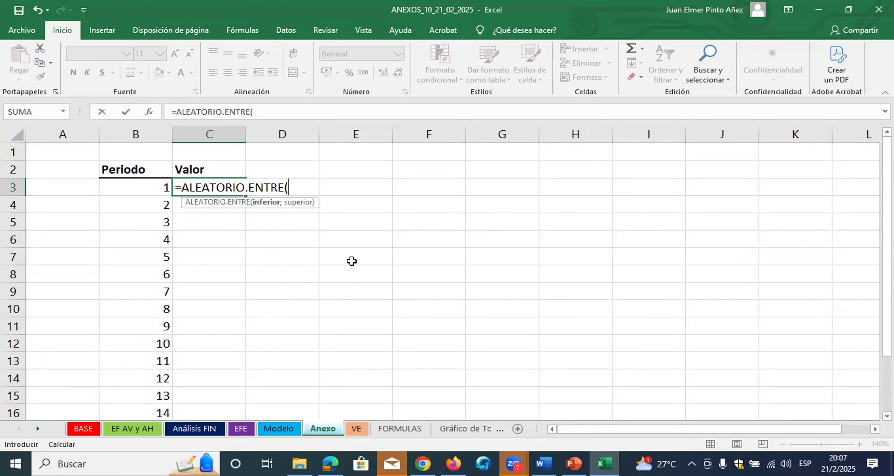
text(1;)
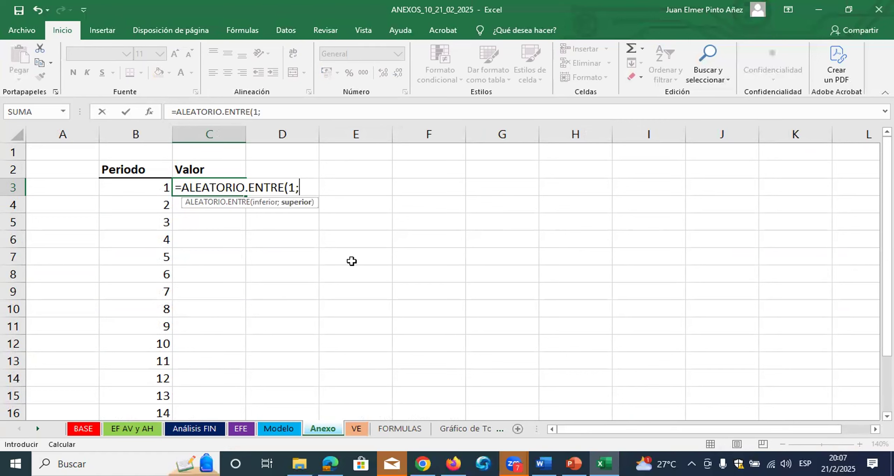
text(8)/100)
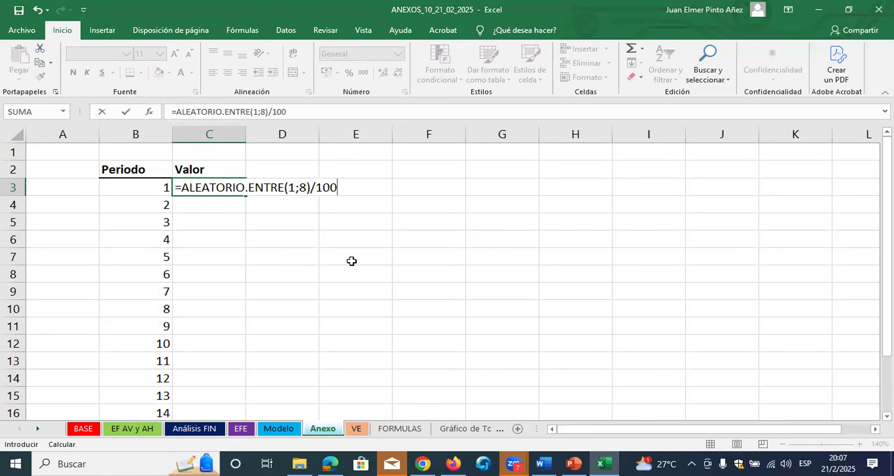
key(Return)
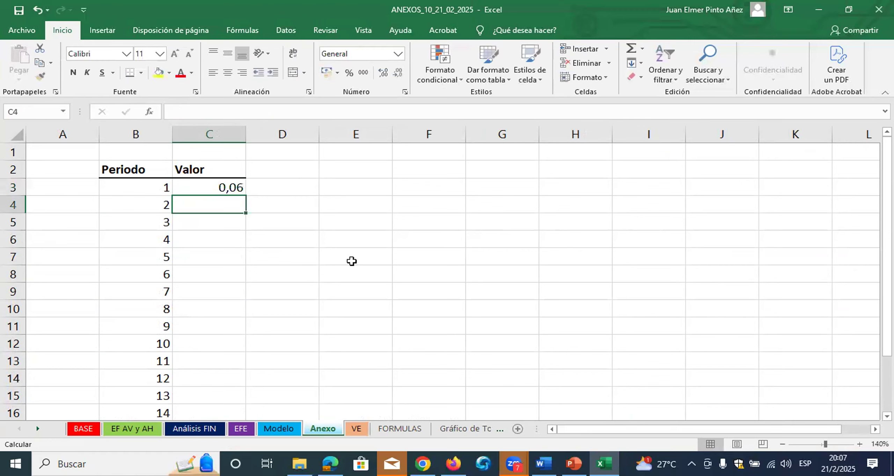
Fill the random formula from C3 down to C17 and format the range as percentages
click(234, 183)
double_click(246, 196)
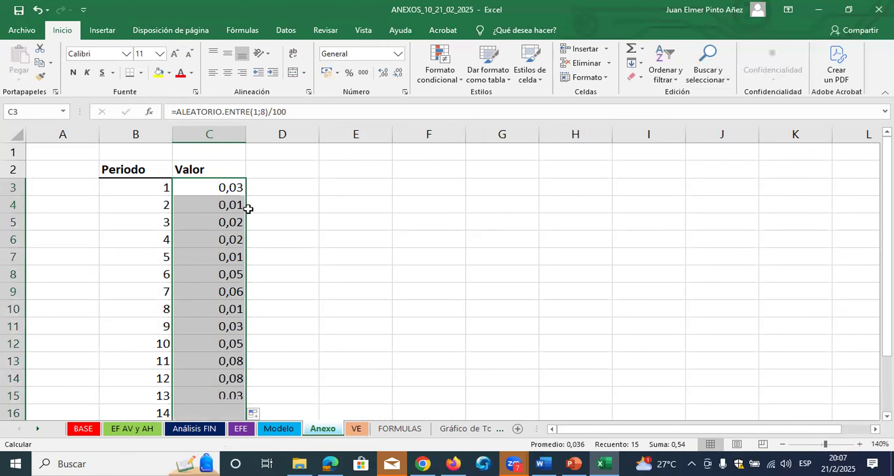
click(348, 74)
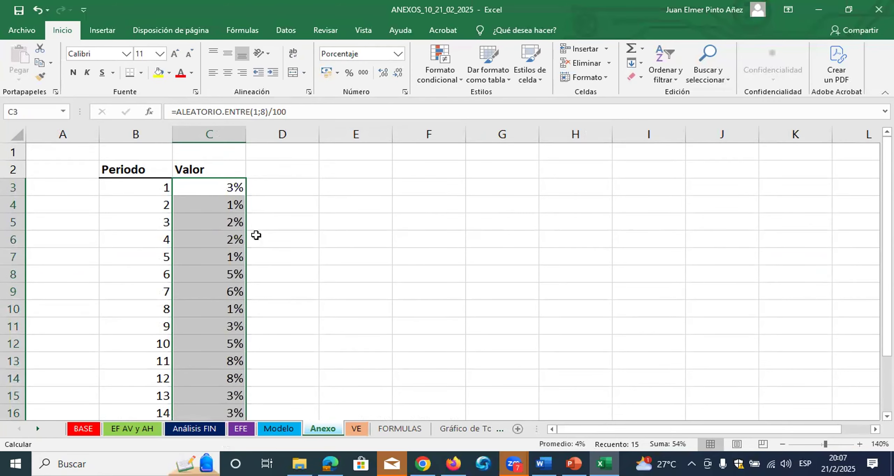
scroll(245, 224, down, 1)
scroll(230, 360, up, 1)
drag(234, 187, 226, 397)
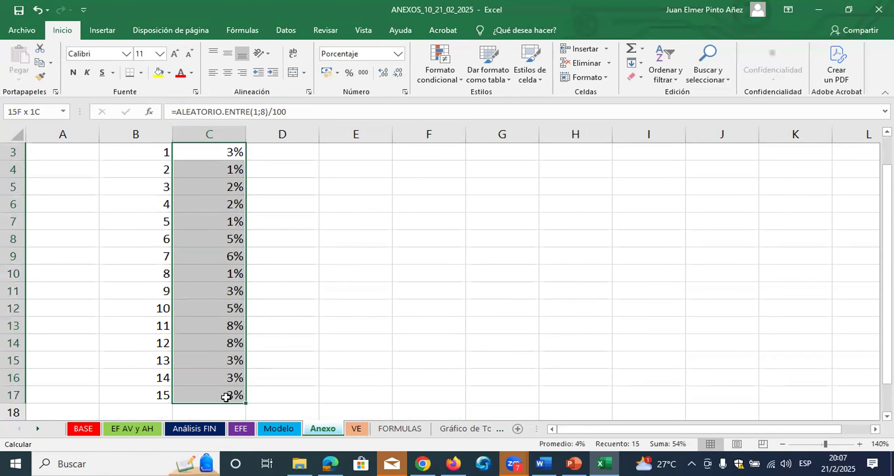
Recalculate the sheet several times to draw new random percentages for all 15 periods
click(352, 359)
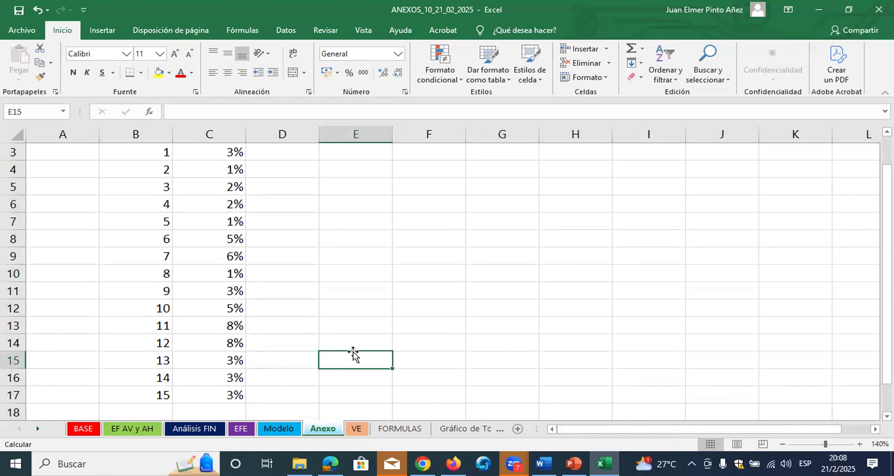
key(F9)
key(F9)
key(F9)
key(F9)
key(F9)
key(F9)
key(F9)
key(F9)
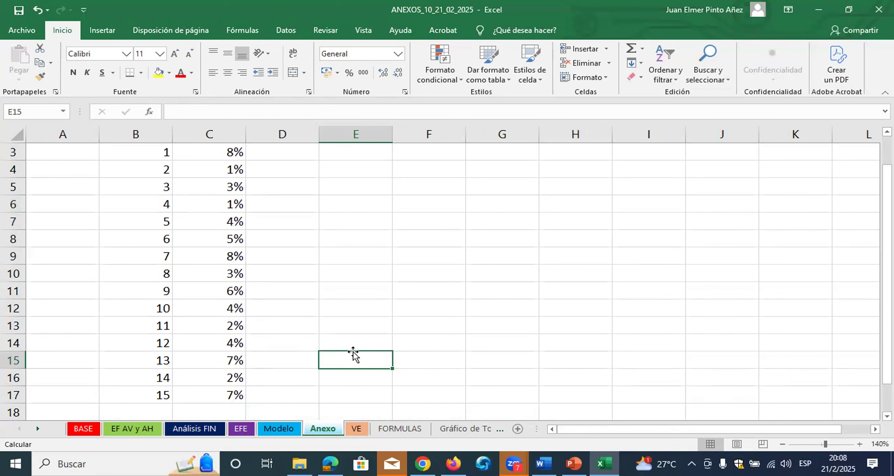
key(F9)
key(F9)
key(F9)
key(F9)
key(F9)
key(F9)
key(F9)
key(F9)
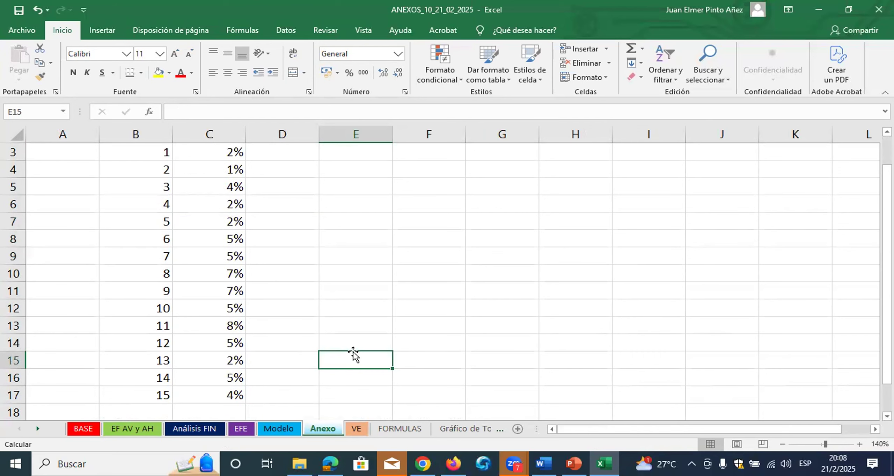
key(F9)
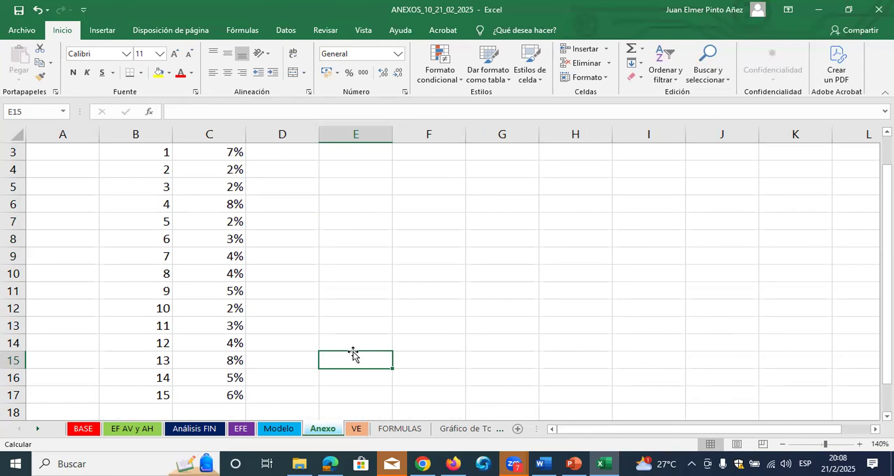
scroll(354, 354, up, 1)
click(229, 188)
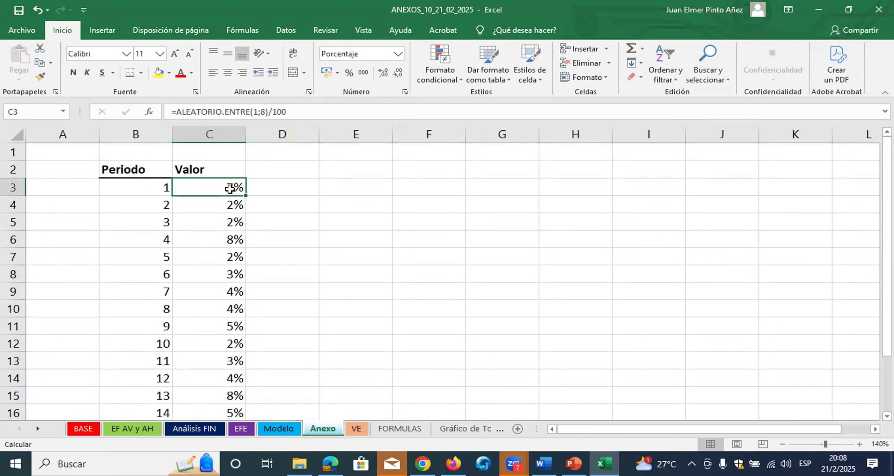
key(ctrl+Down)
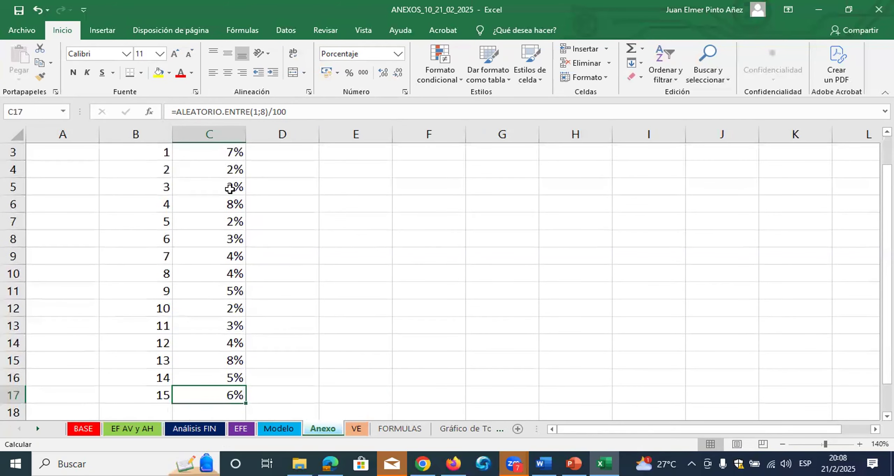
key(Up)
key(Up)
key(shift+Up)
key(shift+Up)
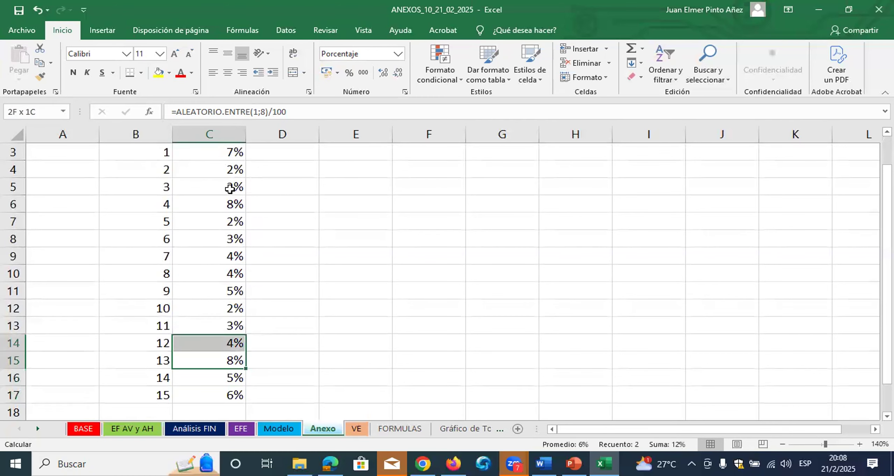
key(Up)
key(ctrl+Up)
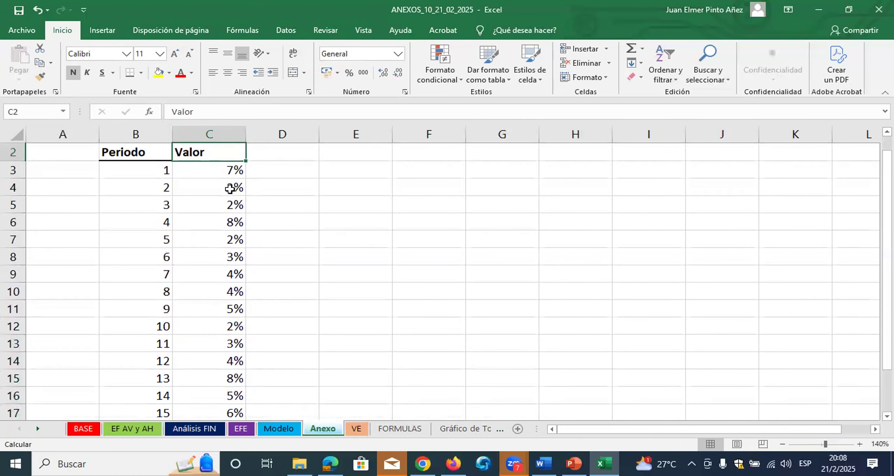
Replace the random formulas in C3:C17 with their fixed values by copying the range and pasting values over it
key(Down)
key(ctrl+shift+Down)
right_click(229, 189)
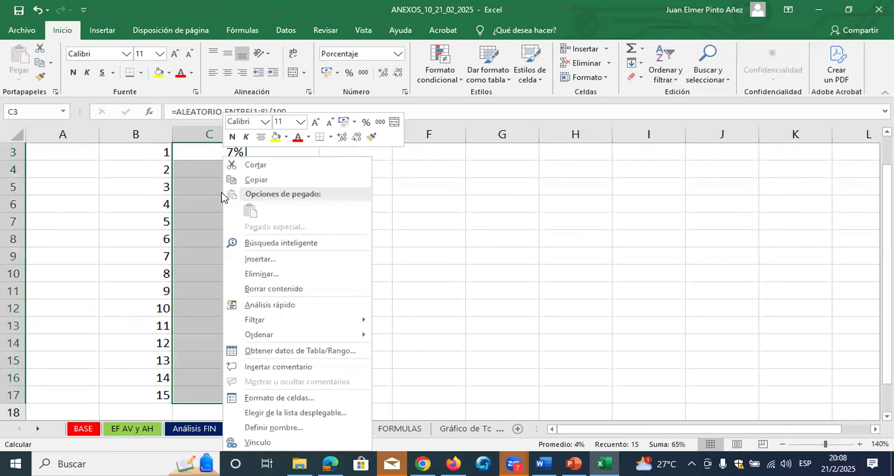
click(260, 180)
right_click(240, 191)
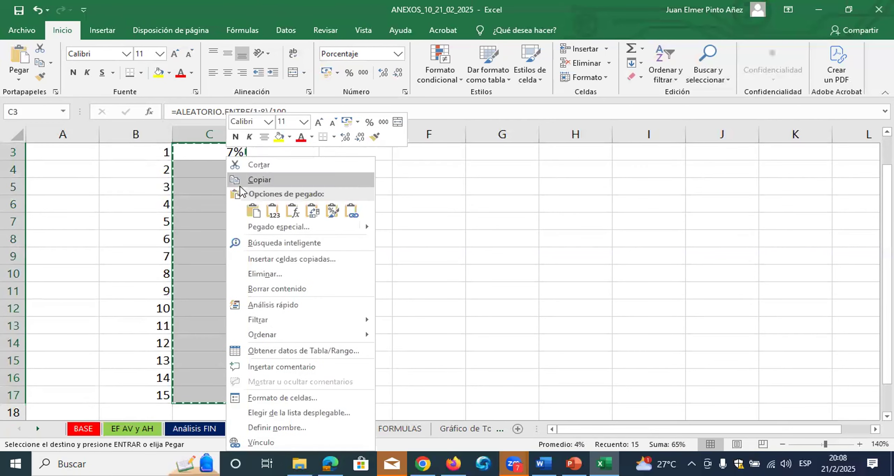
click(273, 210)
key(Escape)
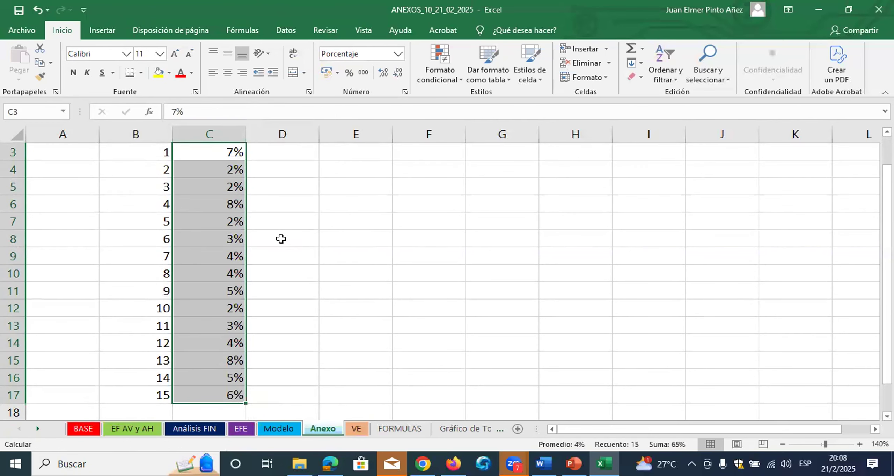
Review the fixed percentages in the Valor column and go back to the Modelo sheet
scroll(265, 233, up, 1)
drag(229, 181, 236, 377)
click(278, 428)
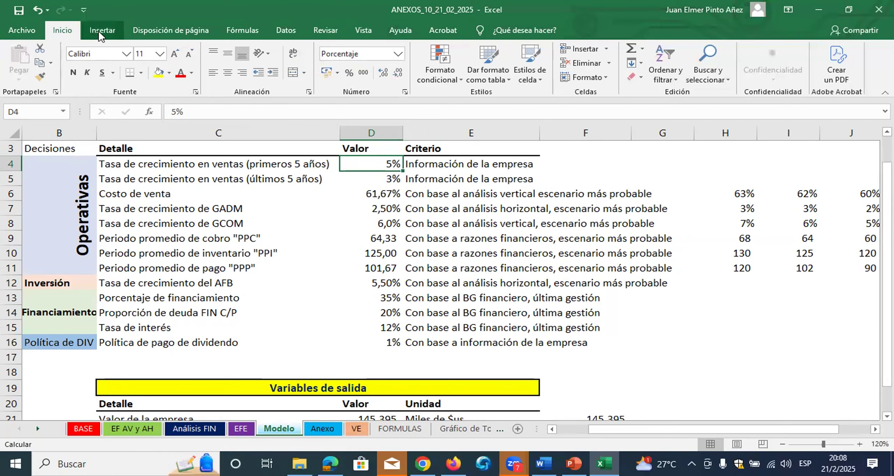
Look through the available command sets for the Crystal Ball tools
click(100, 32)
click(171, 31)
click(243, 30)
click(285, 31)
click(325, 31)
click(363, 31)
click(400, 31)
click(443, 31)
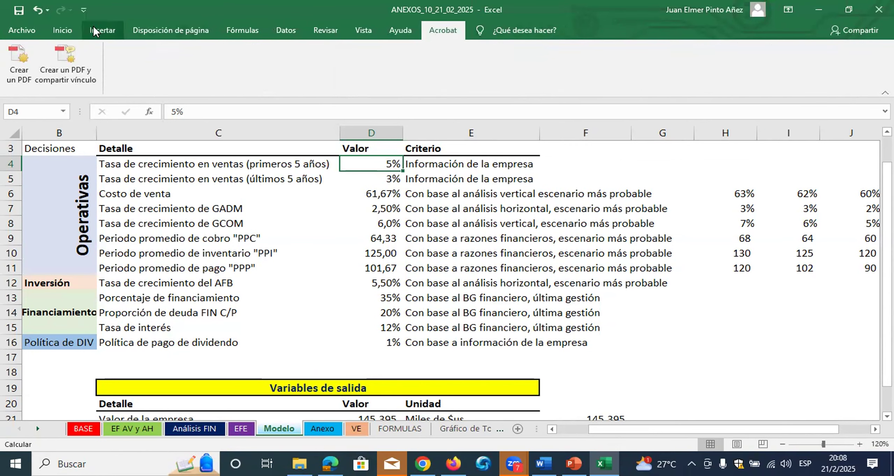
click(65, 31)
click(307, 219)
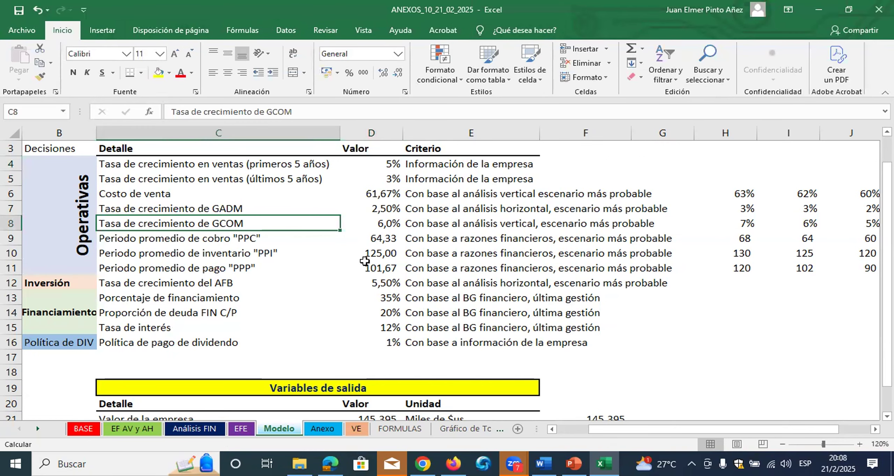
Enable the Crystal Ball COM add-in in the program options and dismiss its welcome window
click(19, 32)
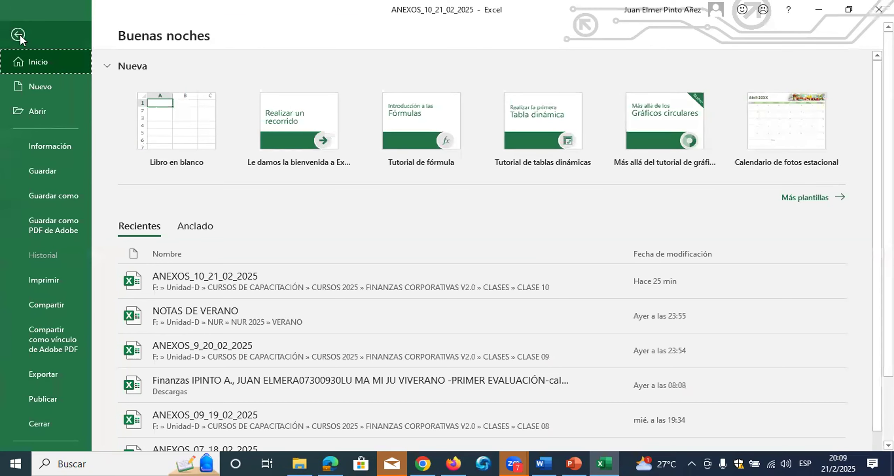
scroll(65, 324, down, 3)
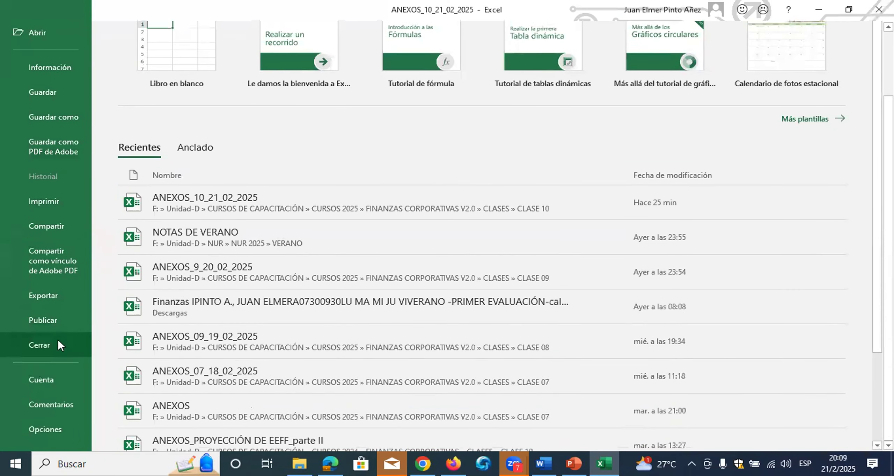
click(50, 429)
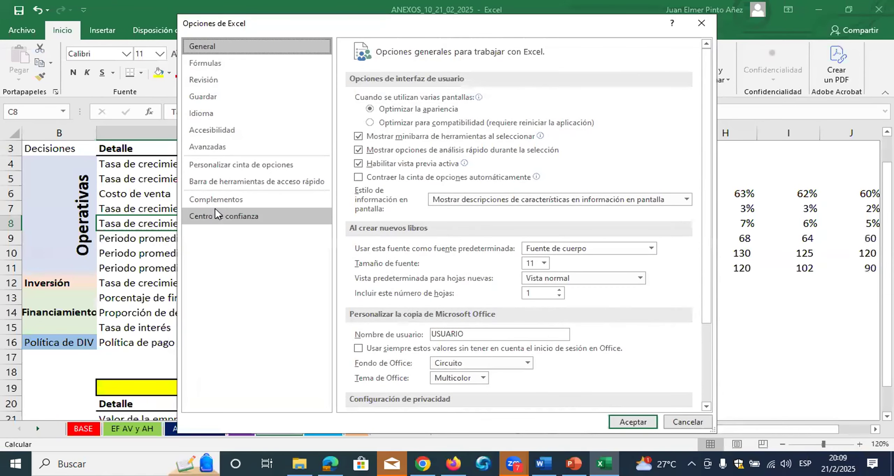
click(221, 209)
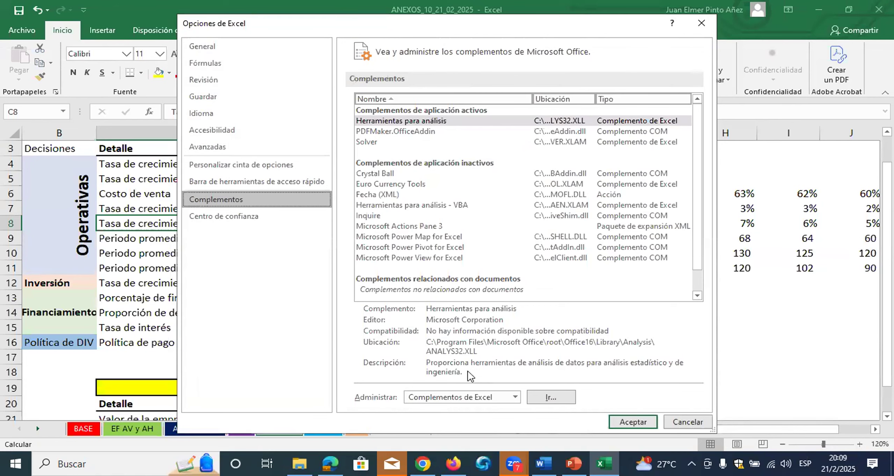
click(515, 400)
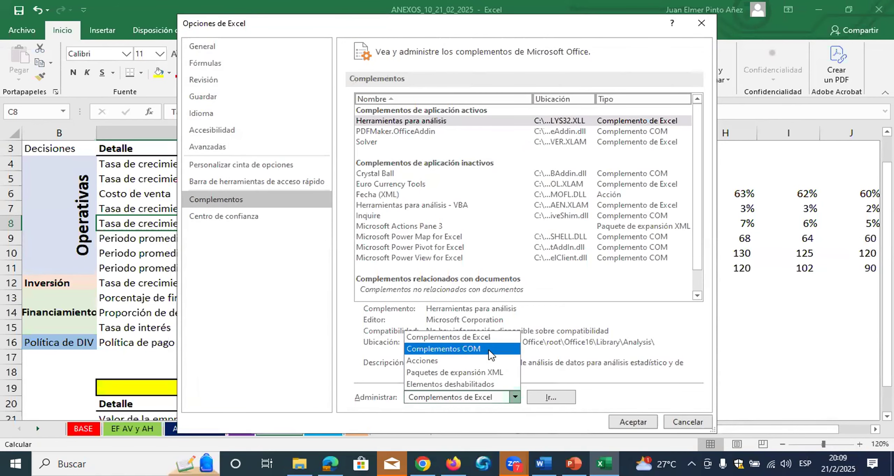
click(492, 349)
click(554, 398)
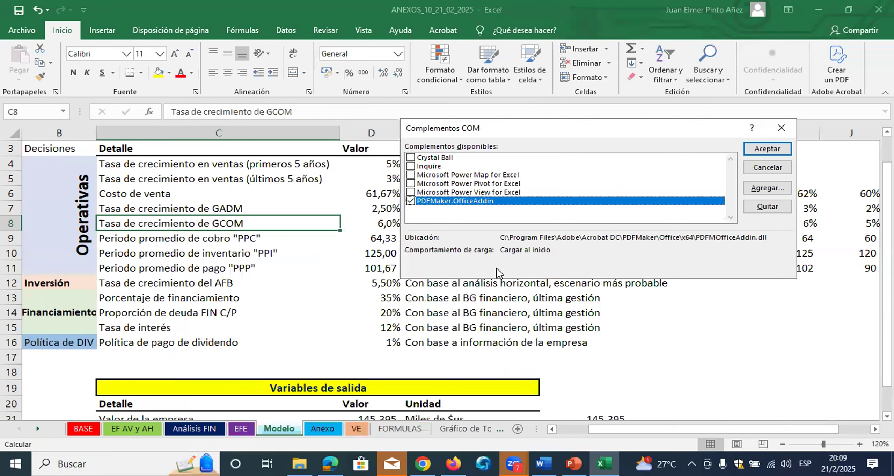
click(411, 158)
click(752, 149)
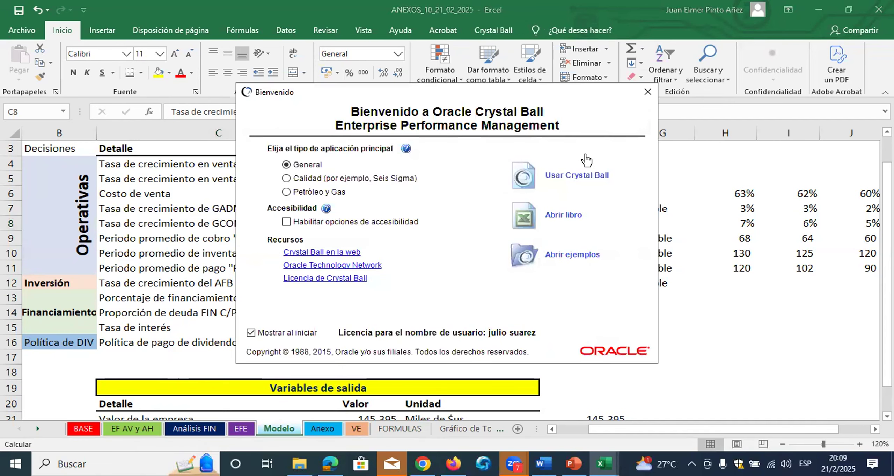
click(647, 92)
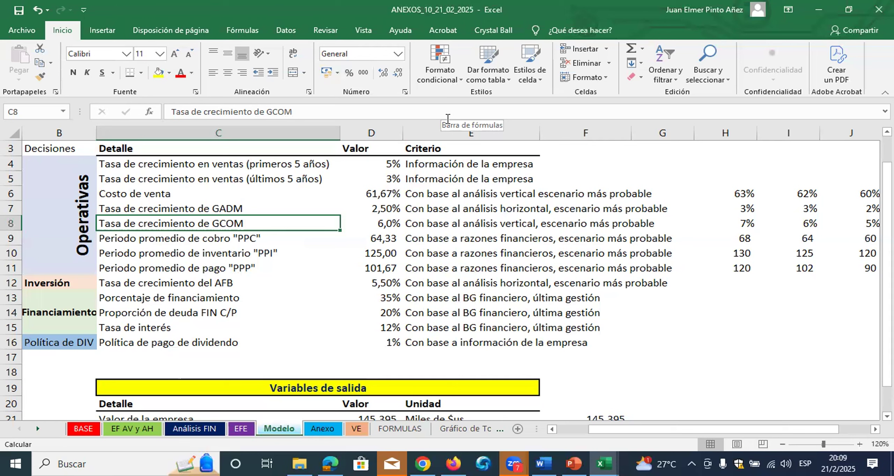
Set the number of trials to run to 5000 in the Crystal Ball run preferences
click(499, 32)
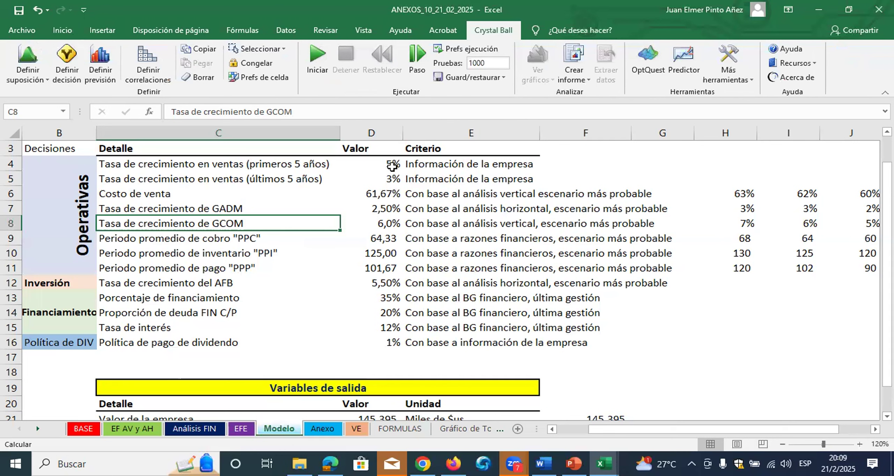
click(478, 64)
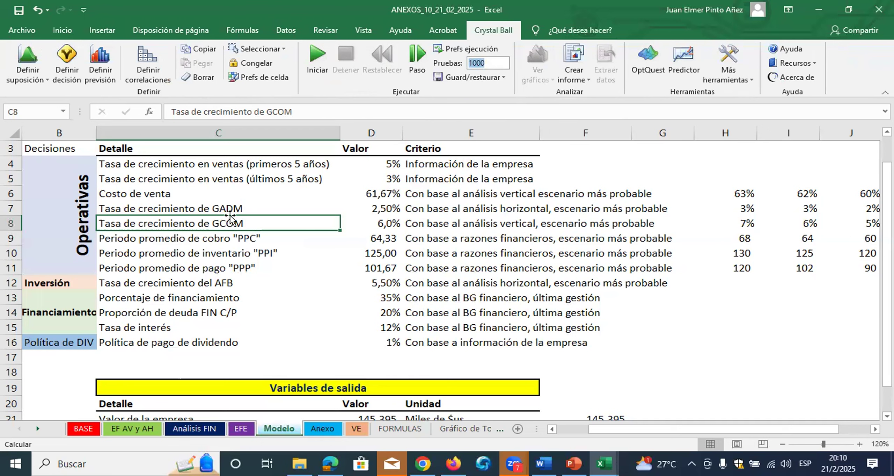
click(454, 56)
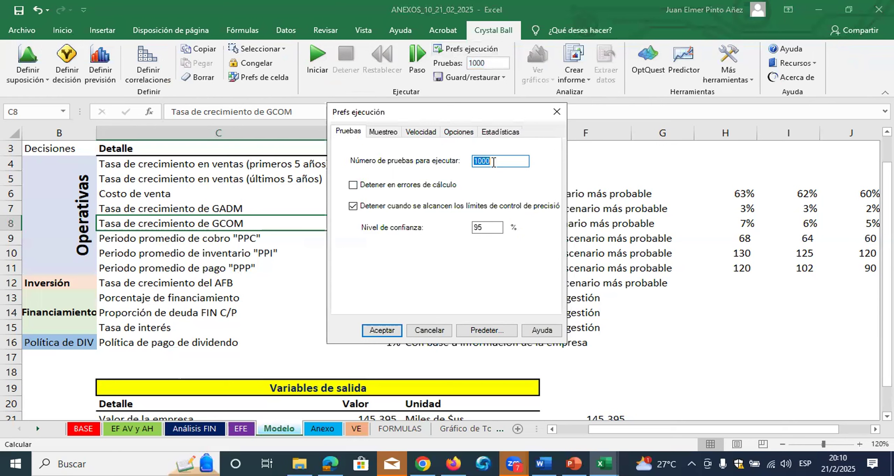
text(5)
click(382, 329)
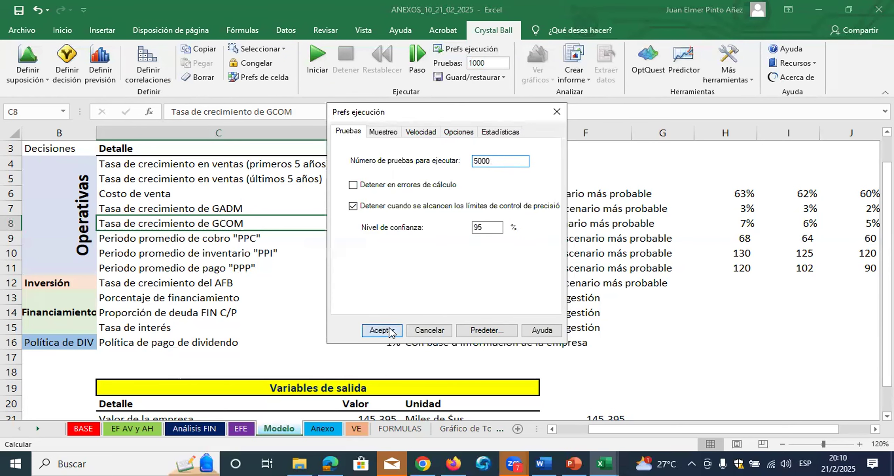
double_click(487, 64)
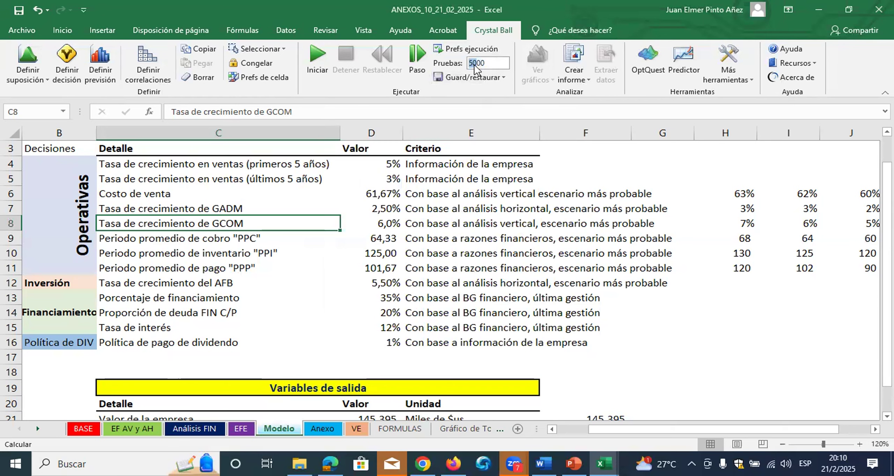
click(485, 190)
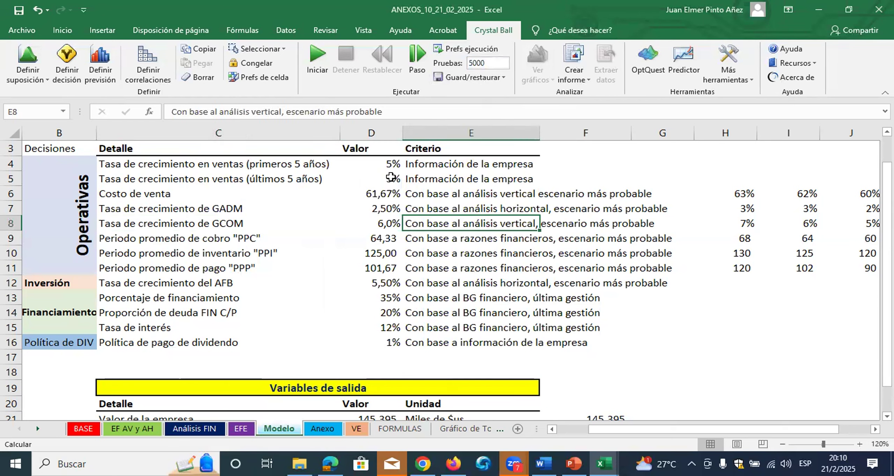
click(387, 162)
drag(387, 163, 372, 330)
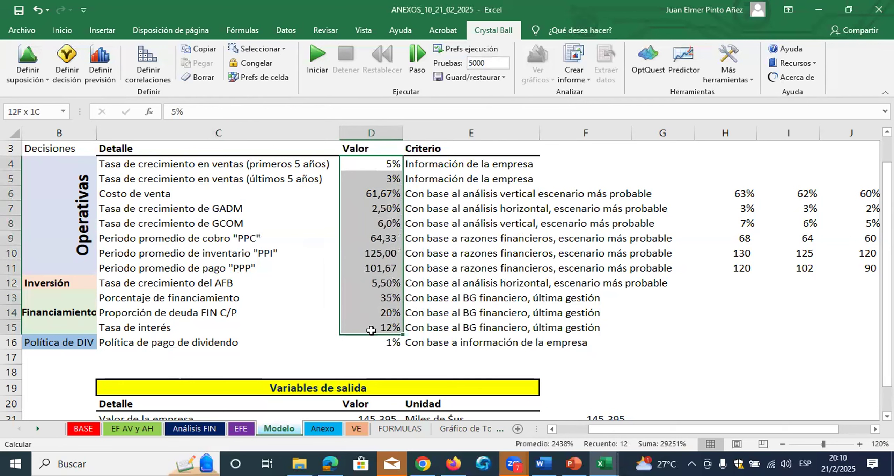
click(378, 165)
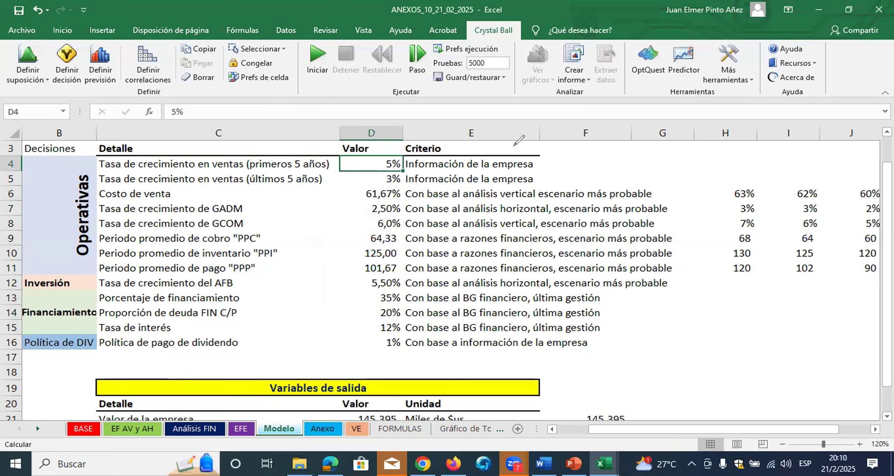
drag(359, 169, 380, 155)
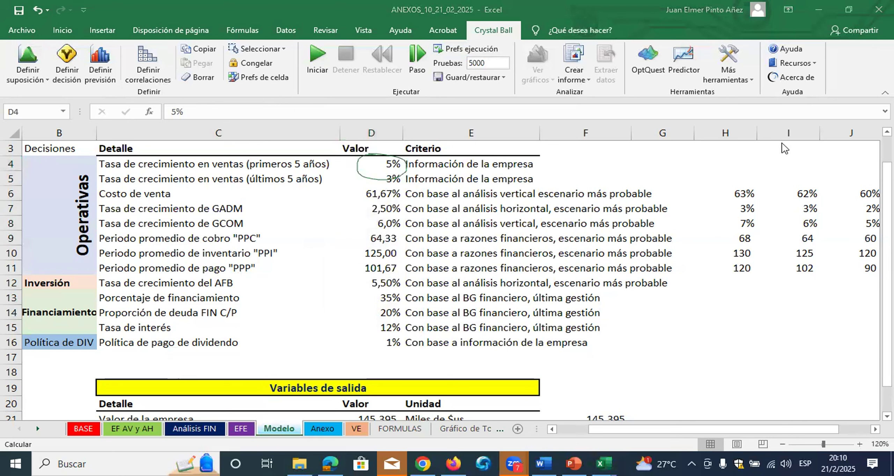
drag(375, 160, 40, 68)
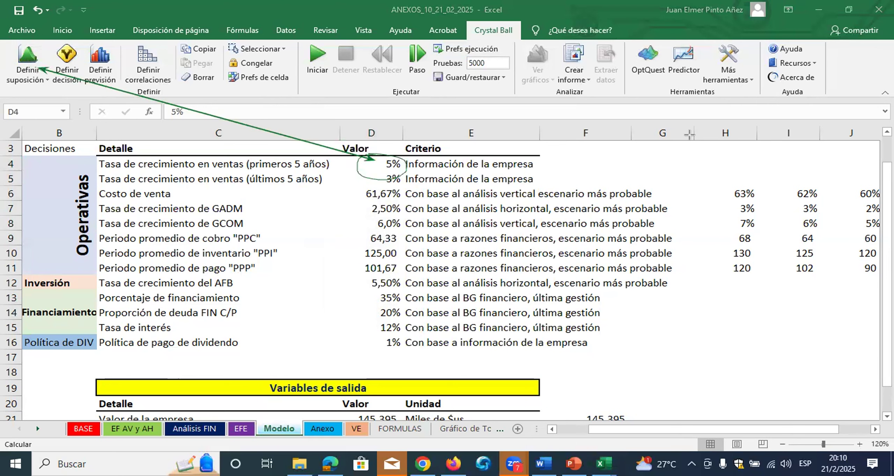
mouse_move(29, 42)
mouse_down()
mouse_move(30, 75)
mouse_move(48, 74)
mouse_up()
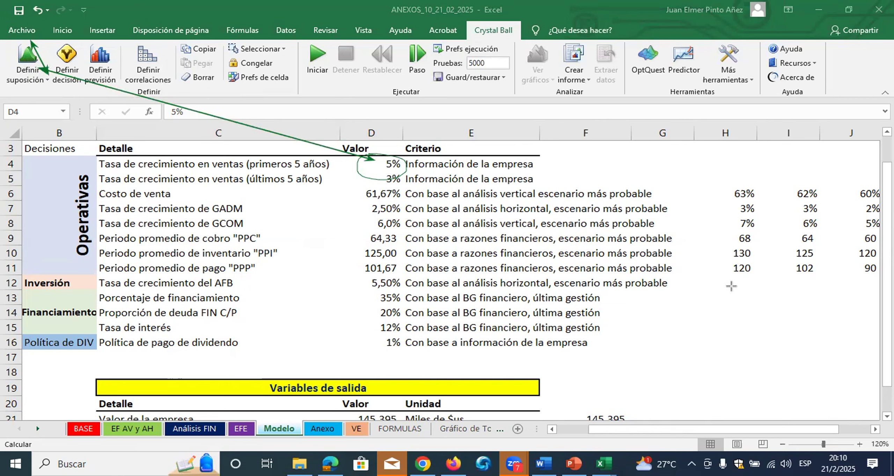
click(652, 294)
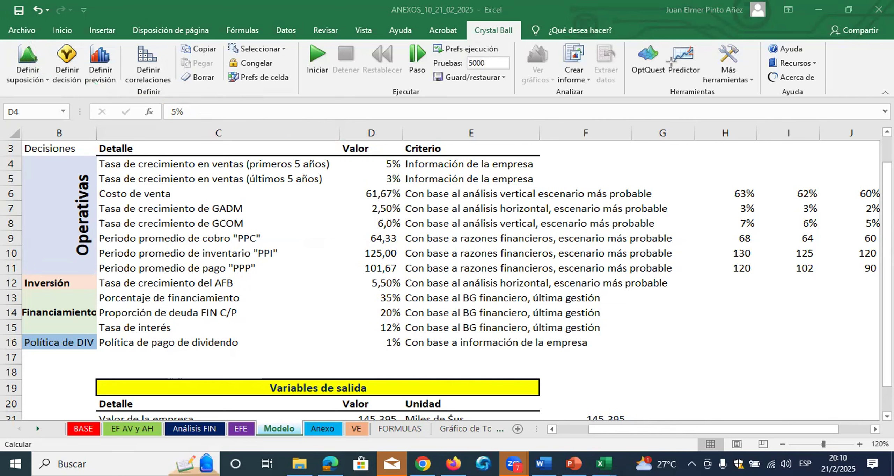
Start an assumption for the first-5-years sales growth rate in D4, choosing to fit its distribution to the data range Anexo!C3:C17
click(375, 165)
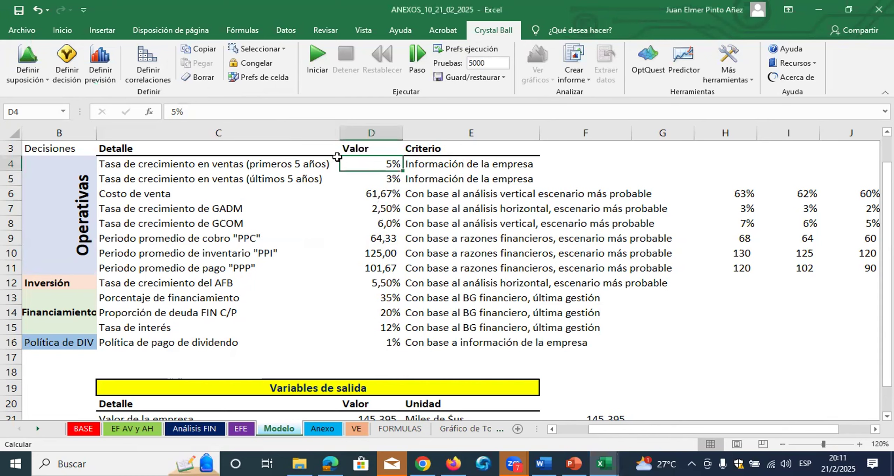
click(37, 49)
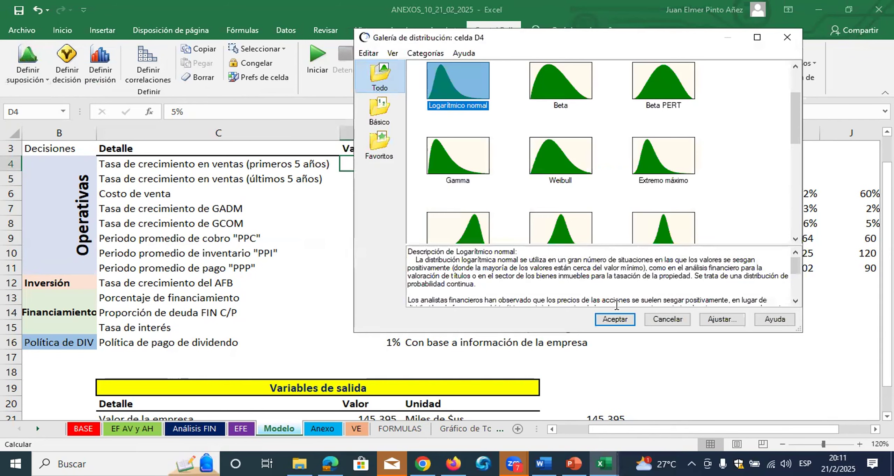
click(724, 324)
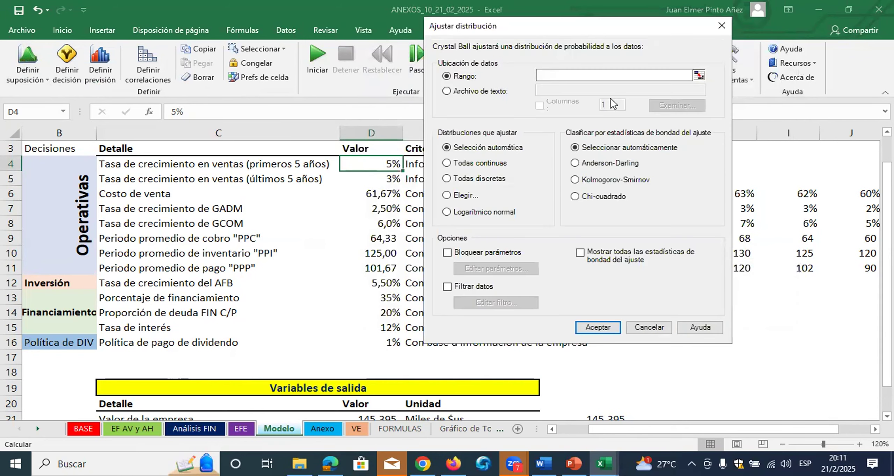
drag(640, 30, 560, 46)
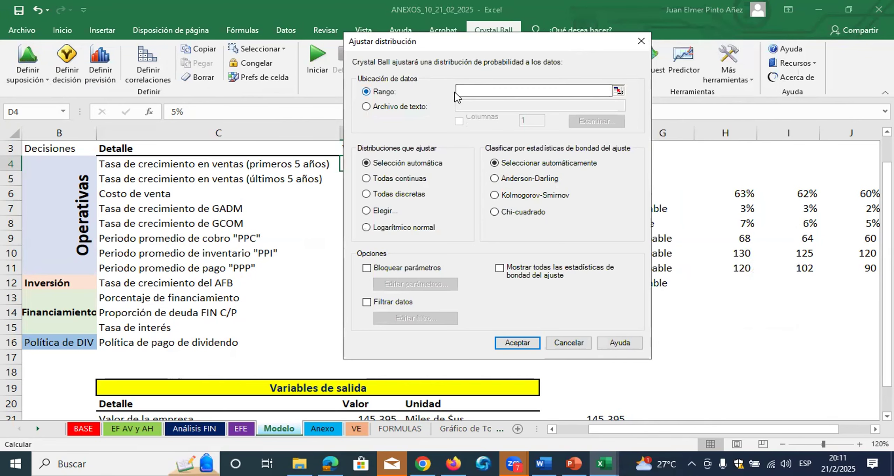
click(618, 90)
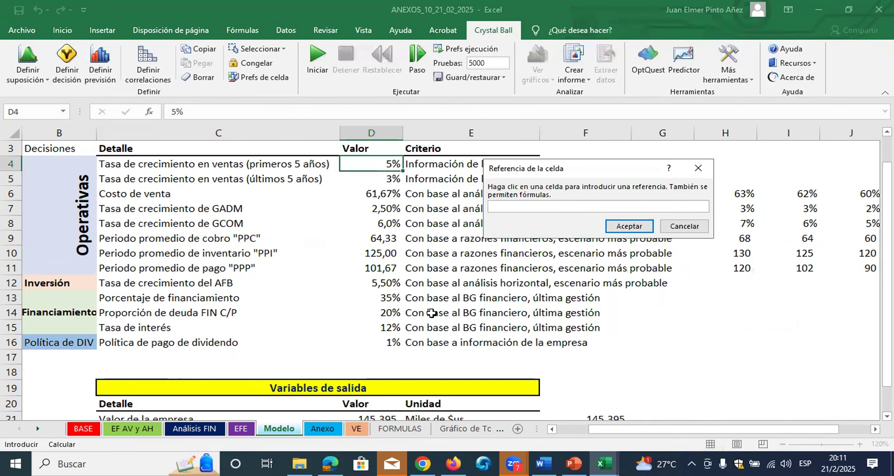
click(323, 428)
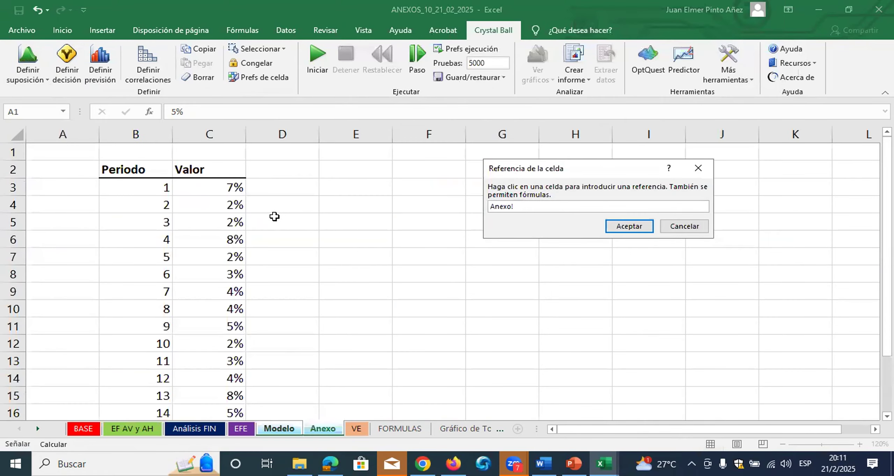
drag(237, 186, 224, 398)
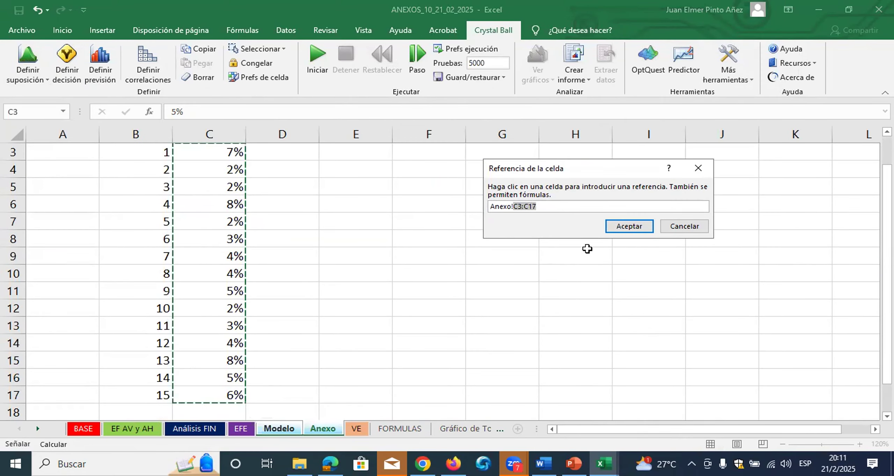
click(612, 228)
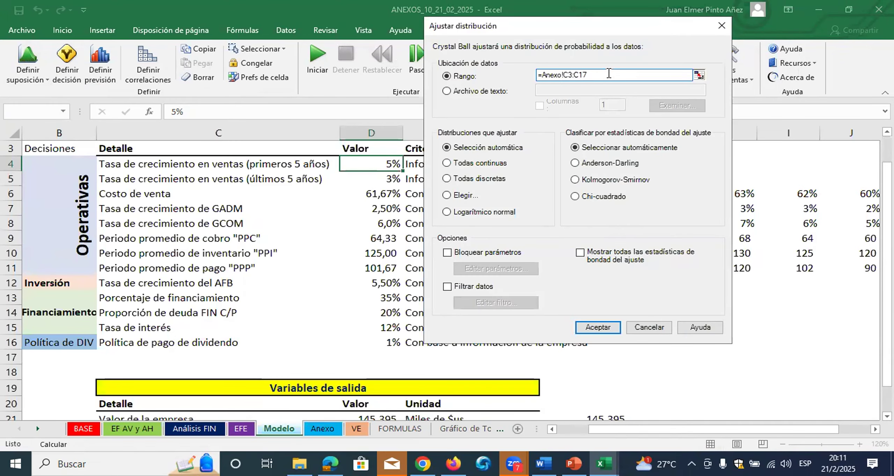
Run the fit with automatic selection and accept the Beta distribution as the assumption for D4
click(593, 327)
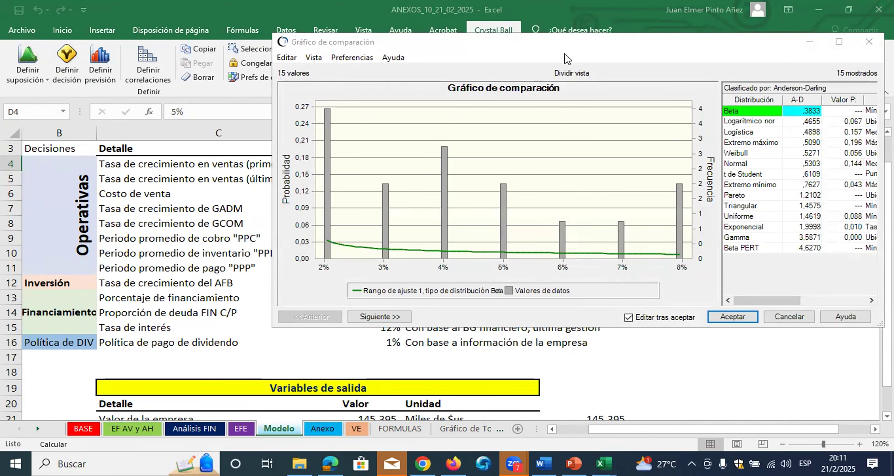
drag(556, 52, 361, 54)
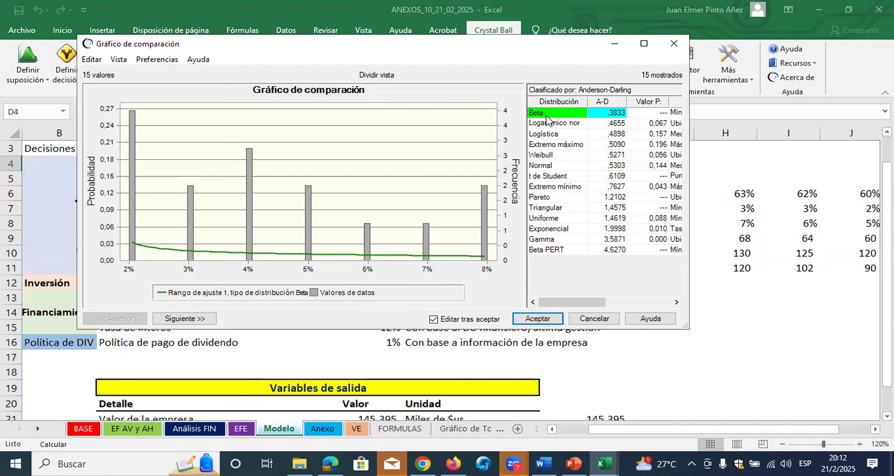
click(550, 319)
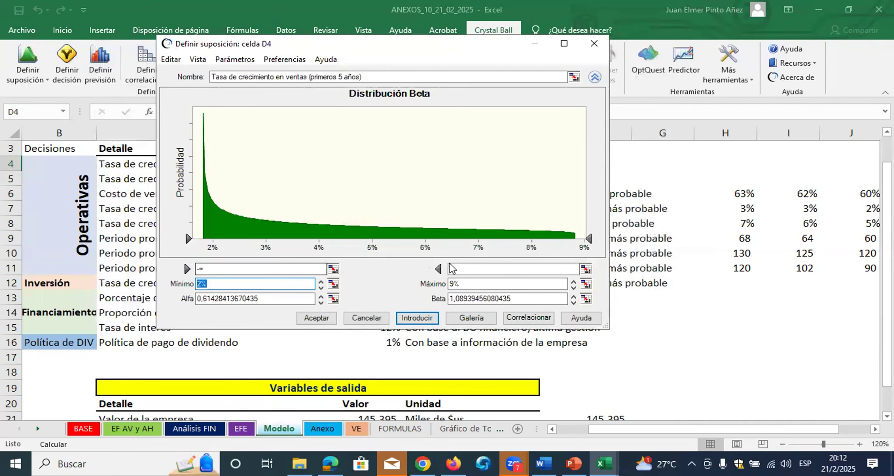
click(312, 319)
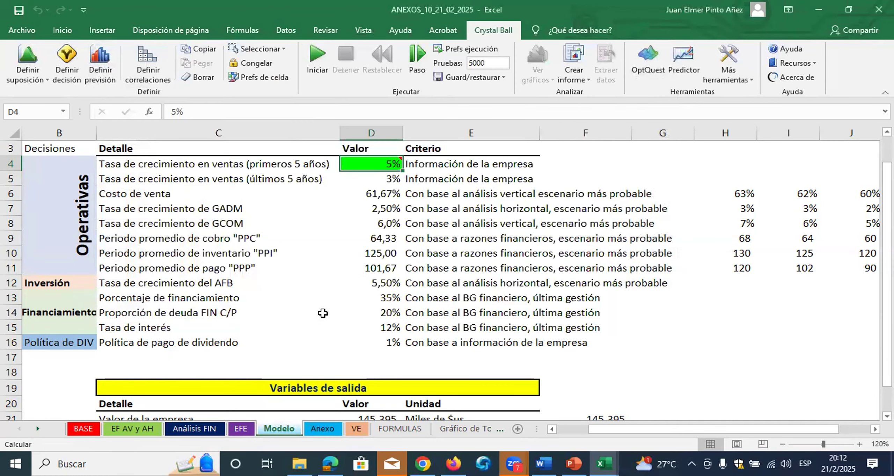
mouse_move(387, 166)
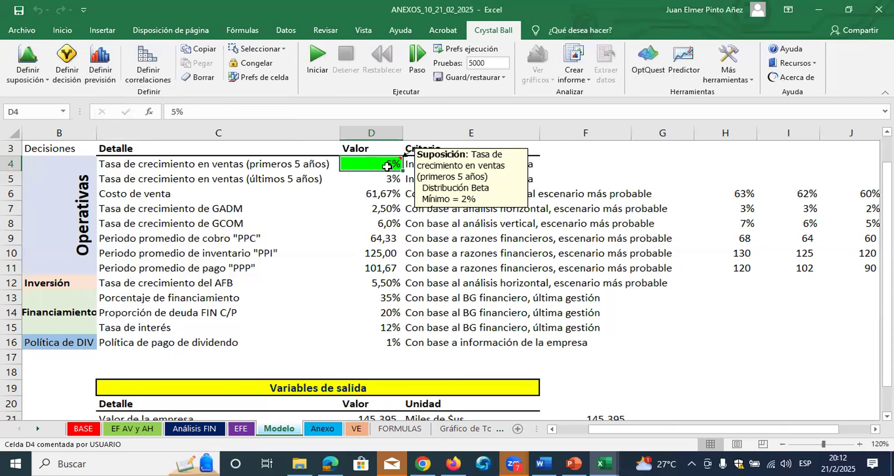
click(394, 181)
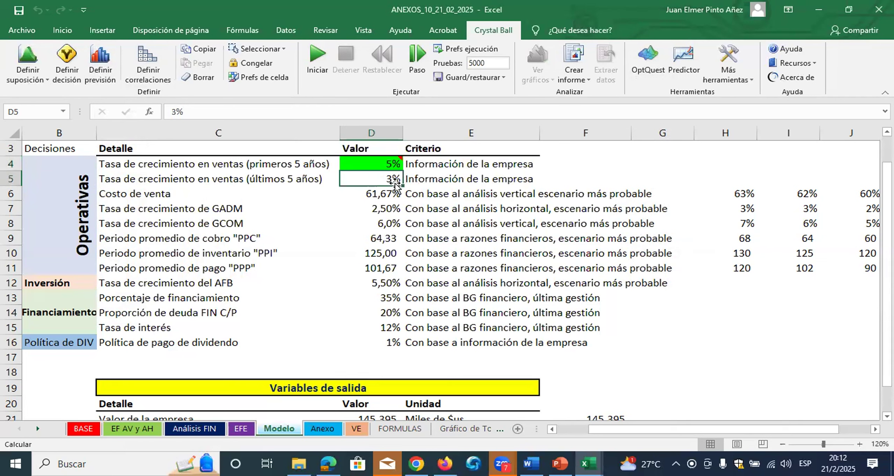
click(378, 165)
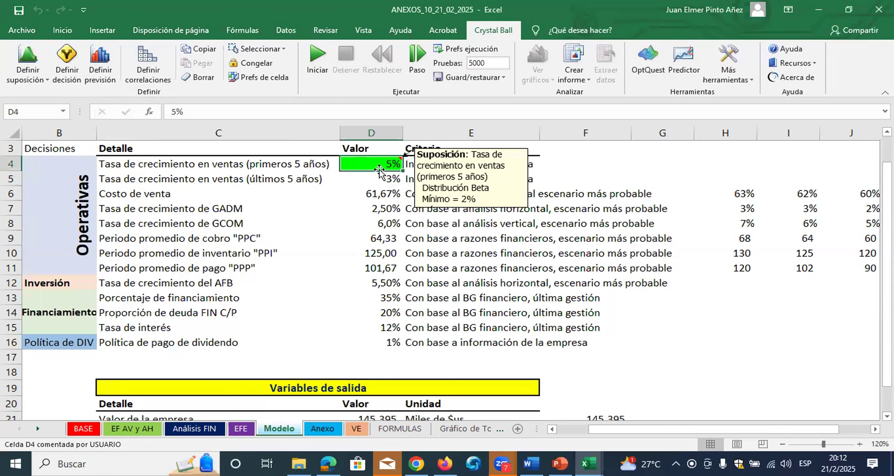
Define an assumption with a Normal distribution for the last-5-years sales growth rate in D5
click(384, 182)
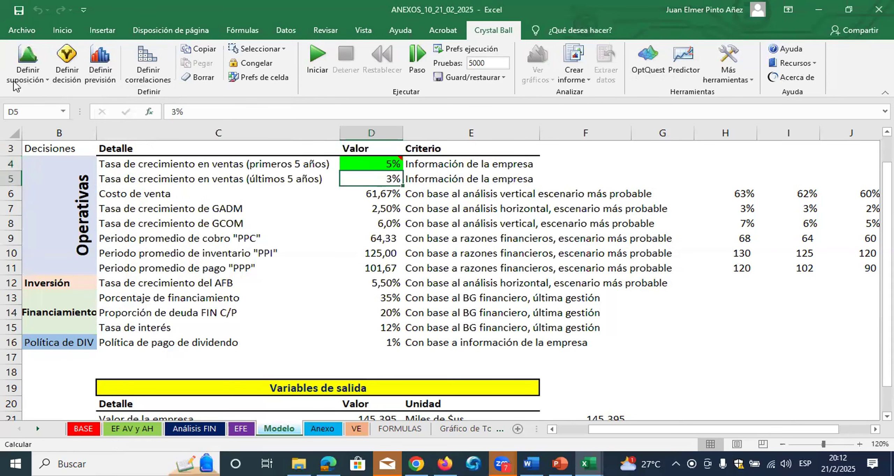
click(28, 58)
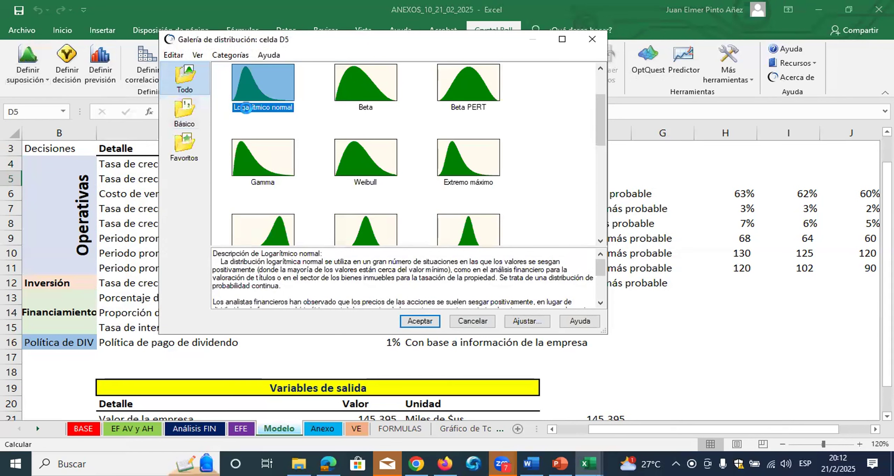
drag(603, 131, 599, 82)
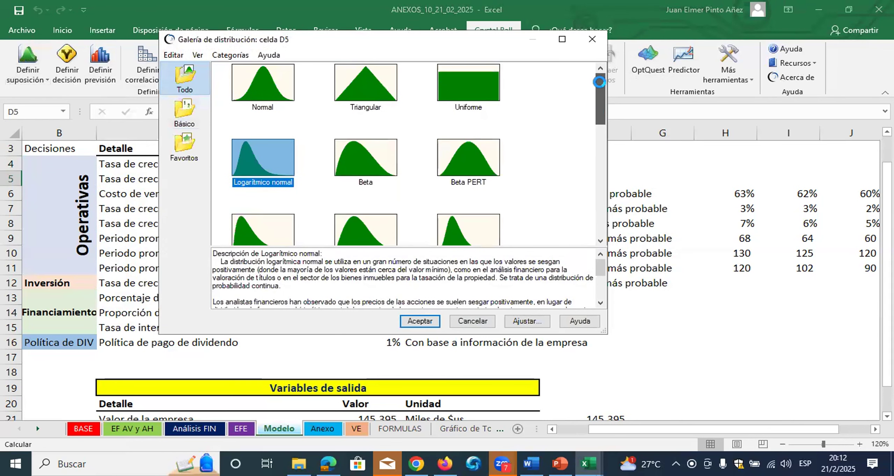
click(258, 104)
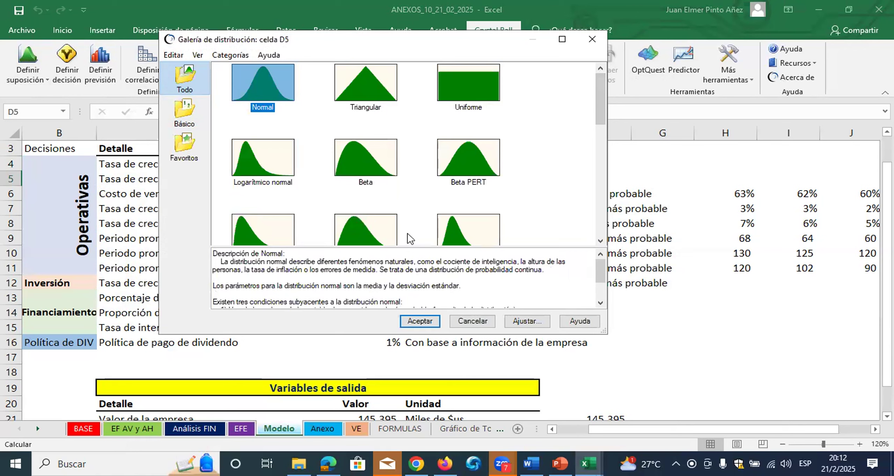
click(435, 325)
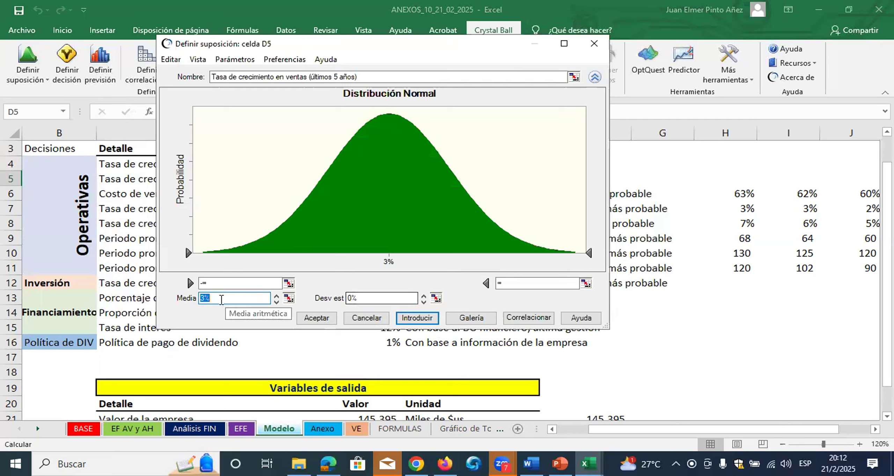
Set the standard deviation of D5's Normal distribution to 1% and apply it
click(207, 297)
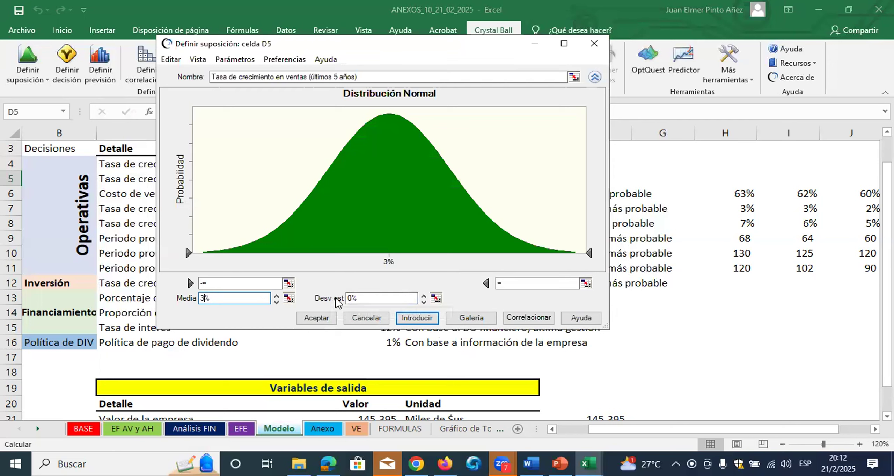
drag(347, 298, 350, 300)
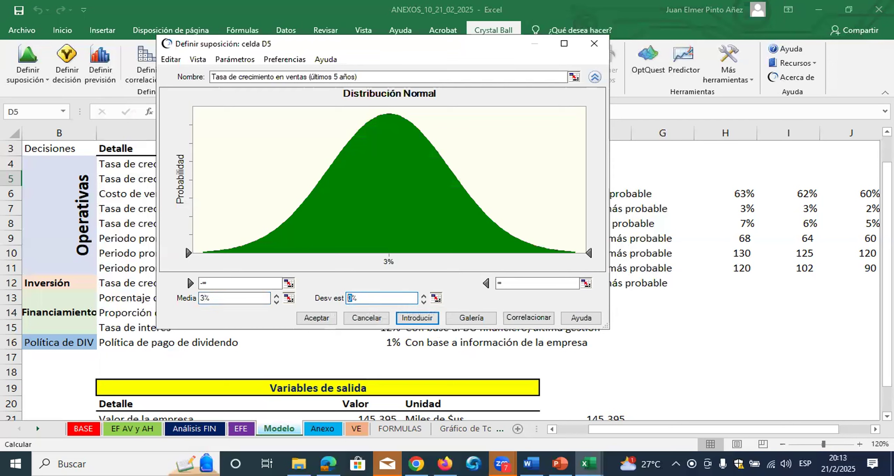
click(421, 318)
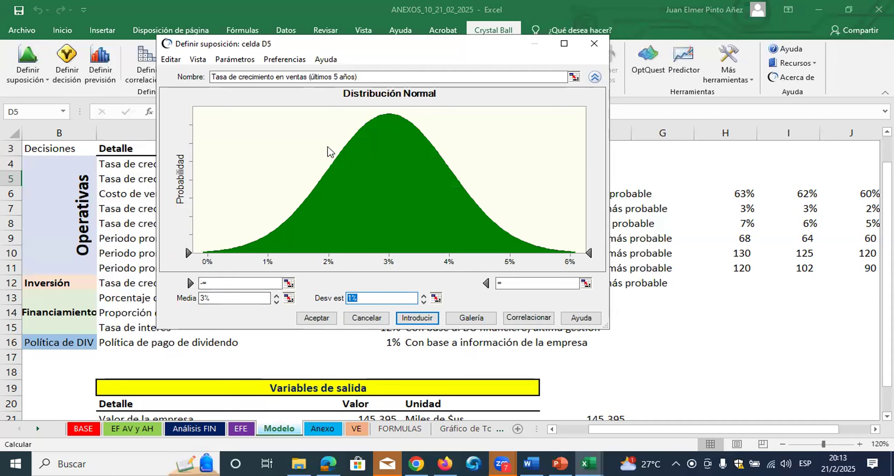
Set the standard deviation of D5's Normal distribution to 2%, apply it and mark the resulting range on the chart's axis
click(354, 299)
key(BackSpace)
text(2)
key(Return)
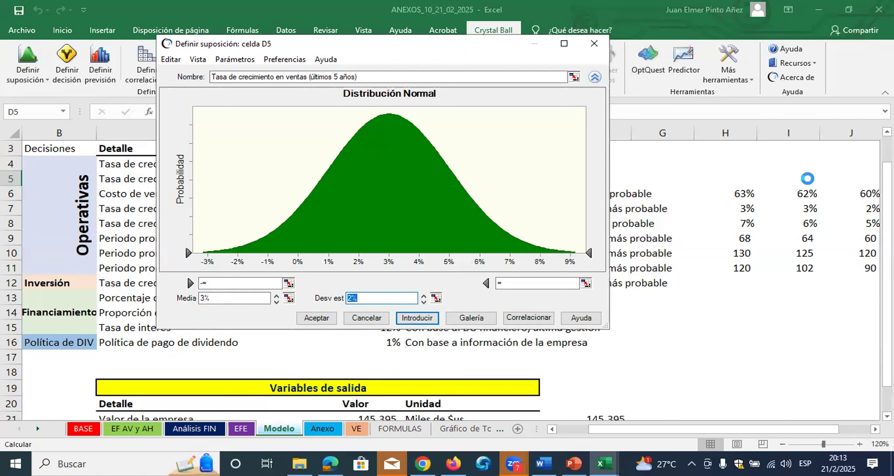
drag(194, 251, 582, 270)
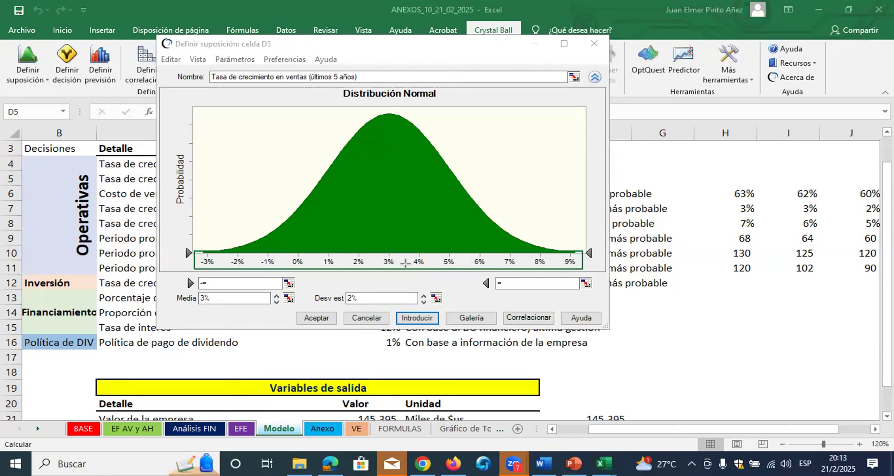
Set the standard deviation of D5's Normal distribution to 3% and accept the assumption
click(350, 299)
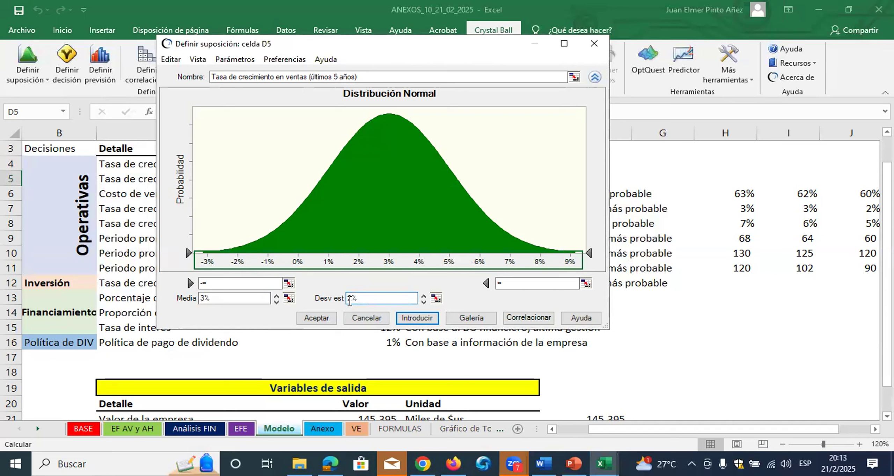
key(Return)
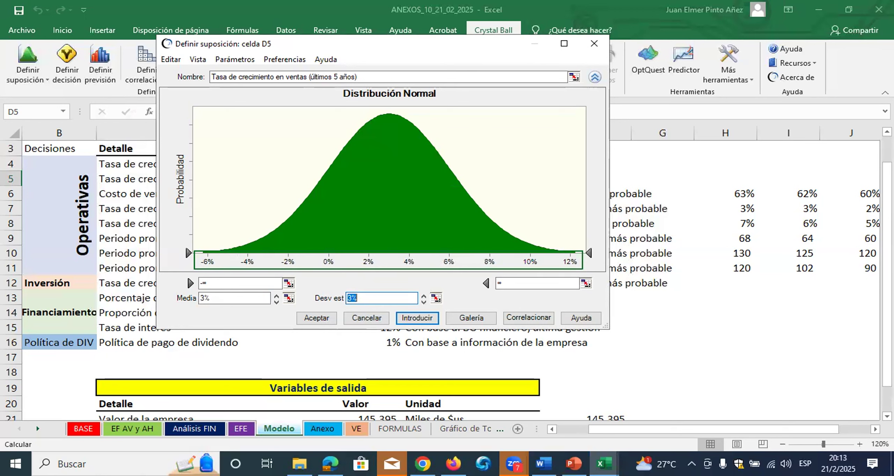
click(352, 297)
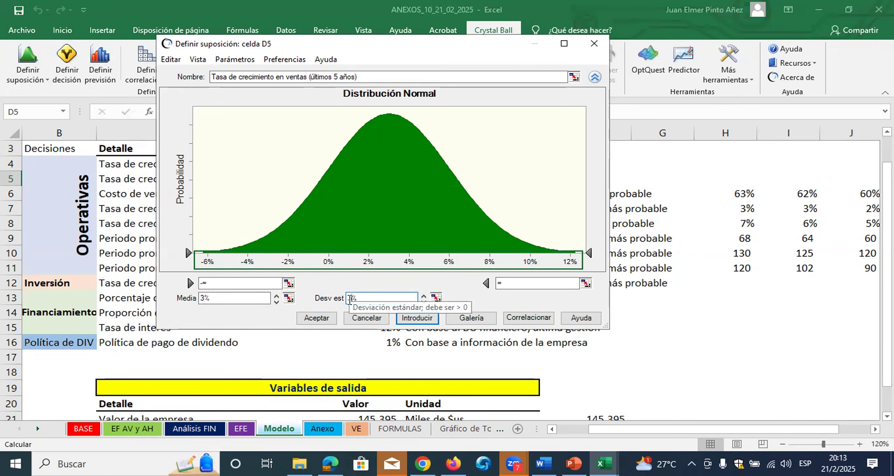
click(317, 318)
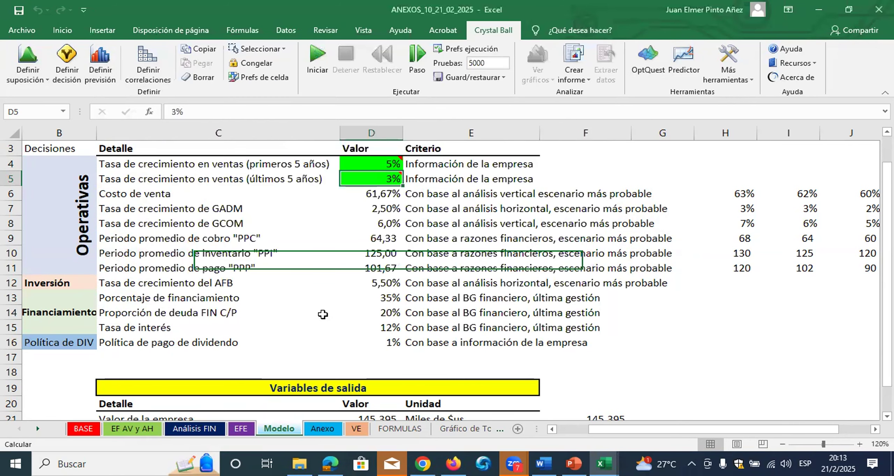
Start an assumption with a Beta PERT distribution for the cost of sales (Costo de venta) in D6
click(189, 195)
click(378, 195)
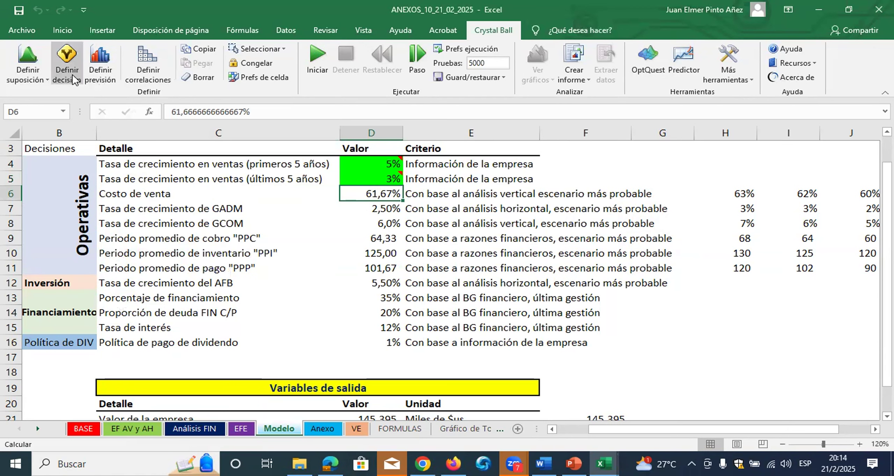
click(27, 46)
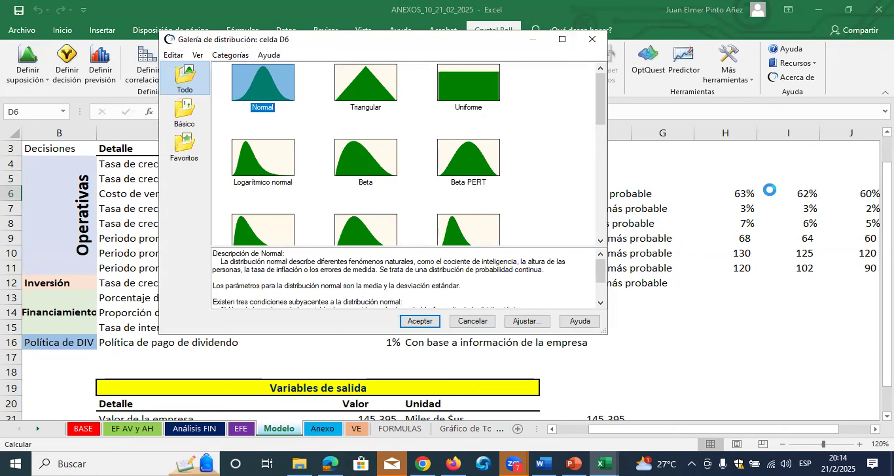
click(474, 151)
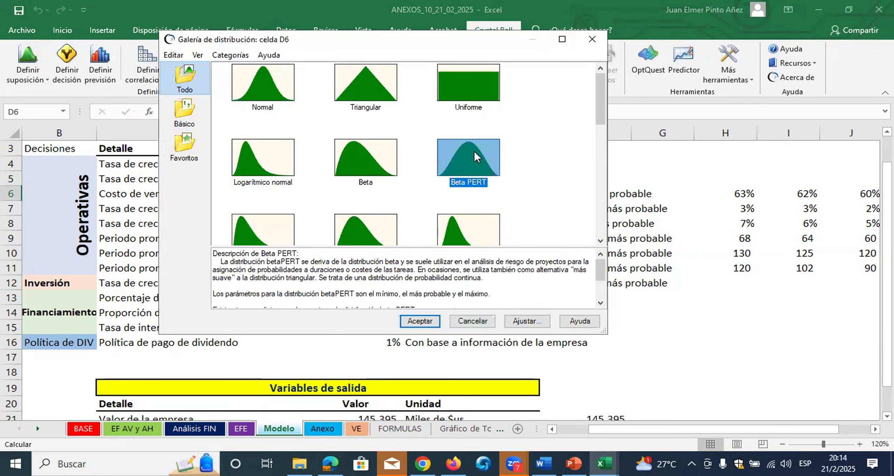
click(427, 327)
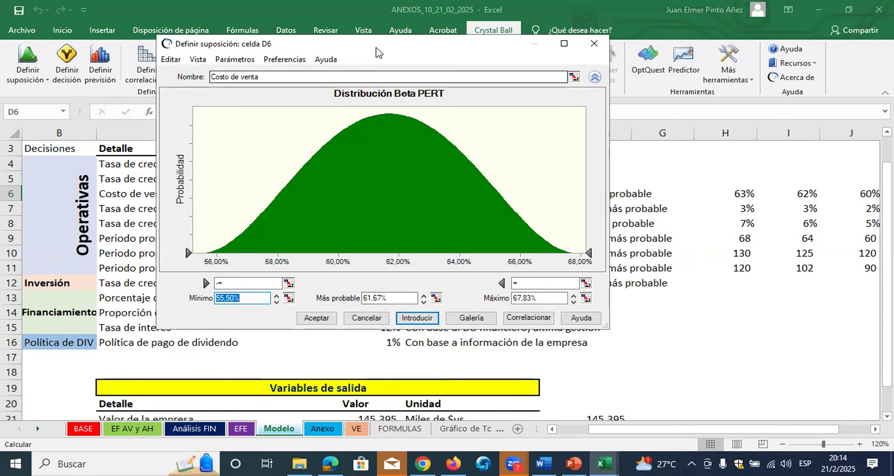
Link D6's Beta PERT minimum to cell J6 and maximum to cell H6, then apply and accept the assumption
drag(353, 44, 290, 19)
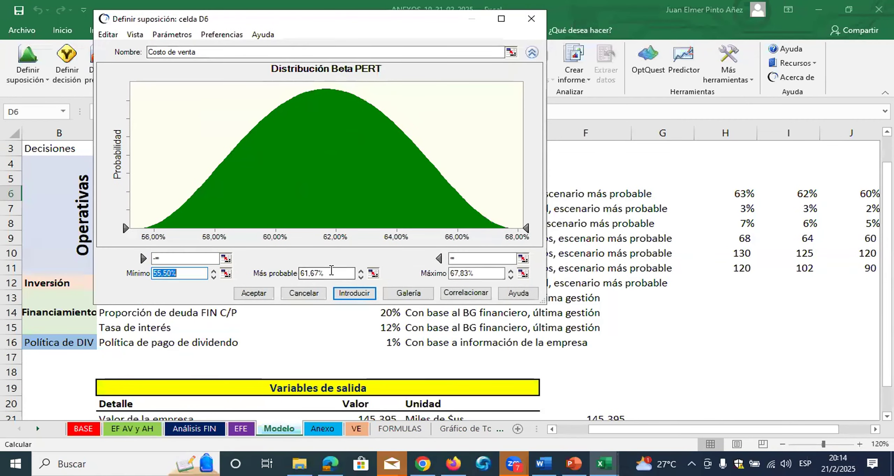
click(226, 273)
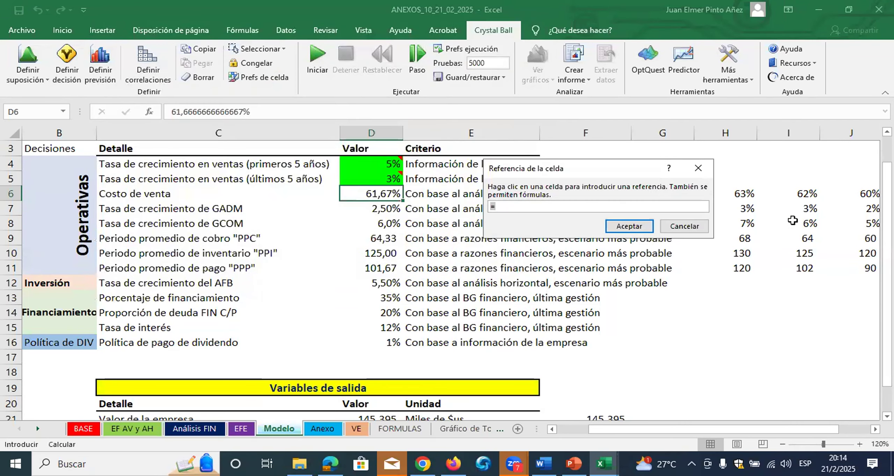
click(858, 192)
click(628, 226)
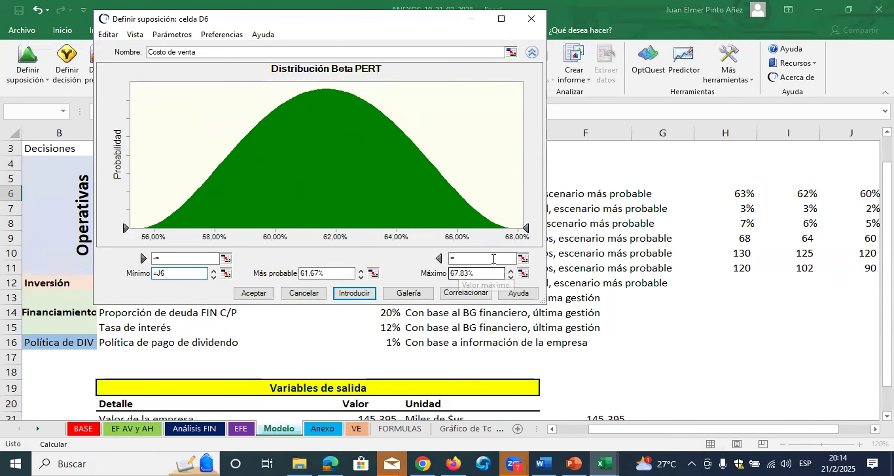
click(522, 273)
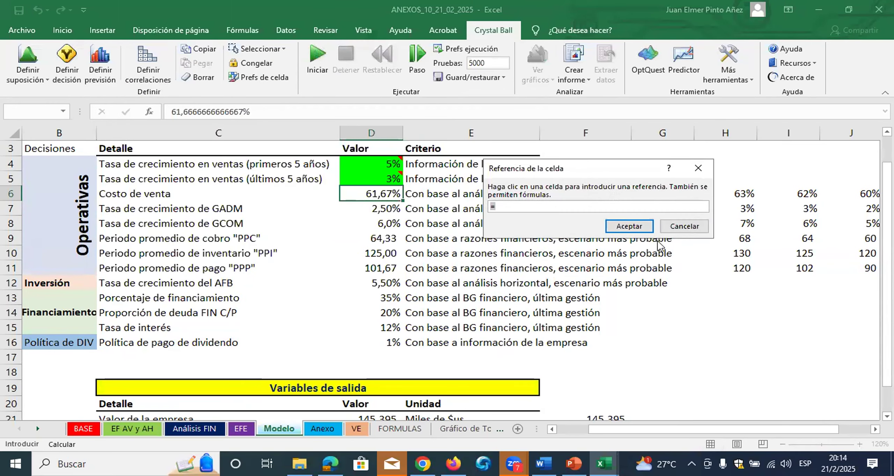
click(747, 193)
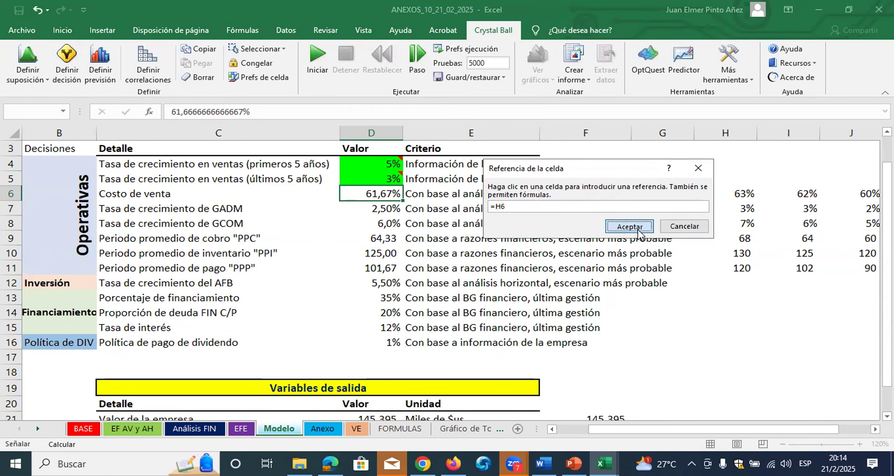
click(639, 228)
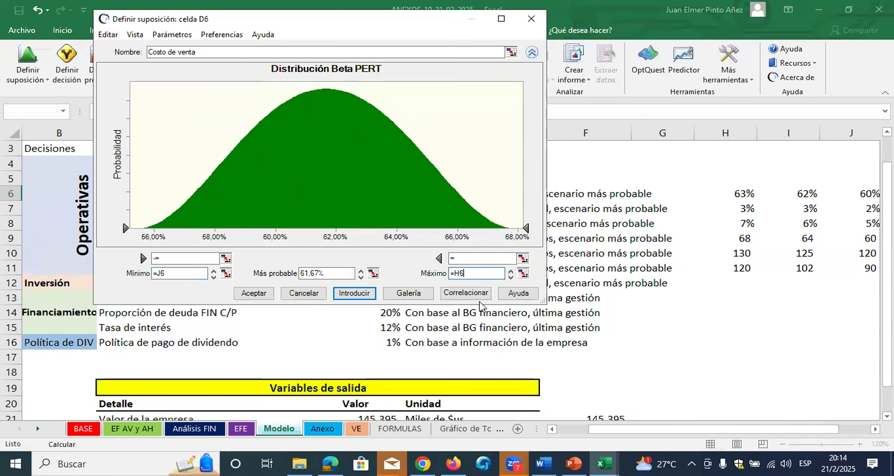
click(354, 294)
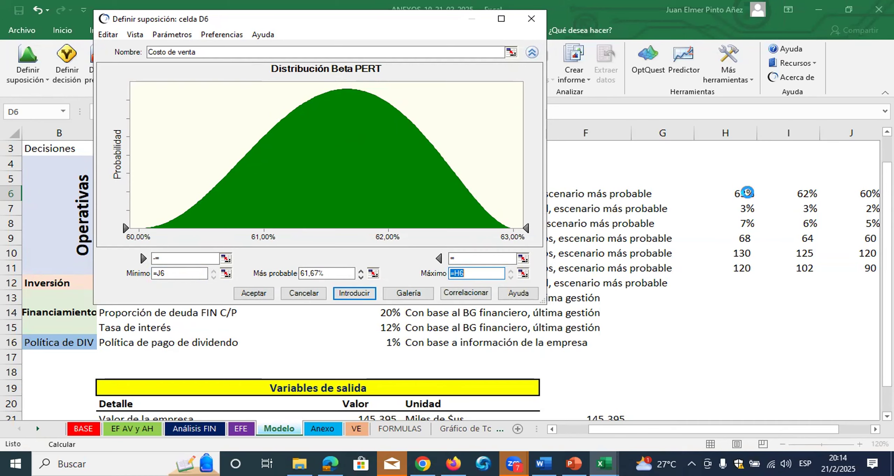
click(263, 292)
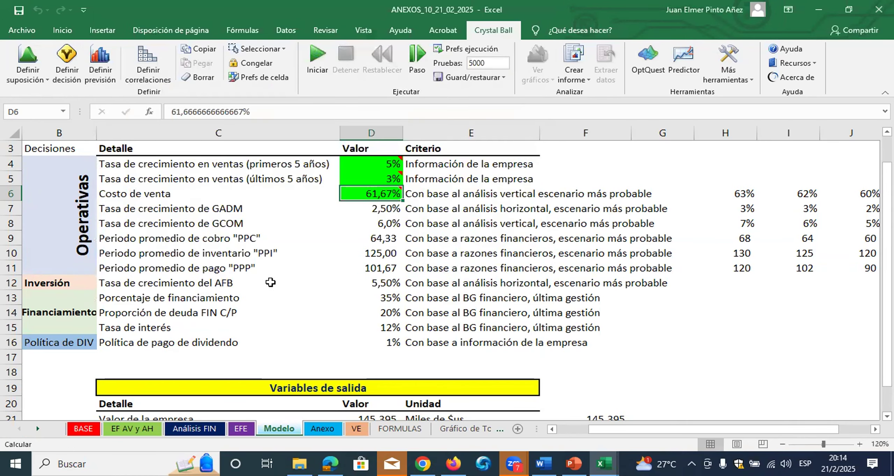
Start an assumption with a Beta PERT distribution for the GADM growth rate in D7
click(376, 209)
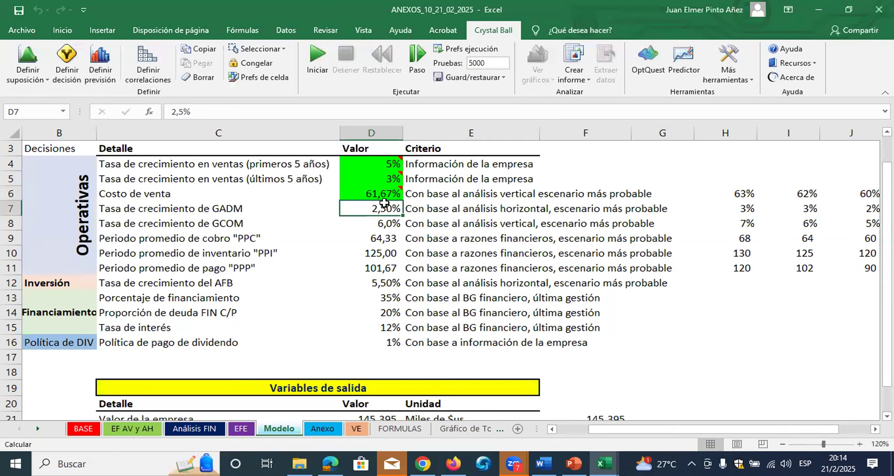
click(384, 224)
click(381, 206)
click(29, 46)
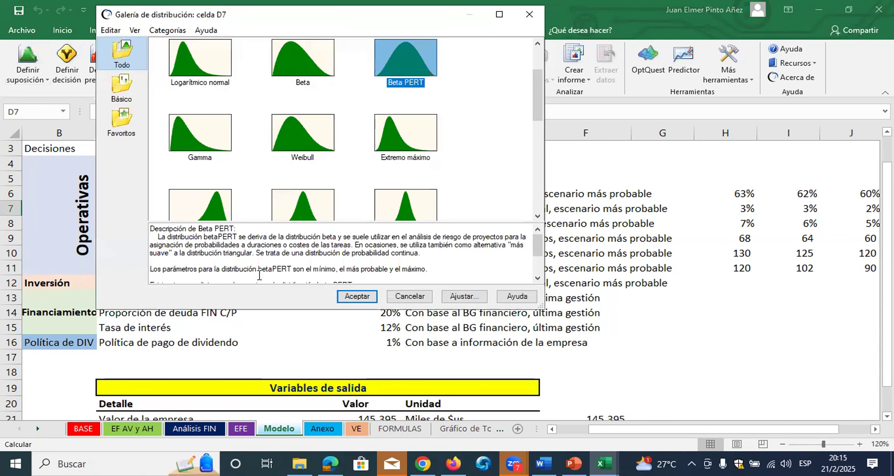
click(353, 294)
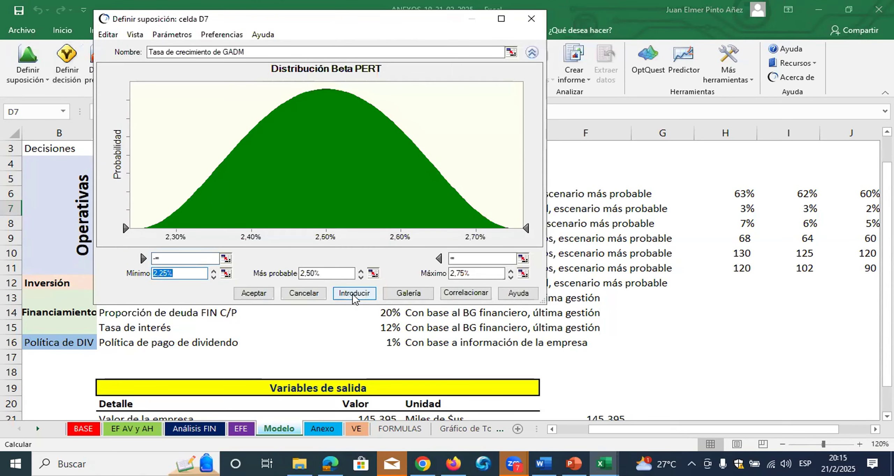
Link D7's Beta PERT maximum to cell H7 and minimum to cell J7, then apply and accept the assumption
click(523, 274)
click(746, 210)
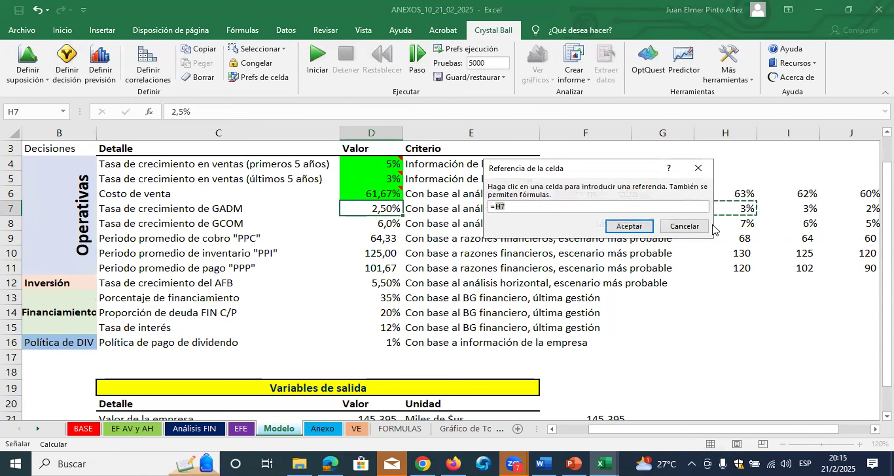
click(642, 234)
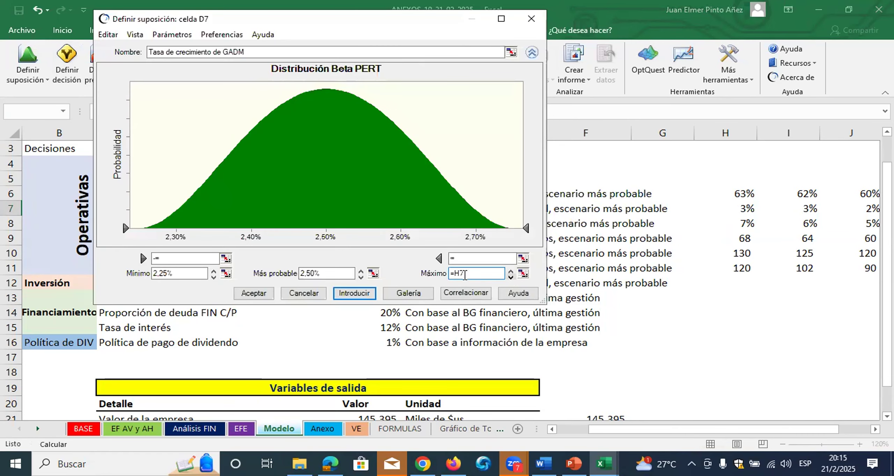
click(227, 274)
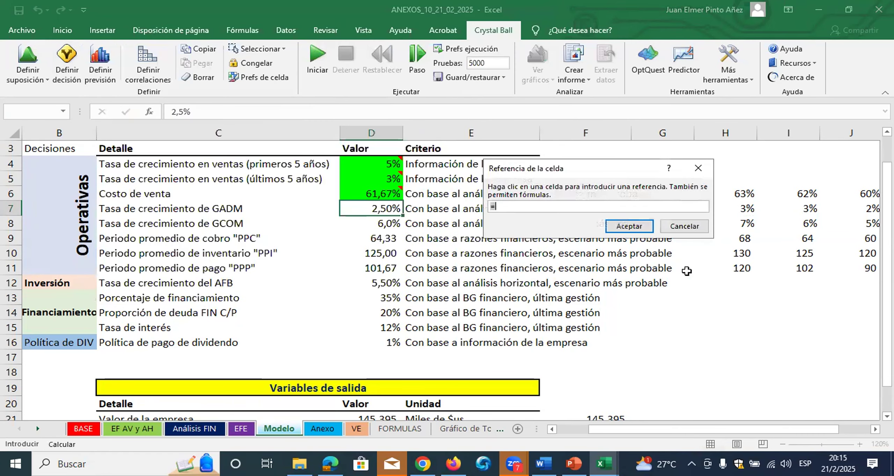
click(857, 209)
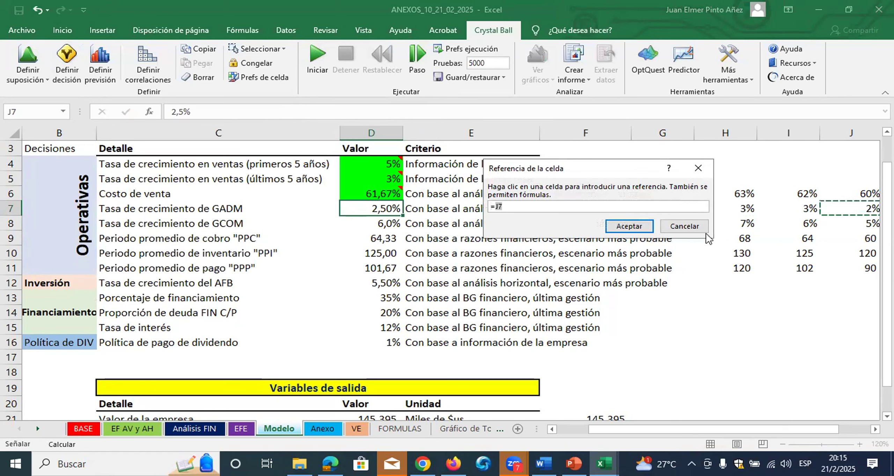
click(629, 227)
click(354, 293)
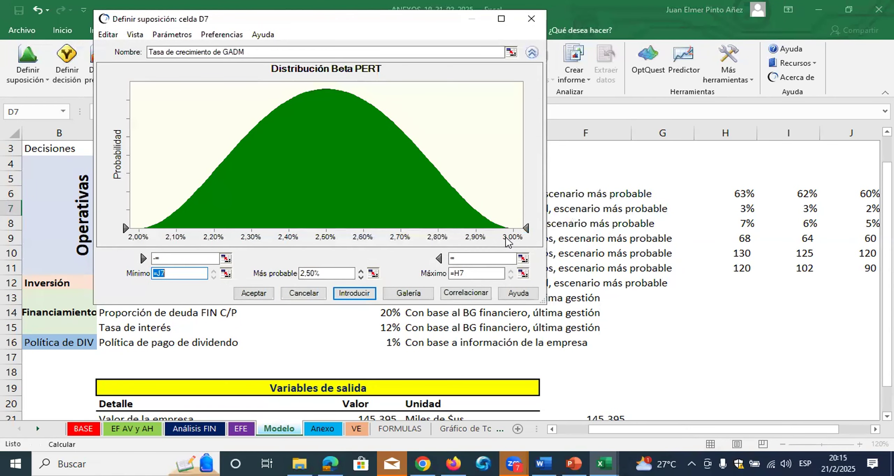
click(258, 294)
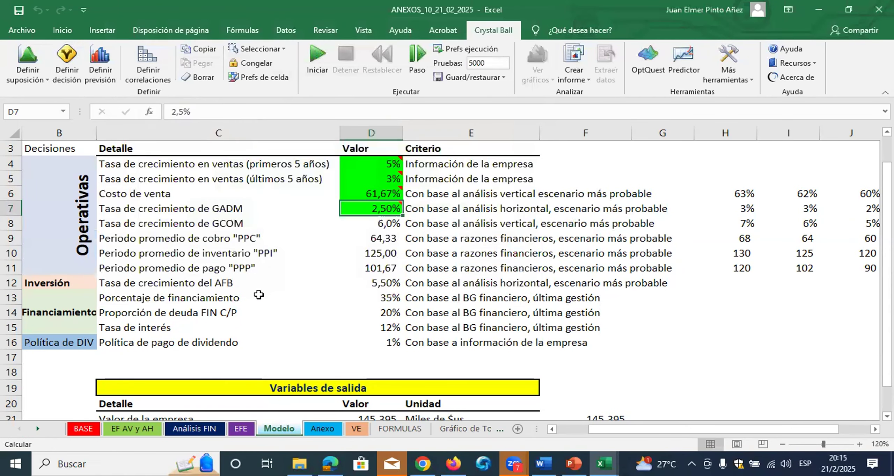
Define a Beta PERT assumption for the GCOM growth rate in D8, with its maximum linked to H8 and its minimum to J8
click(370, 224)
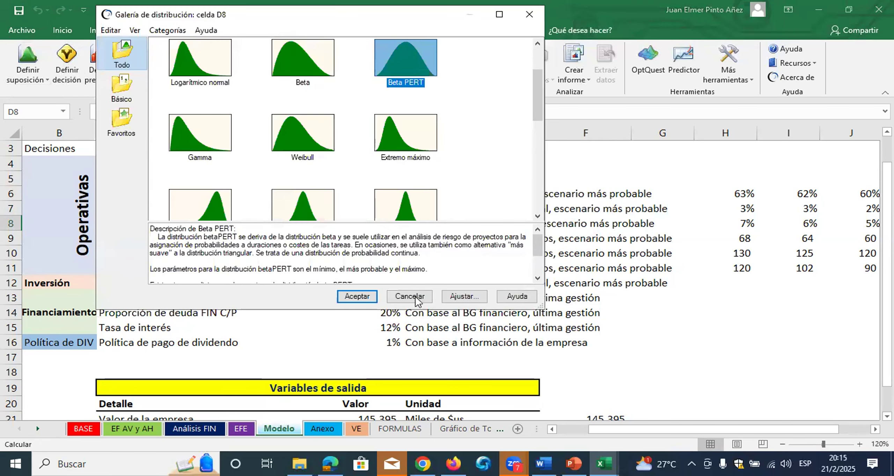
click(368, 301)
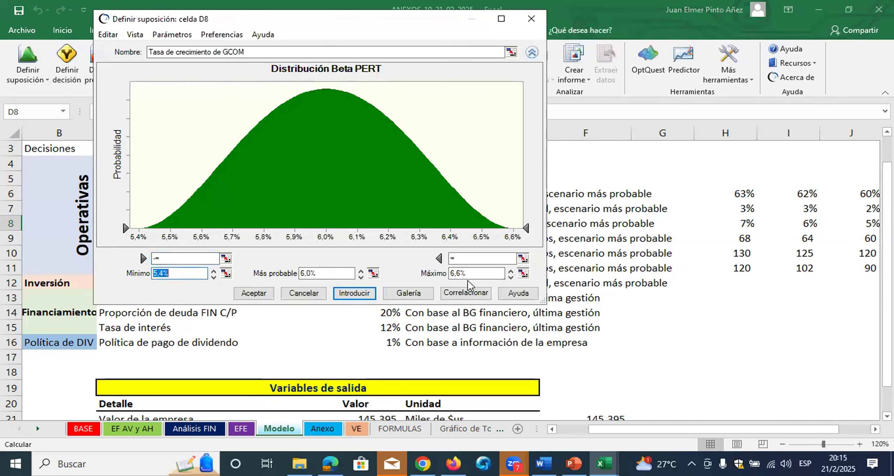
click(522, 274)
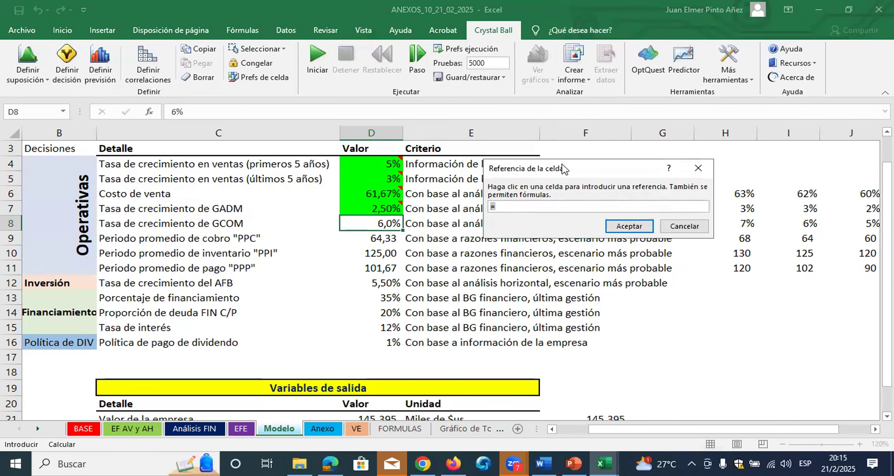
click(748, 224)
click(641, 229)
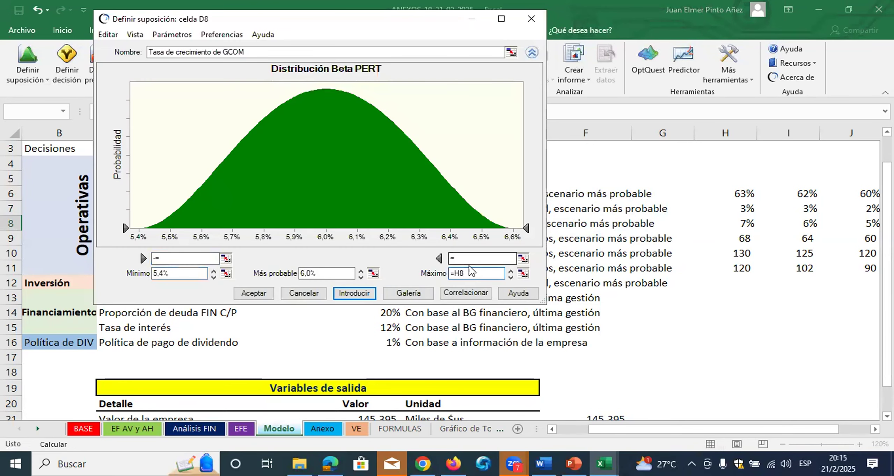
click(227, 274)
click(853, 223)
click(636, 227)
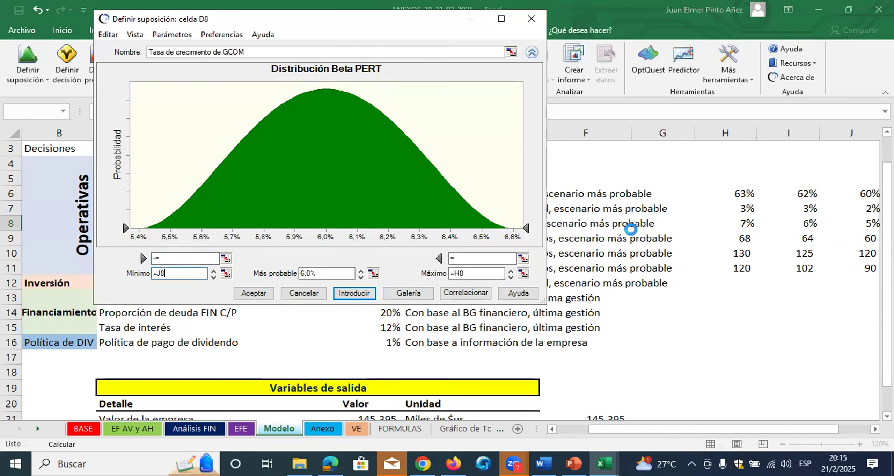
click(353, 293)
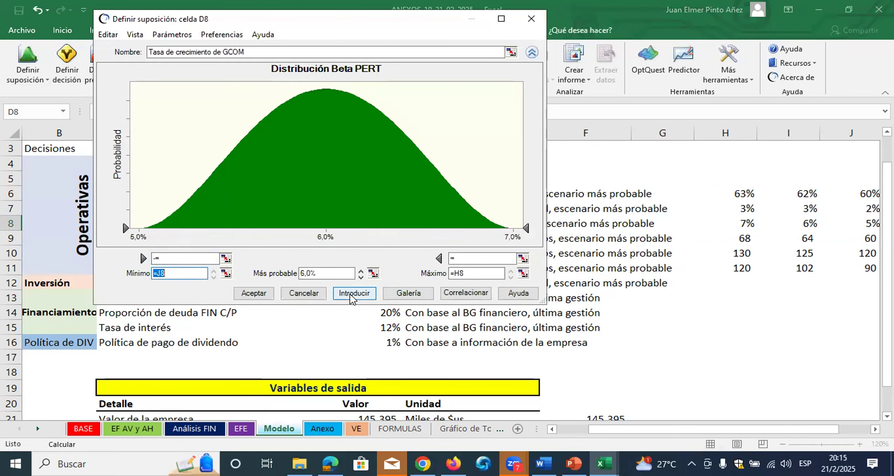
click(255, 293)
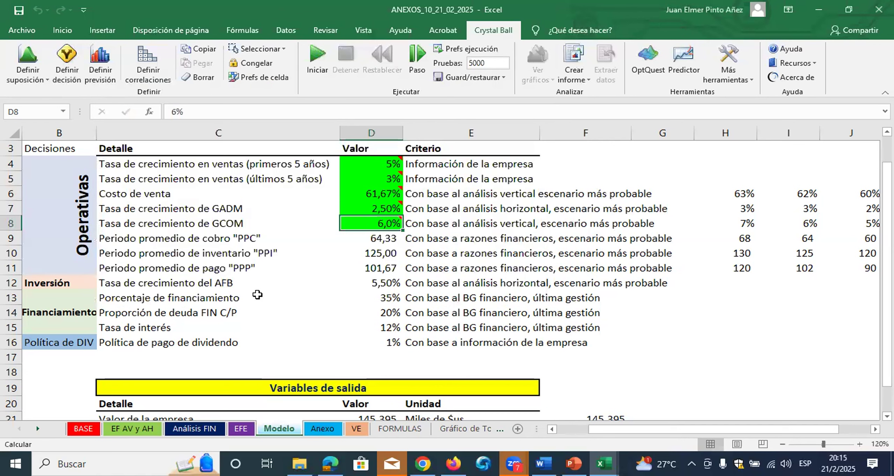
Start an assumption with a Beta PERT distribution for the average collection period (PPC) in D9
click(377, 238)
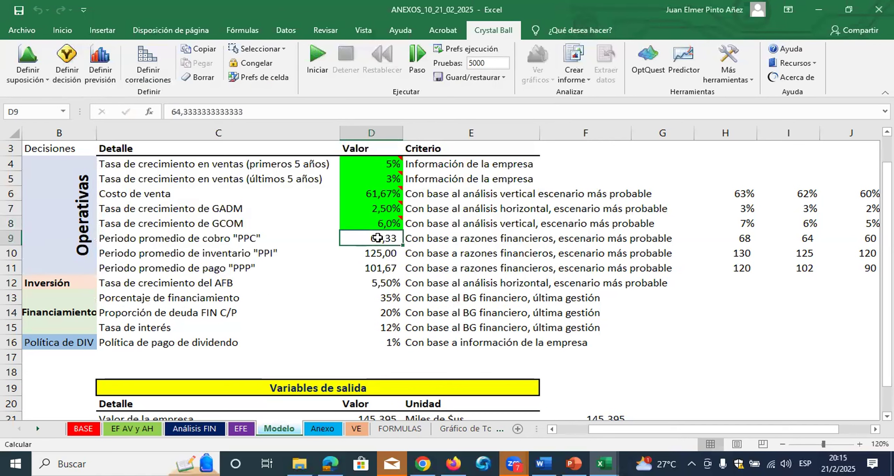
click(390, 253)
key(Down)
click(390, 240)
click(384, 267)
click(387, 242)
click(31, 49)
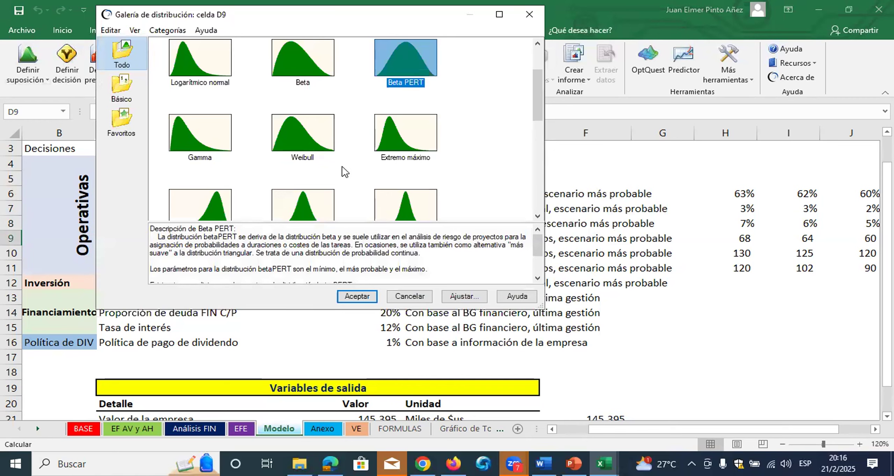
click(358, 297)
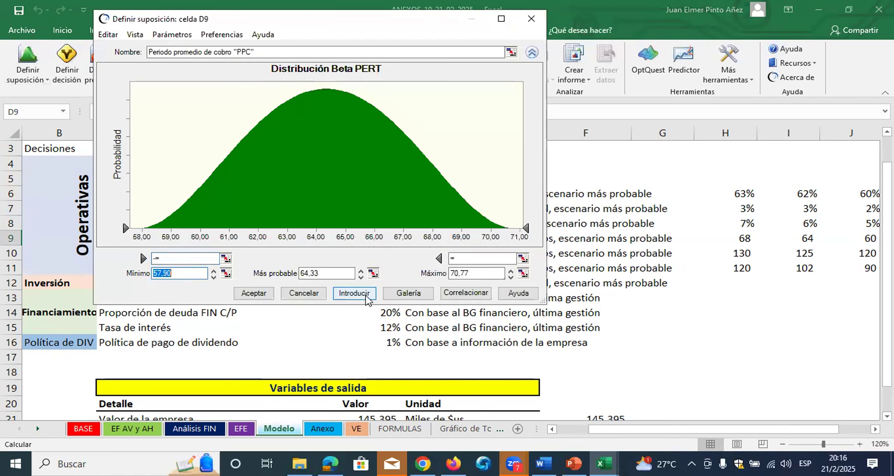
Link D9's Beta PERT maximum to cell H9 and minimum to cell J9, and accept the assumption
click(523, 273)
click(748, 240)
click(629, 226)
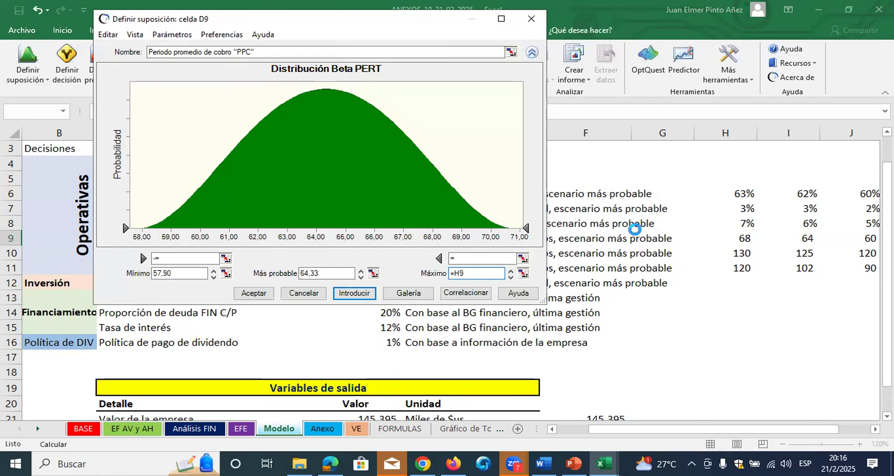
click(225, 274)
click(859, 241)
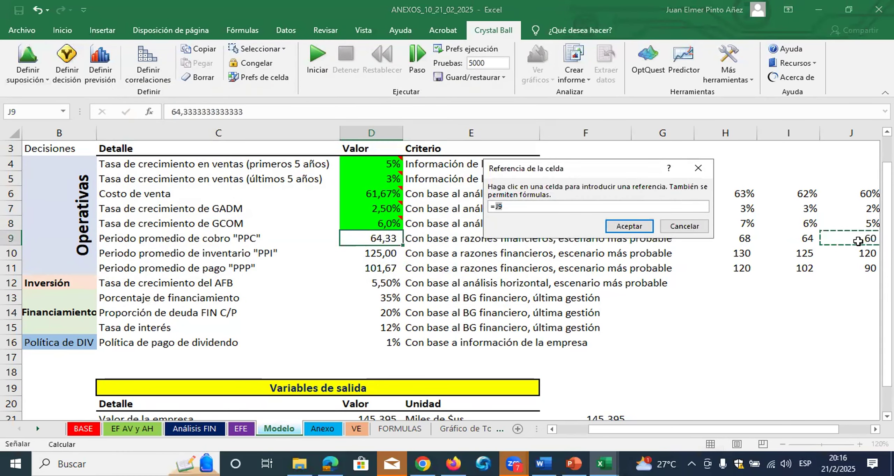
click(629, 226)
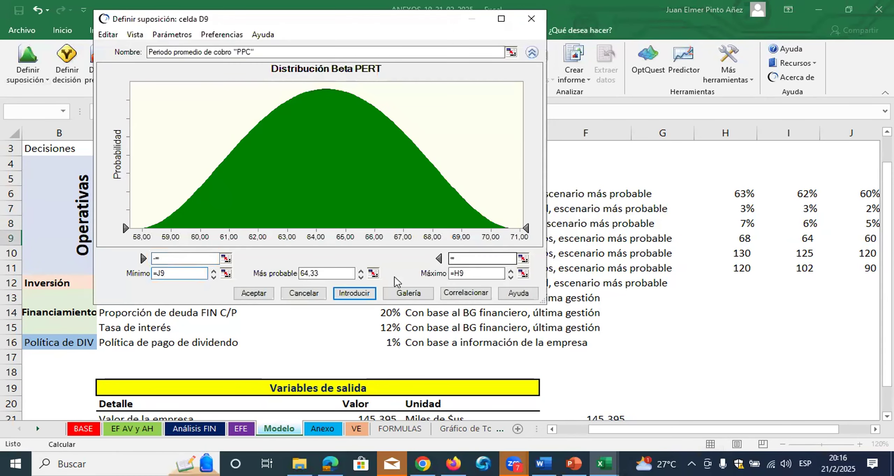
click(254, 293)
Define a Beta PERT assumption for the average inventory period (PPI) in D10, with its maximum linked to H10 and its minimum to J10
click(371, 247)
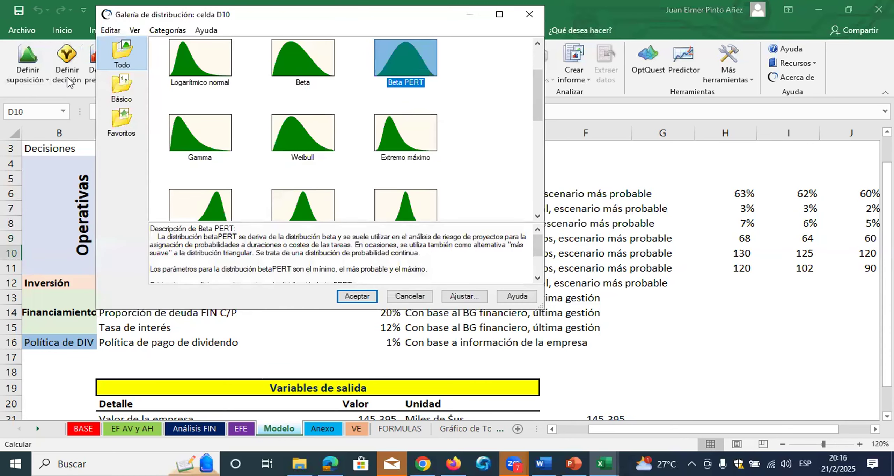
click(351, 297)
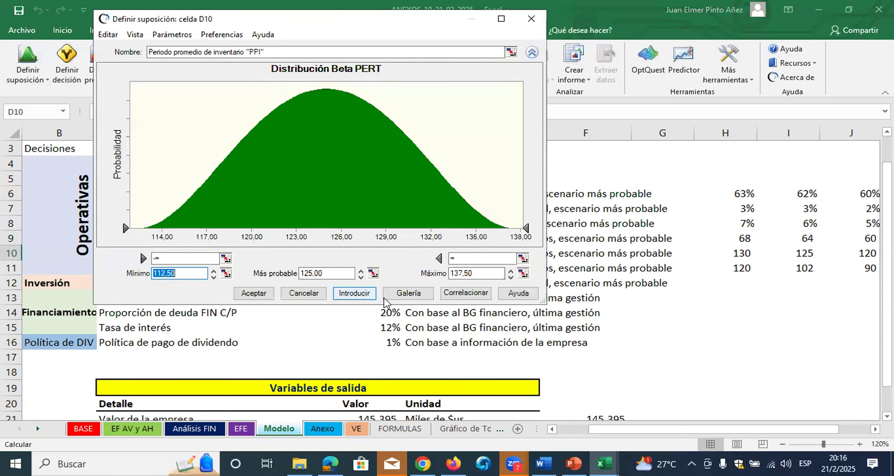
click(524, 275)
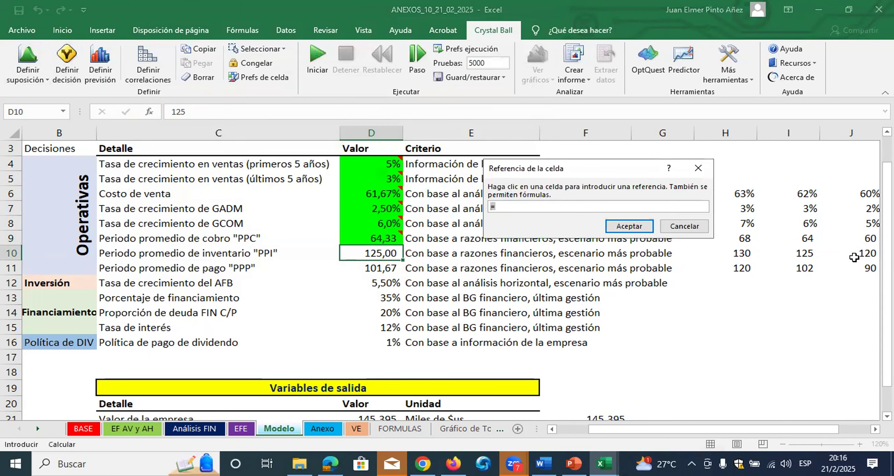
click(742, 253)
click(629, 226)
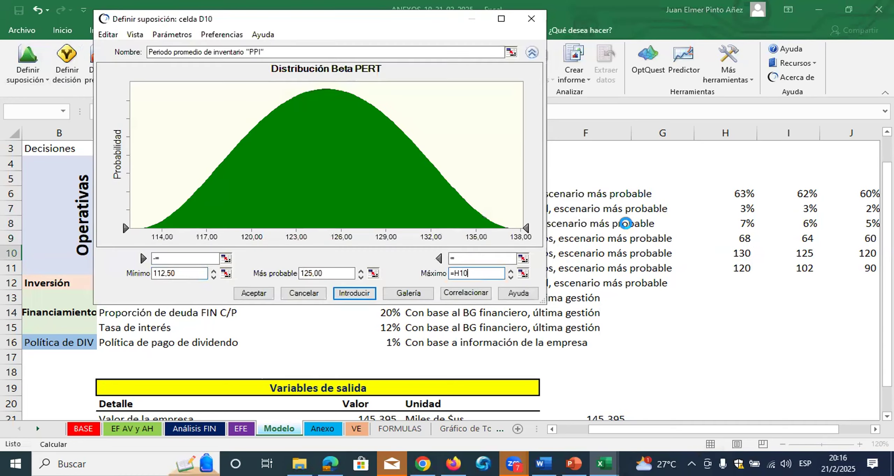
click(227, 273)
click(868, 256)
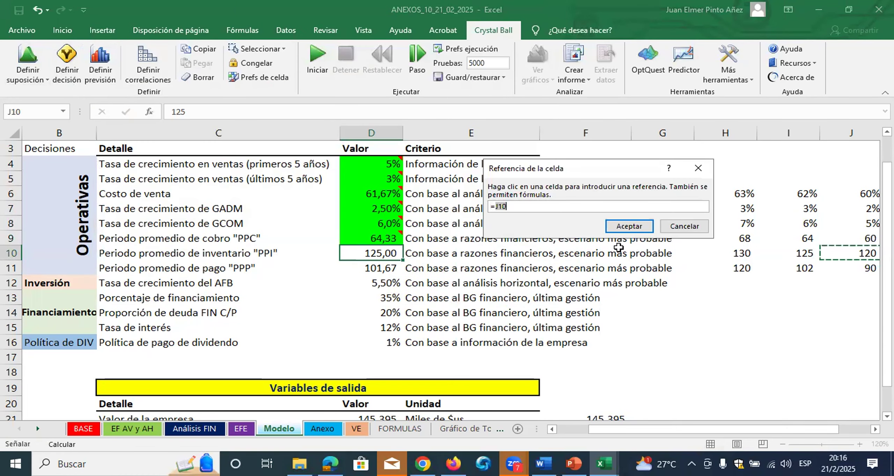
click(630, 226)
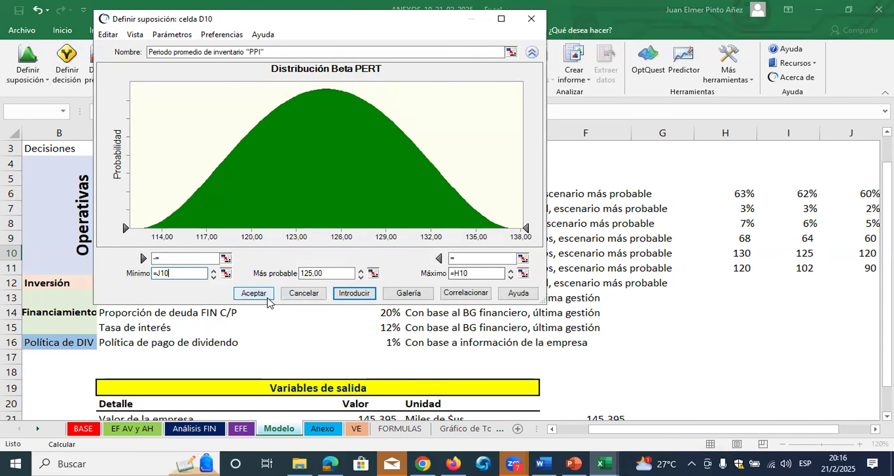
click(269, 297)
Define a Beta PERT assumption for the average payment period (PPP) in D11, with its maximum linked to H11 and its minimum to J11
click(374, 269)
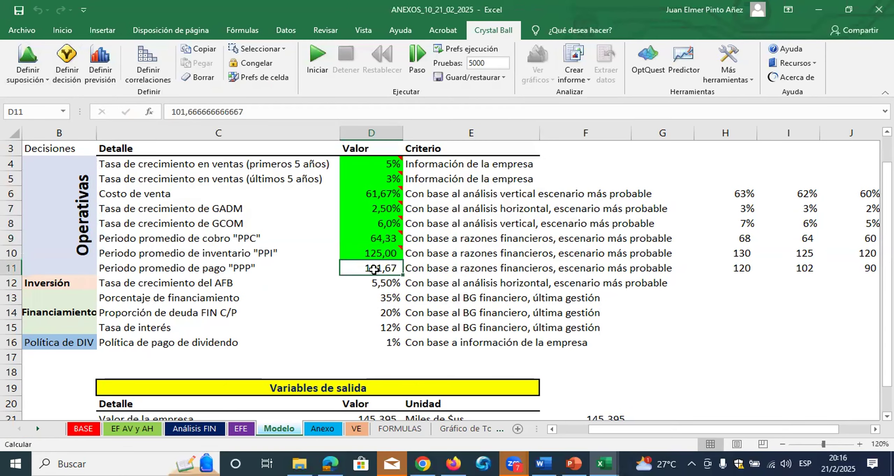
click(28, 61)
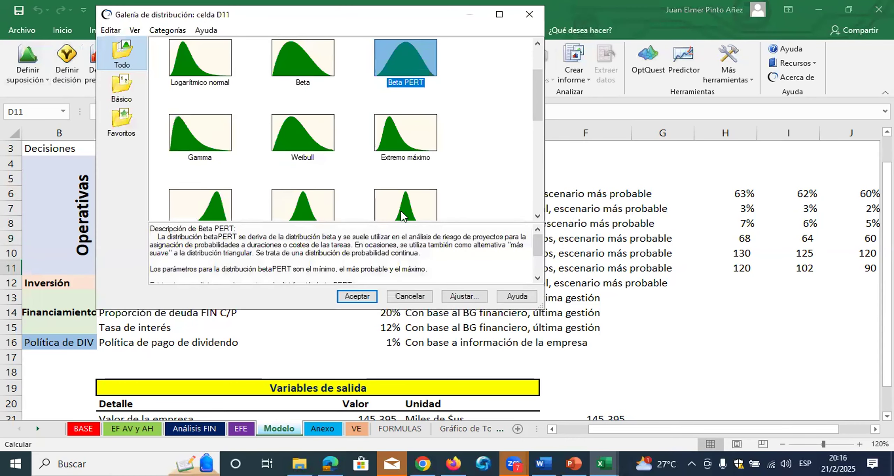
click(357, 296)
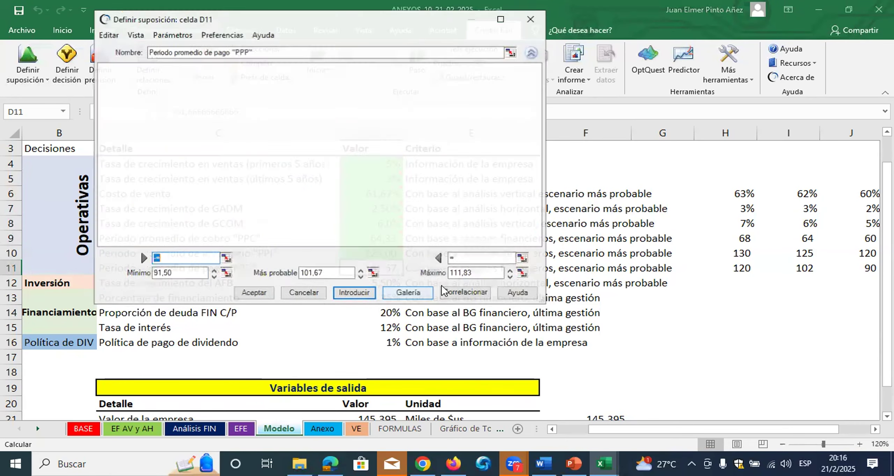
click(523, 274)
click(734, 268)
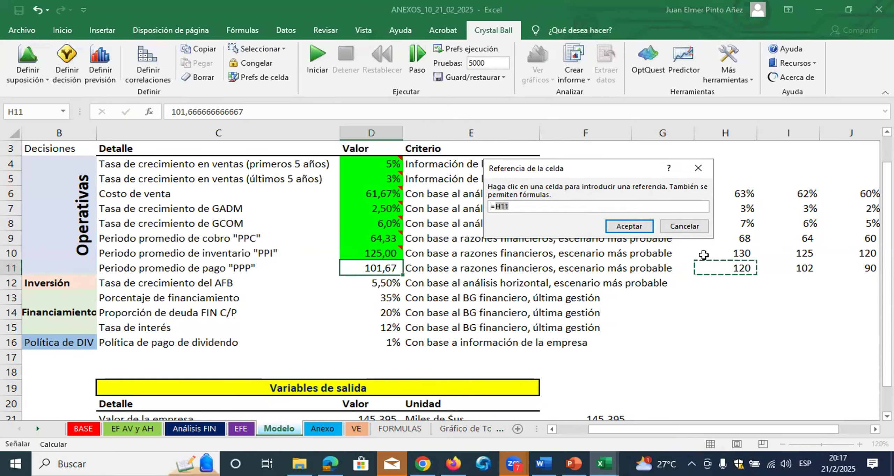
click(628, 227)
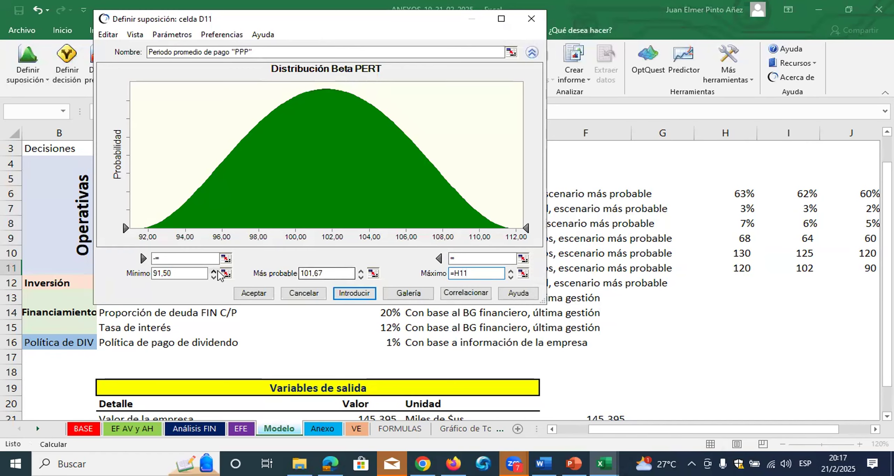
click(226, 274)
click(853, 268)
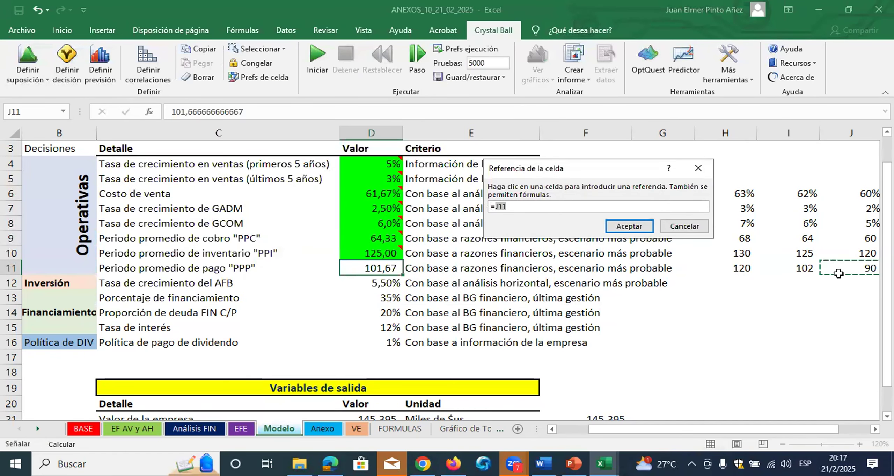
click(629, 230)
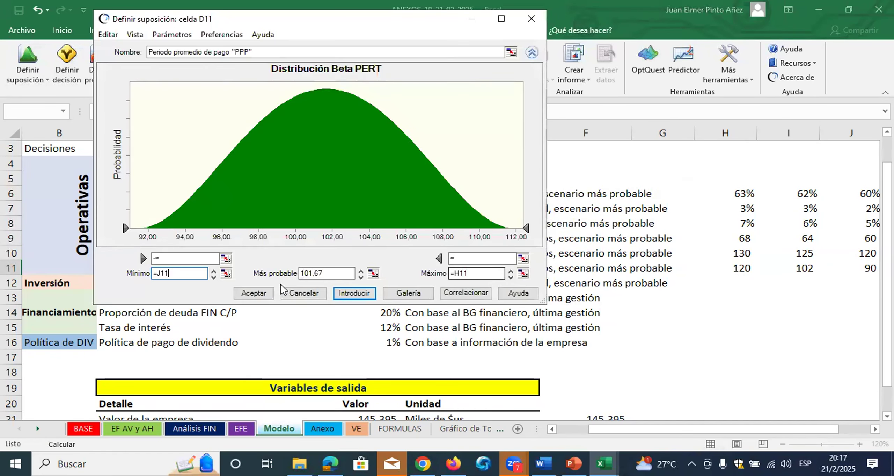
click(258, 291)
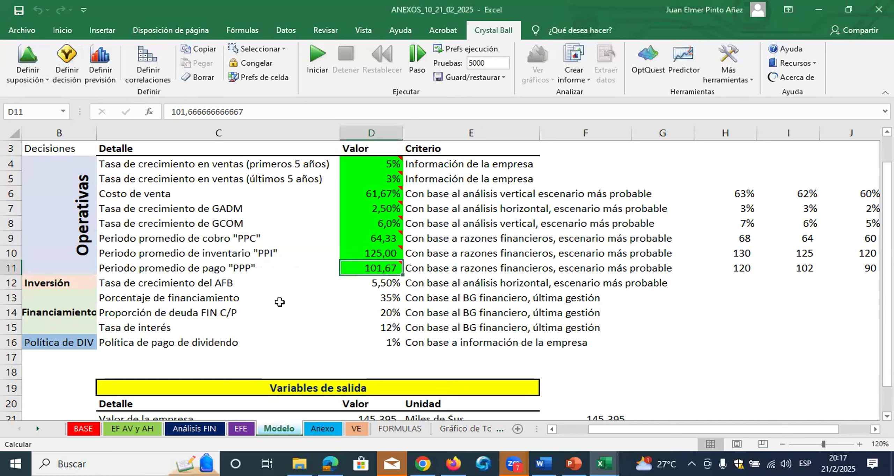
Define a Normal distribution assumption for the AFB growth rate in D12 with a standard deviation of 1%
click(364, 286)
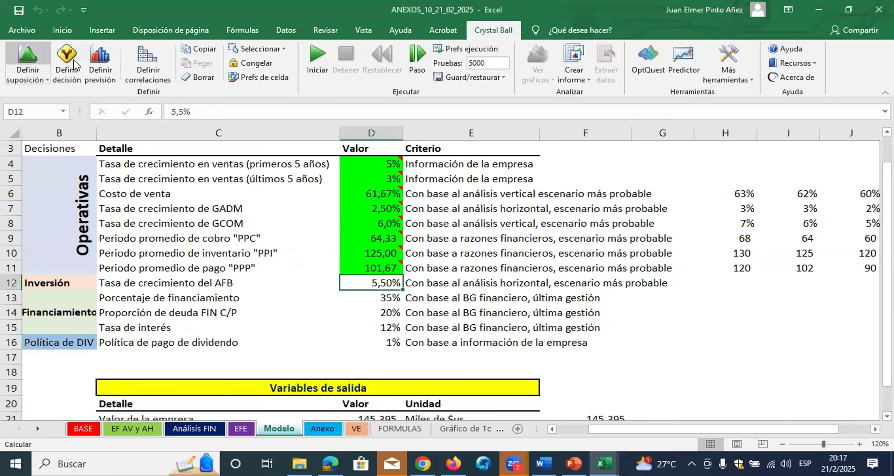
scroll(308, 131, up, 1)
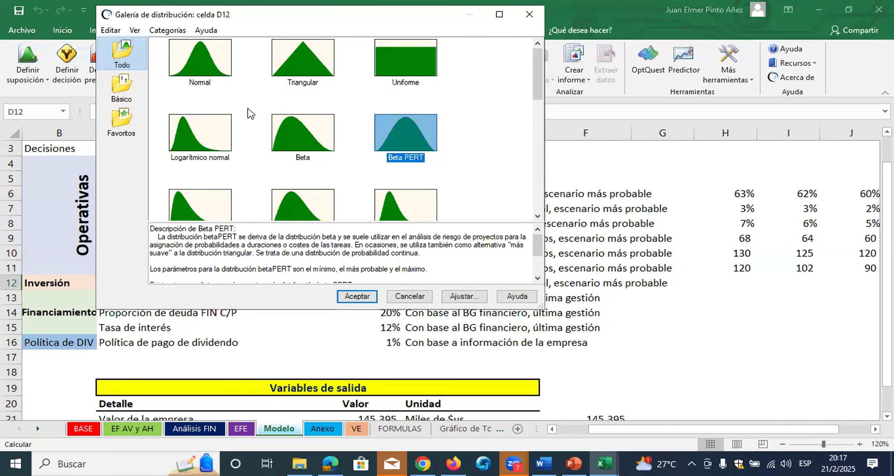
click(201, 53)
click(357, 295)
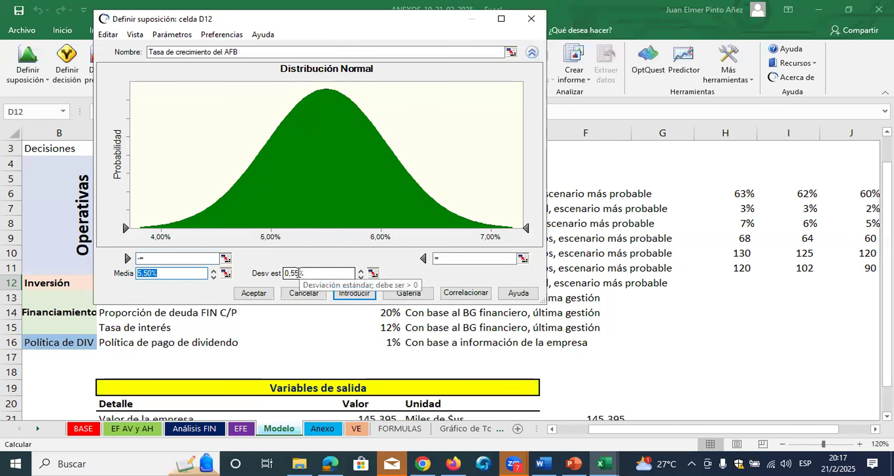
click(300, 273)
text(1)
key(Return)
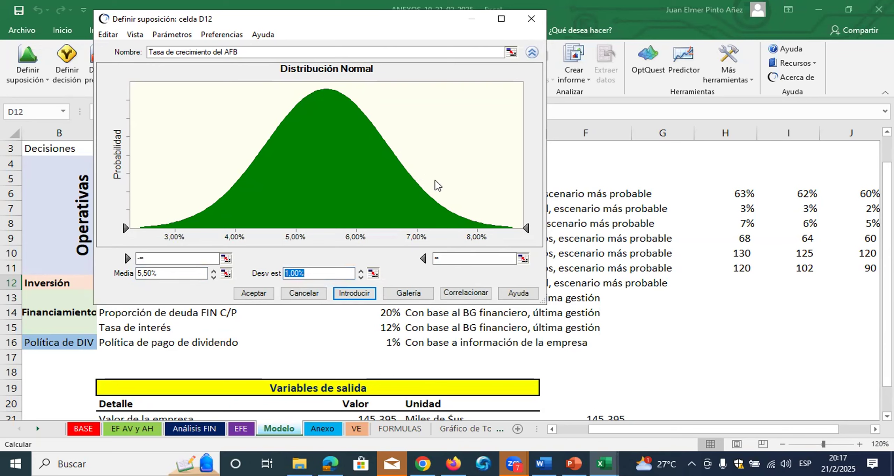
click(254, 292)
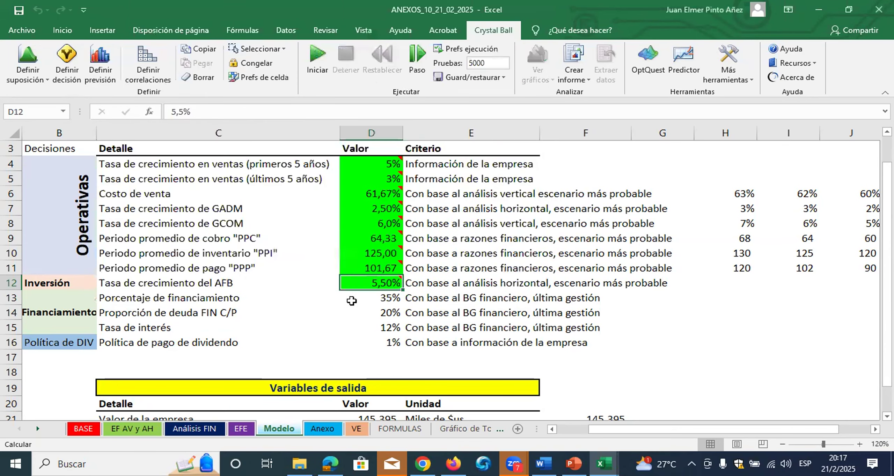
Define a Normal distribution assumption for the financing percentage in D13 with a mean of 35% and a standard deviation of 4%
click(382, 297)
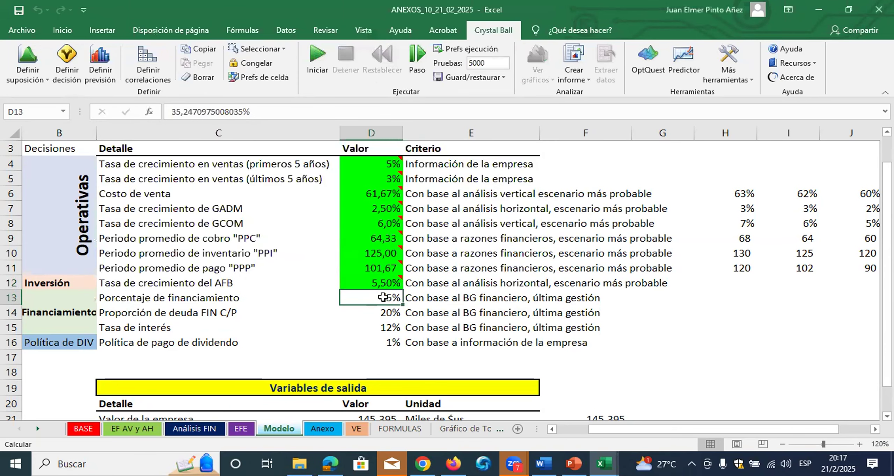
click(28, 49)
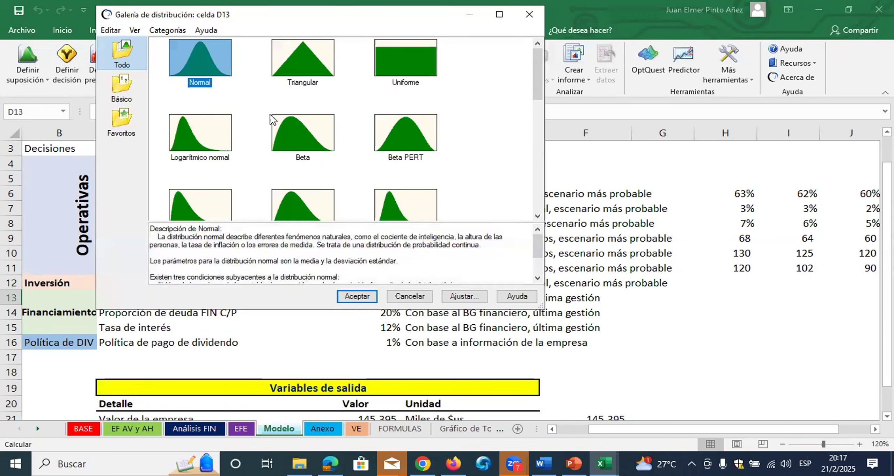
click(350, 301)
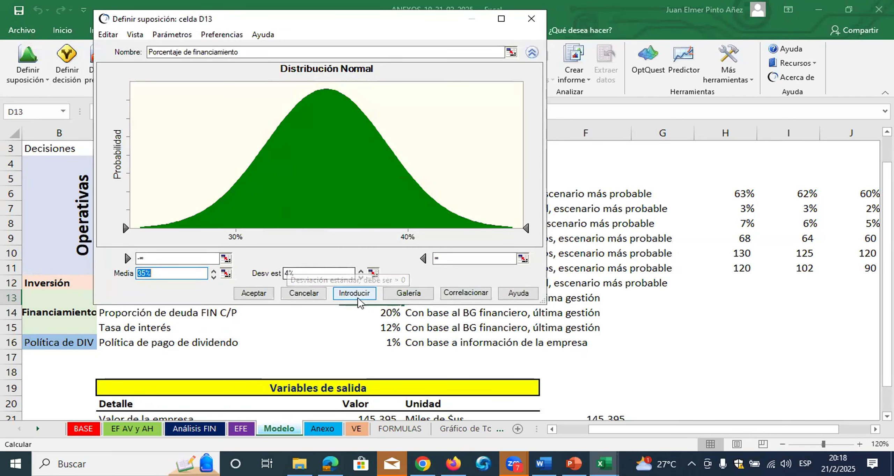
click(292, 272)
double_click(291, 273)
click(290, 274)
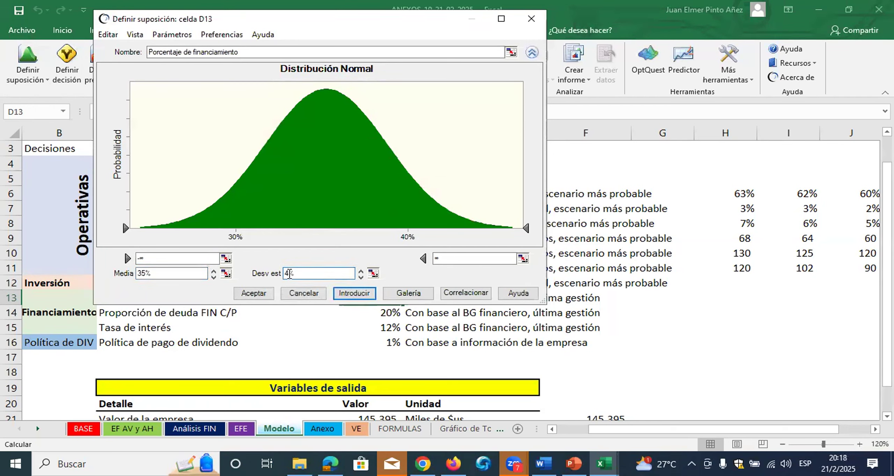
click(256, 294)
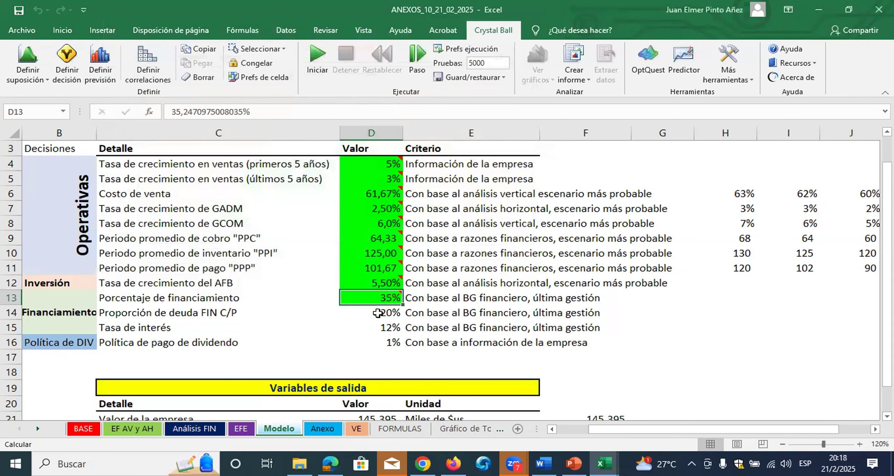
Define a Normal distribution assumption for the interest rate in D15, truncated at a lower limit of 12%, with a standard deviation of 2%
click(378, 313)
click(378, 332)
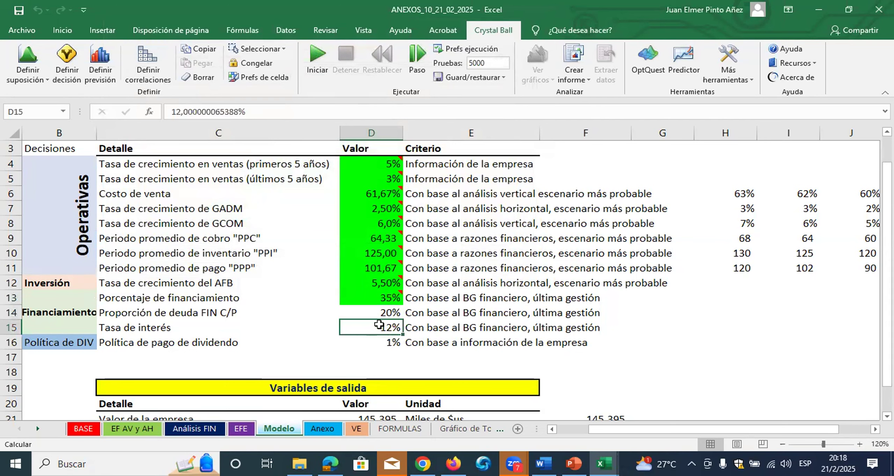
click(26, 45)
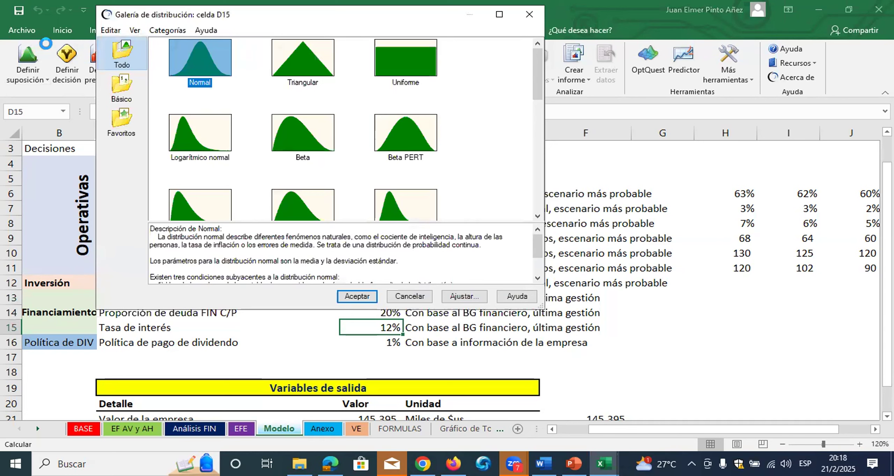
click(357, 296)
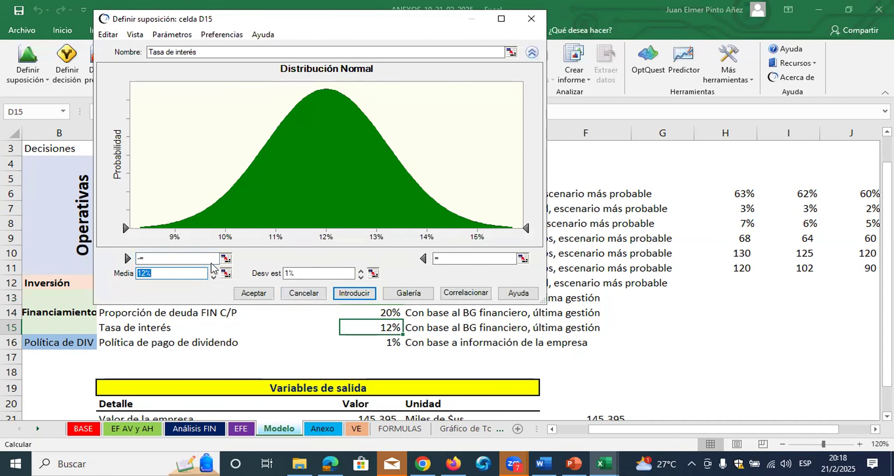
click(216, 259)
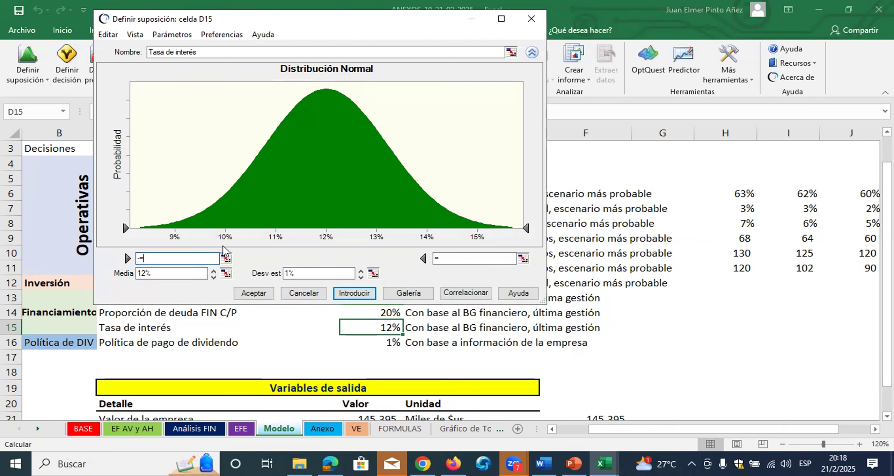
text(12%)
click(290, 273)
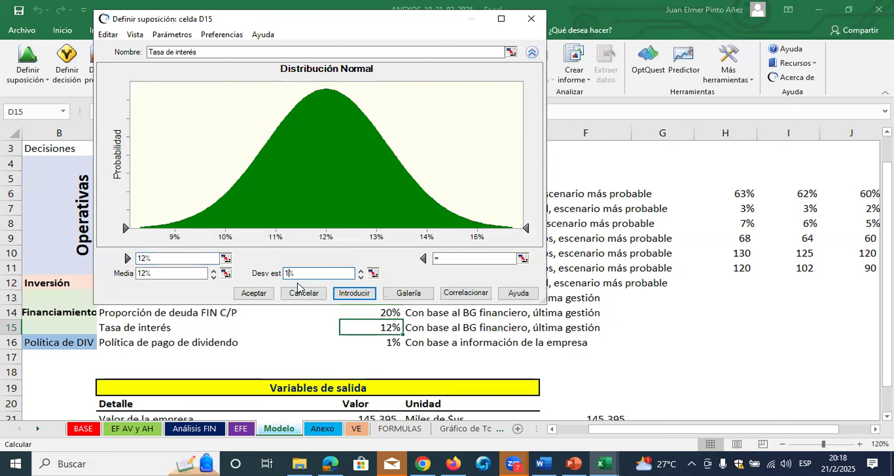
text(2)
click(355, 293)
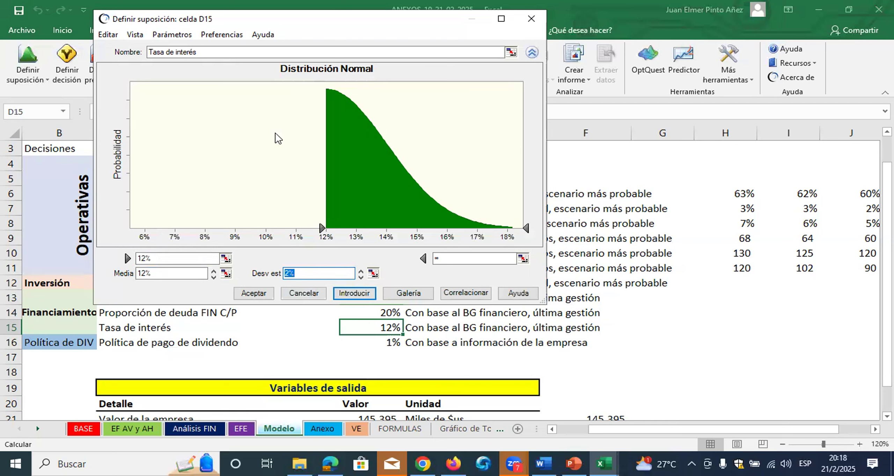
click(339, 269)
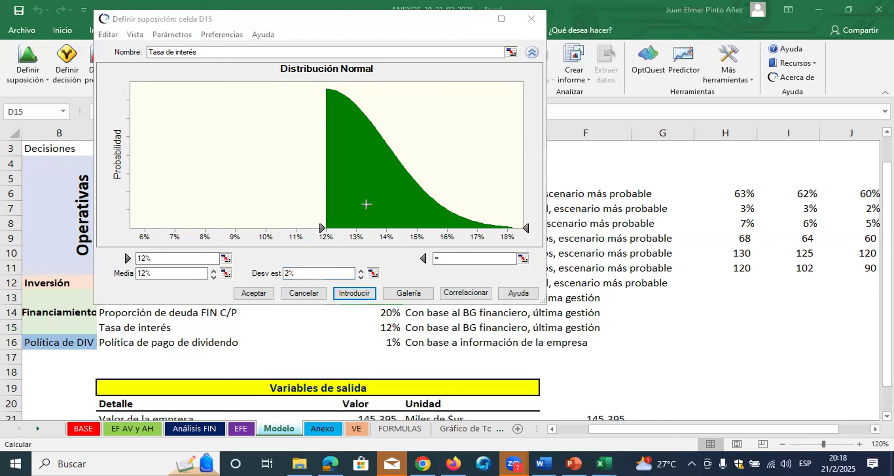
drag(331, 87, 522, 229)
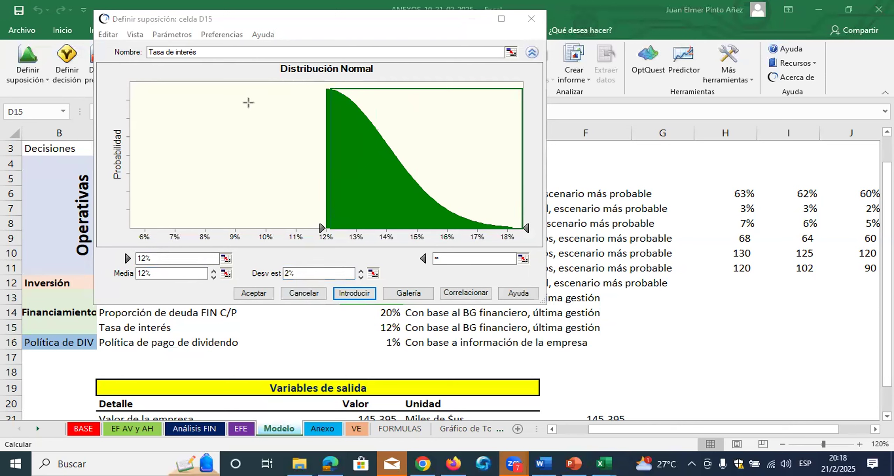
drag(153, 93, 325, 227)
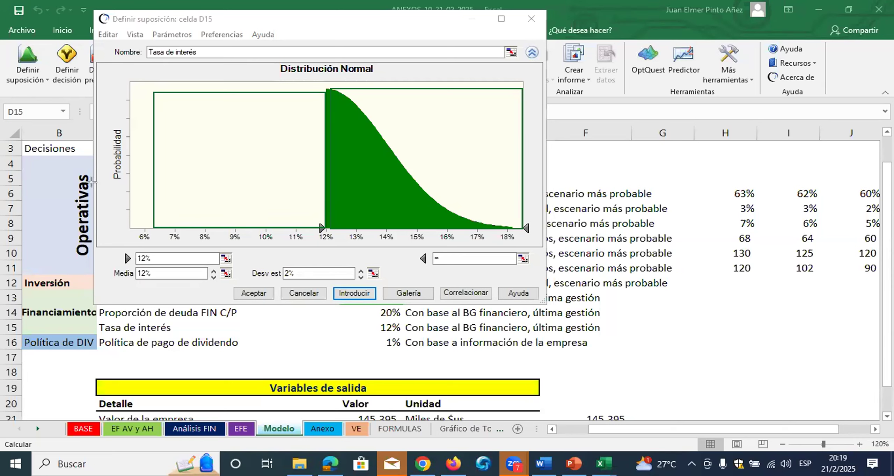
click(255, 293)
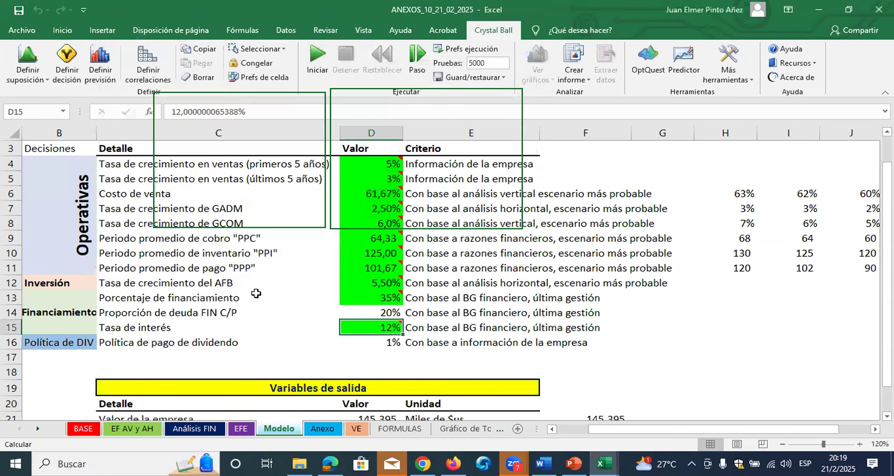
Define a Uniform distribution assumption for the dividend payment policy in D16 with a maximum of 99%, keeping the 1% minimum
click(376, 340)
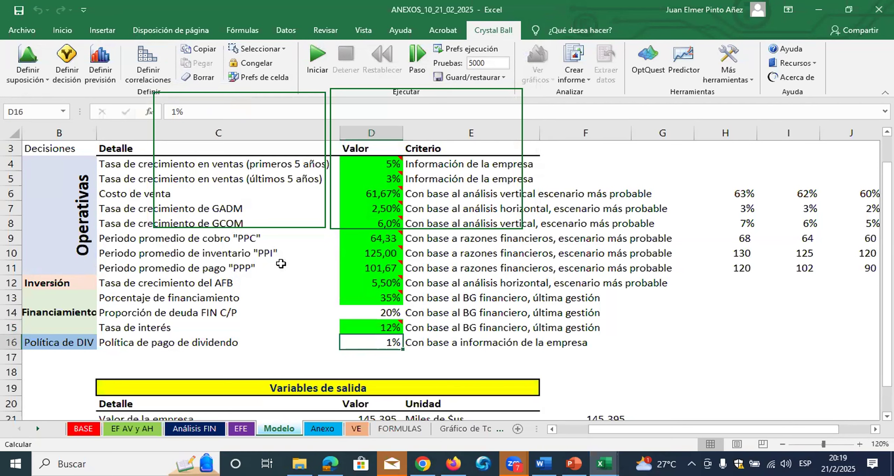
click(30, 47)
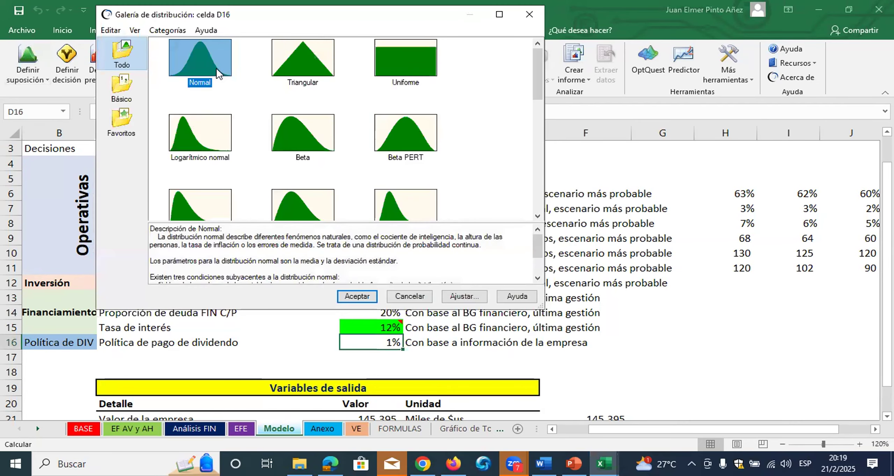
click(417, 61)
click(362, 297)
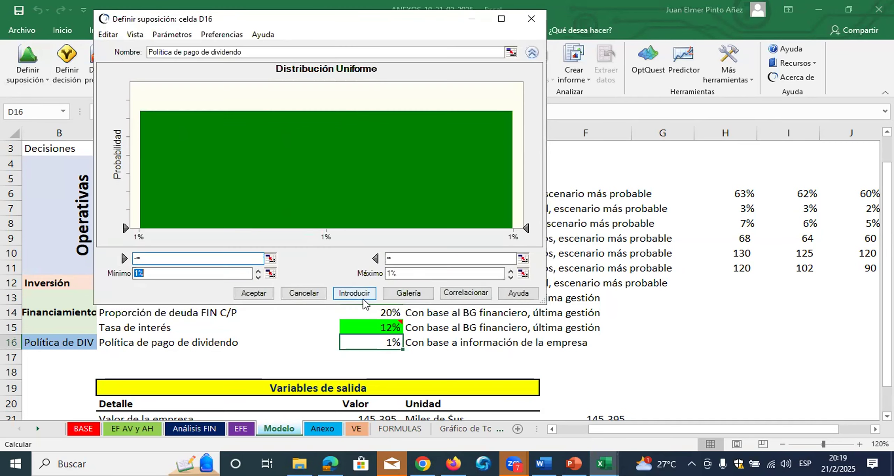
click(140, 274)
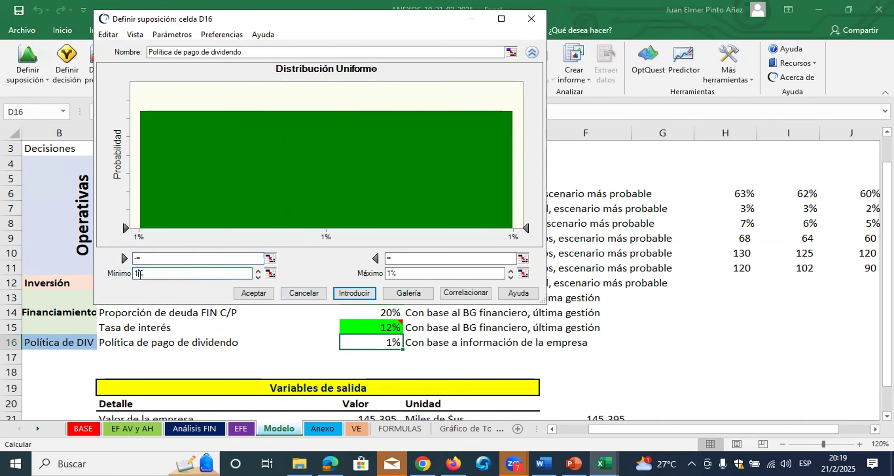
click(388, 275)
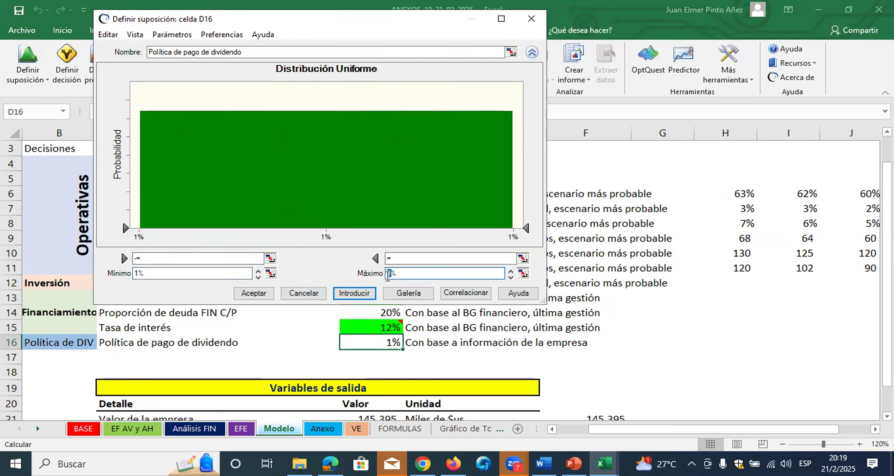
key(BackSpace)
text(99)
click(354, 293)
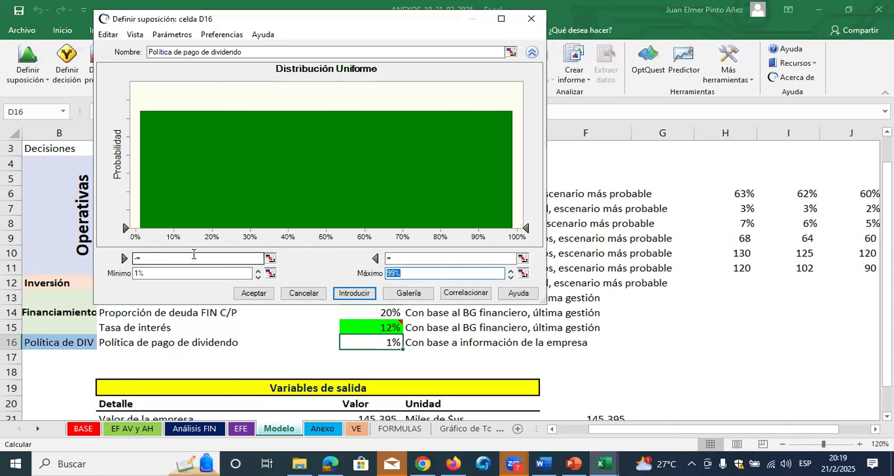
click(139, 273)
double_click(138, 274)
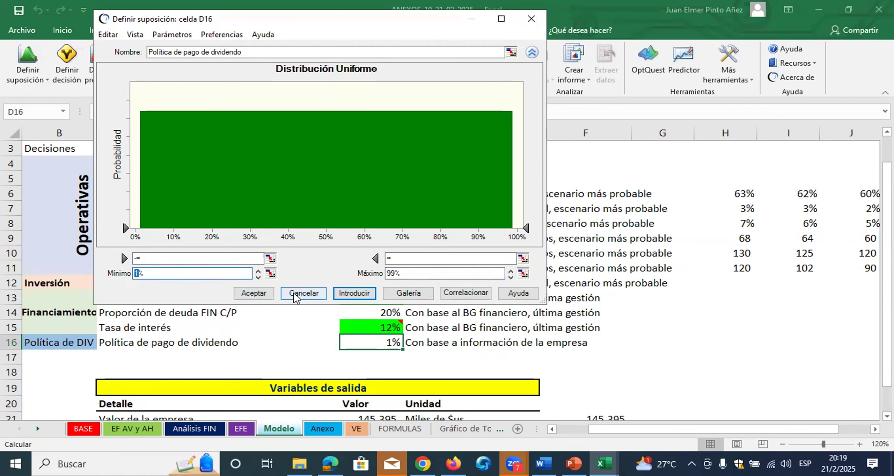
click(255, 297)
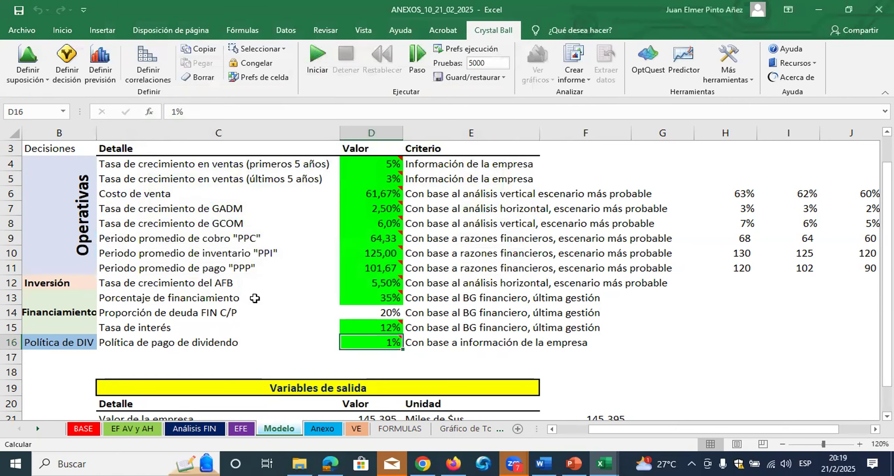
Reopen the dividend policy assumption in D16 and examine the shape and range of its uniform distribution
mouse_move(379, 343)
click(32, 43)
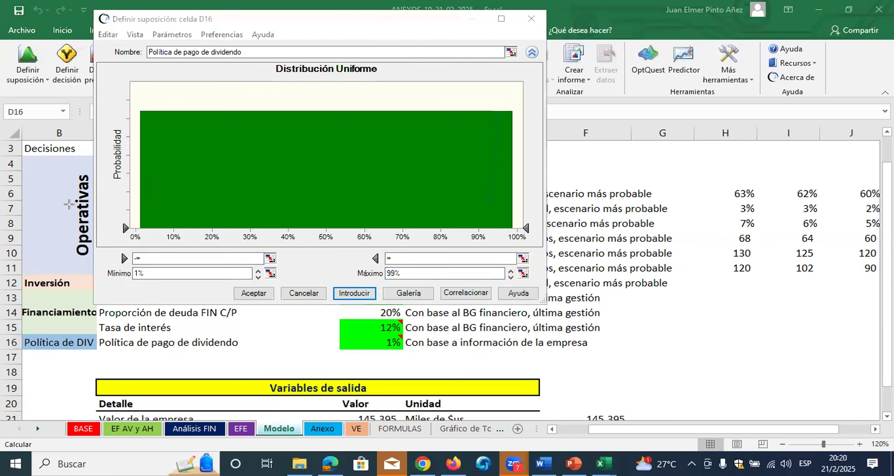
drag(498, 111, 499, 228)
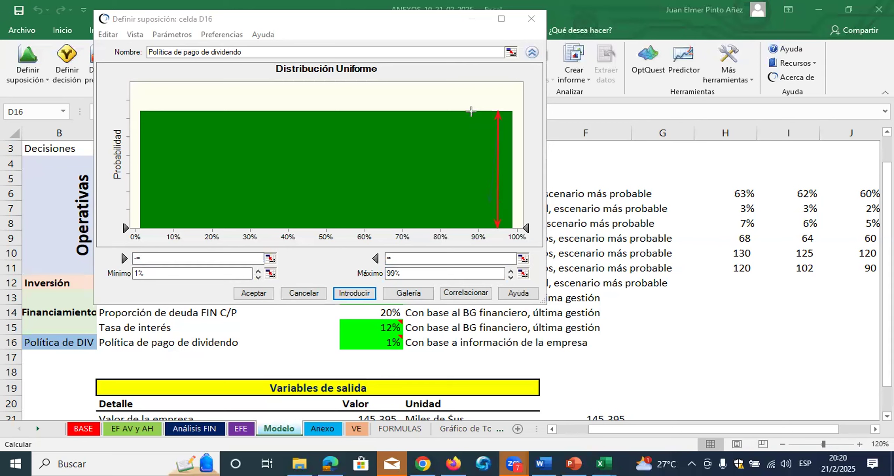
drag(469, 111, 475, 231)
mouse_move(173, 111)
mouse_down()
mouse_move(166, 222)
mouse_move(174, 229)
mouse_up()
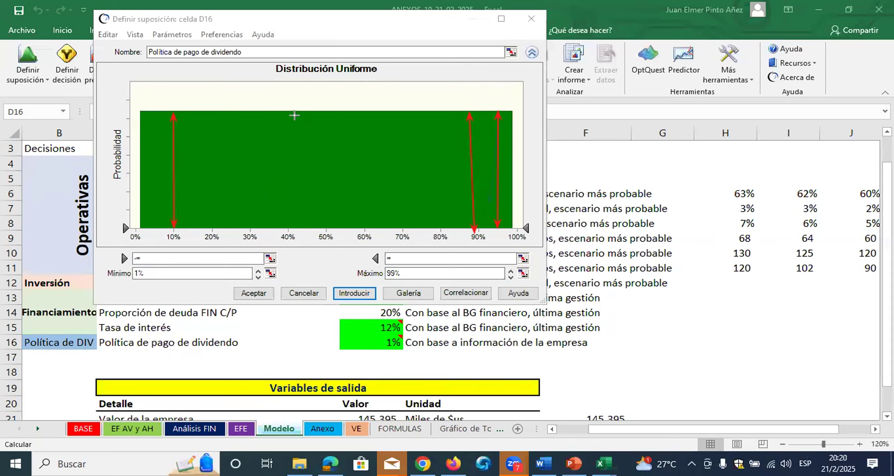
drag(295, 112, 289, 232)
click(76, 324)
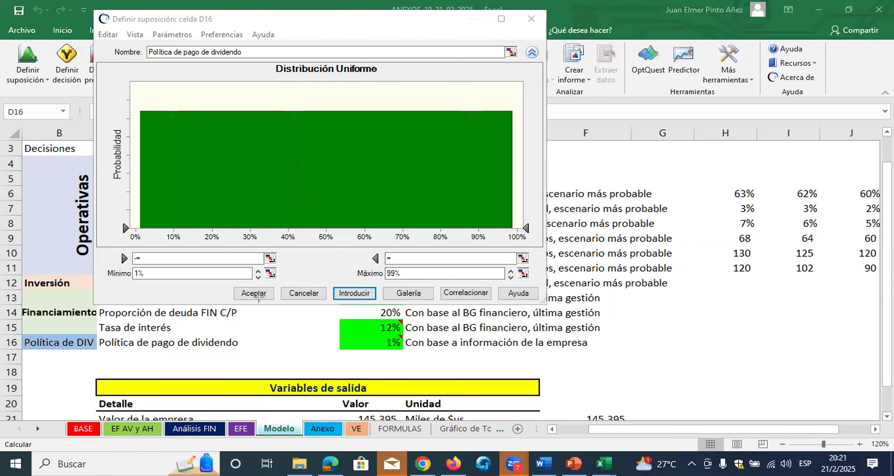
click(258, 294)
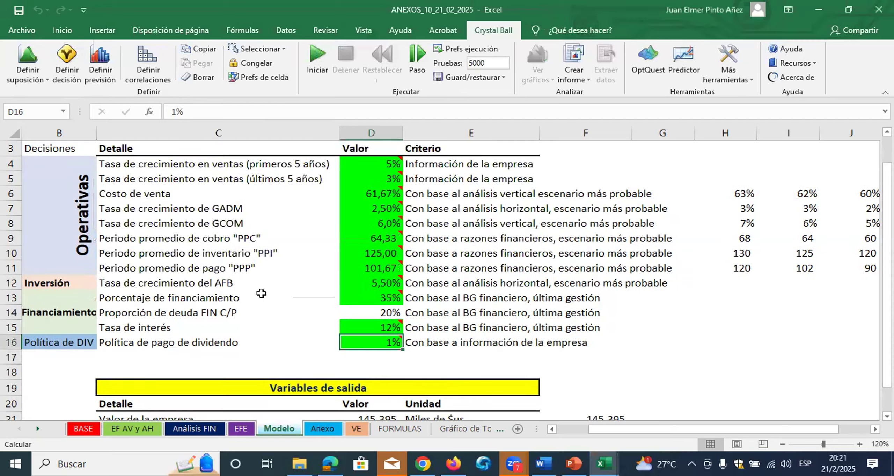
Review the input assumption cells in column D and the formula behind the company value output in D21
scroll(260, 295, down, 1)
scroll(264, 293, up, 1)
drag(375, 156, 377, 334)
scroll(410, 358, down, 1)
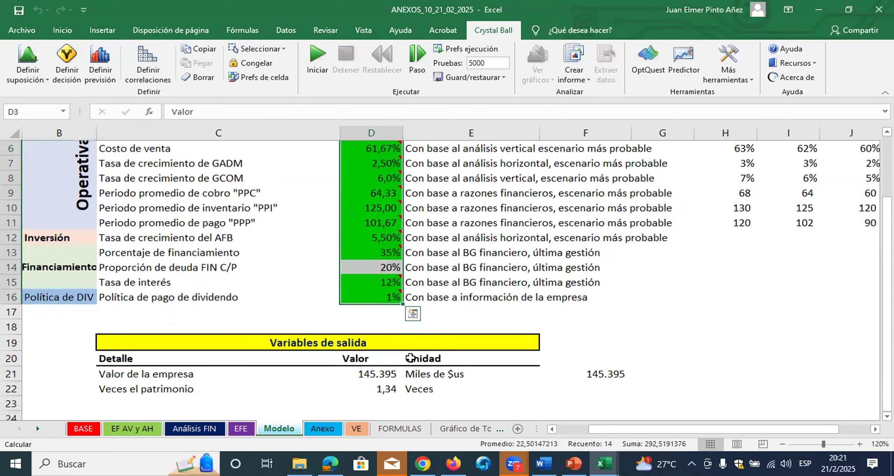
click(378, 371)
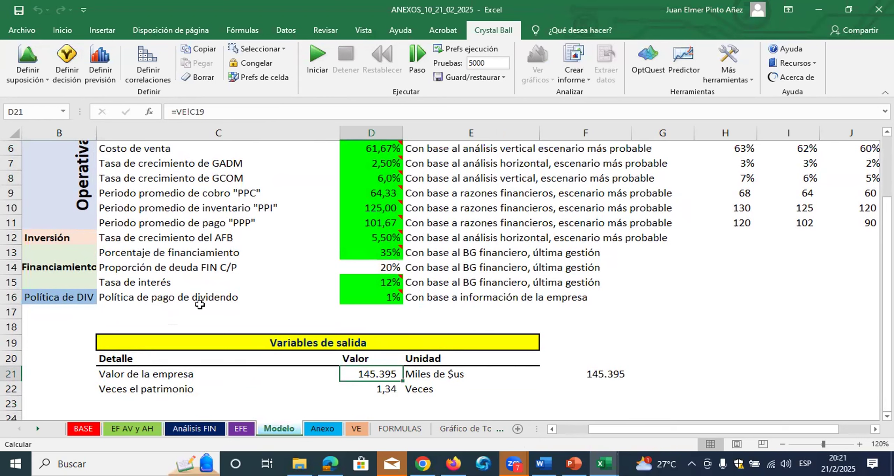
key(ctrl+2)
drag(345, 365, 409, 382)
mouse_move(86, 39)
mouse_down()
mouse_move(120, 111)
mouse_move(120, 93)
mouse_up()
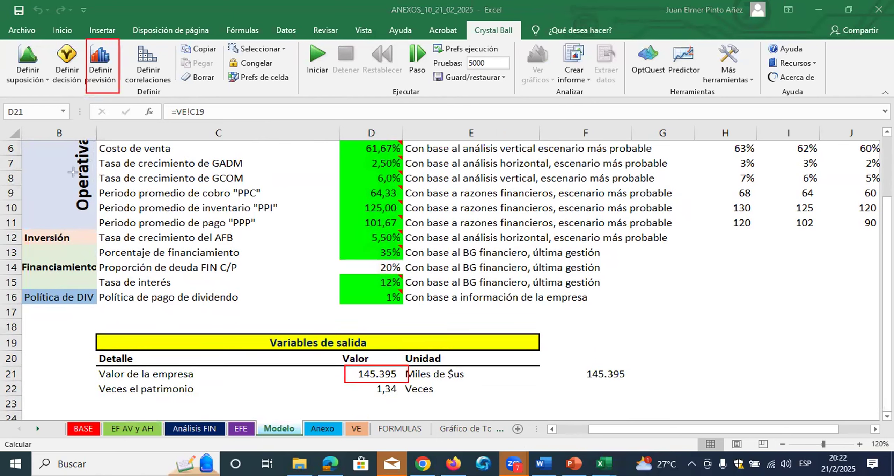
mouse_move(118, 88)
mouse_down()
mouse_move(313, 339)
mouse_move(352, 374)
mouse_up()
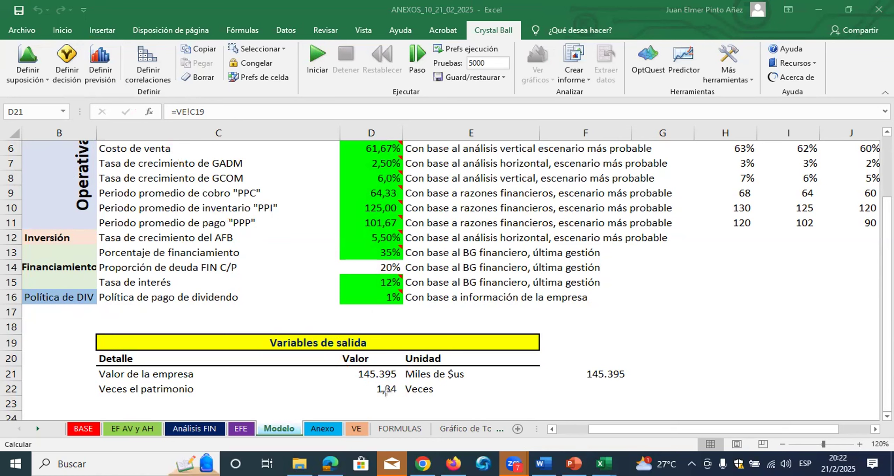
Define the company value in D21 as a forecast with the units "Miles de $us"
click(387, 373)
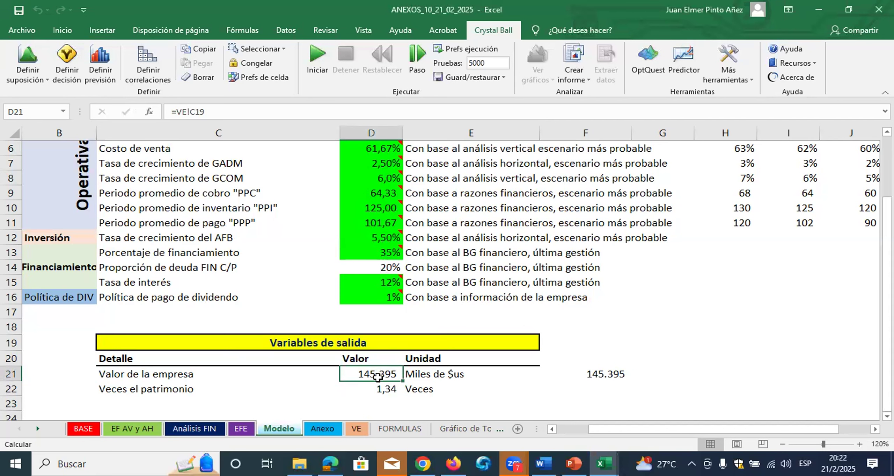
click(104, 59)
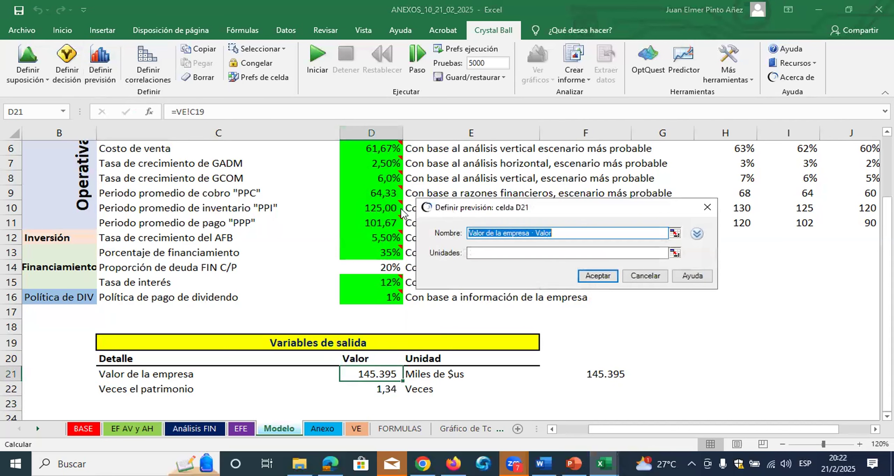
click(490, 253)
text(M)
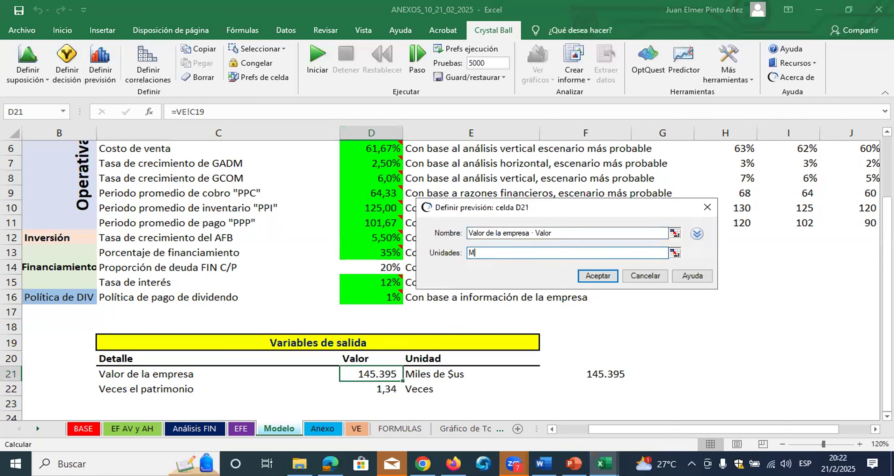
text(iles de $us)
click(597, 276)
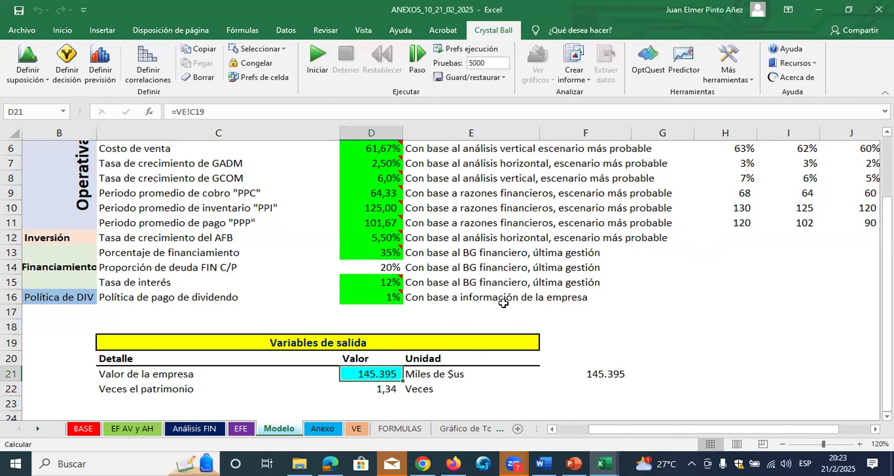
Examine the chart on the Gráfico de Tornado sheet, comparing Costo de venta with the growth-rate variables below it
click(449, 430)
scroll(379, 261, up, 4)
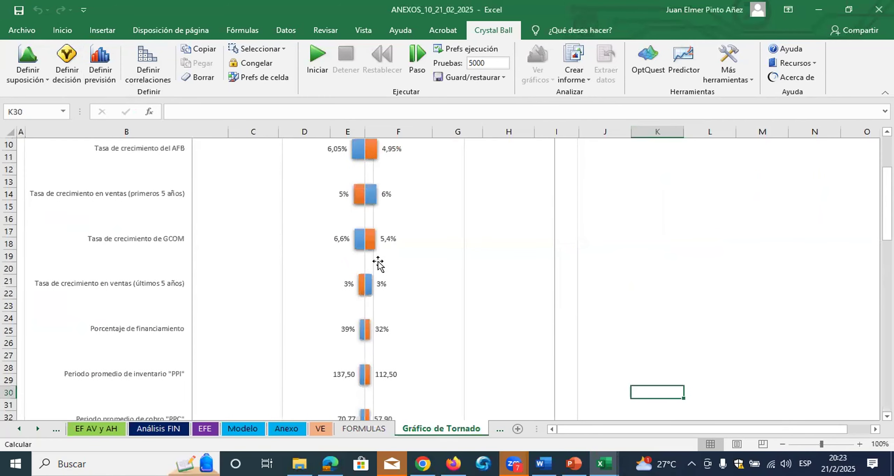
scroll(378, 263, up, 1)
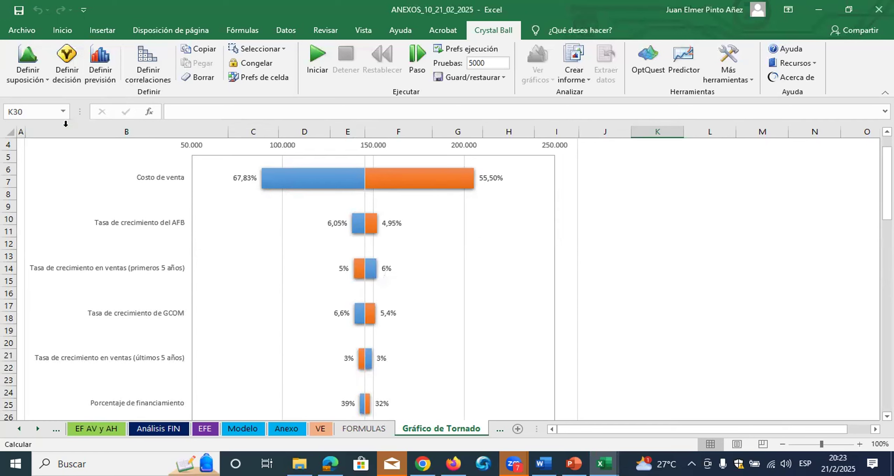
mouse_move(192, 171)
mouse_down()
mouse_move(129, 177)
mouse_move(204, 178)
mouse_up()
mouse_move(98, 206)
mouse_down()
mouse_move(175, 207)
mouse_move(98, 216)
mouse_up()
drag(91, 340, 89, 383)
mouse_move(175, 205)
mouse_down()
mouse_move(199, 269)
mouse_move(199, 373)
mouse_up()
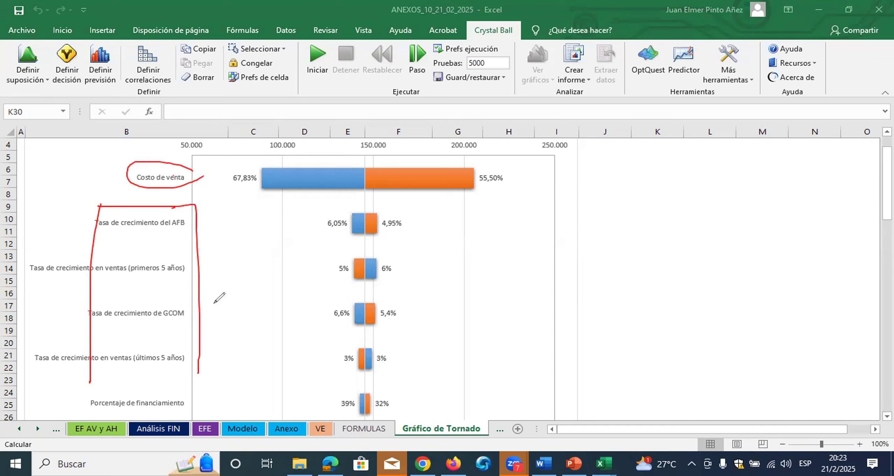
drag(130, 182, 184, 182)
drag(95, 202, 189, 202)
drag(90, 270, 89, 311)
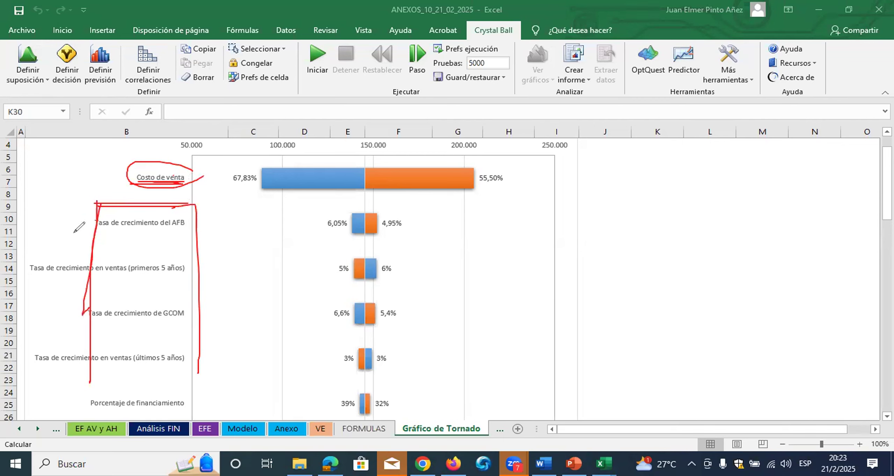
Examine the Tasa de crecimiento del AFB bar on the tornado chart against Costo de venta and the sales and GCOM growth rates
mouse_move(187, 211)
mouse_down()
mouse_move(94, 213)
mouse_move(115, 232)
mouse_move(164, 233)
mouse_move(189, 220)
mouse_move(182, 212)
mouse_up()
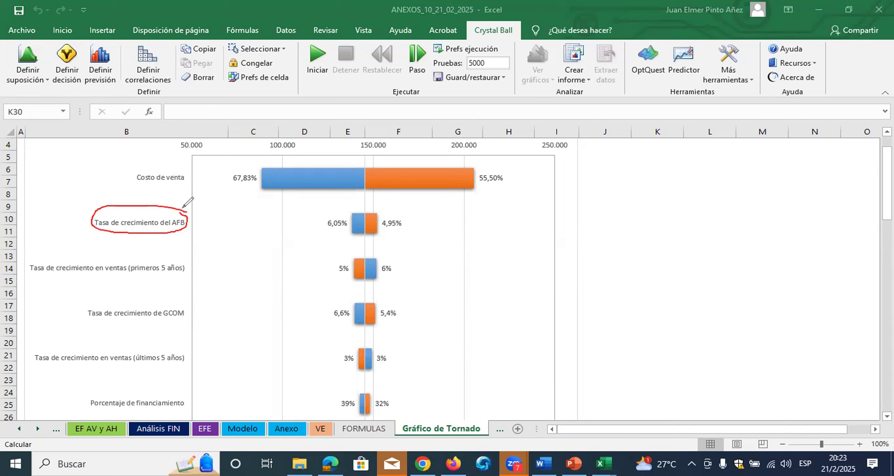
drag(185, 211, 187, 207)
mouse_move(128, 181)
mouse_down()
mouse_move(160, 192)
mouse_move(190, 156)
mouse_up()
click(114, 174)
drag(123, 148, 114, 174)
drag(77, 254, 150, 255)
drag(79, 264, 77, 349)
mouse_move(136, 251)
mouse_down()
mouse_move(182, 250)
mouse_move(196, 370)
mouse_move(189, 383)
mouse_up()
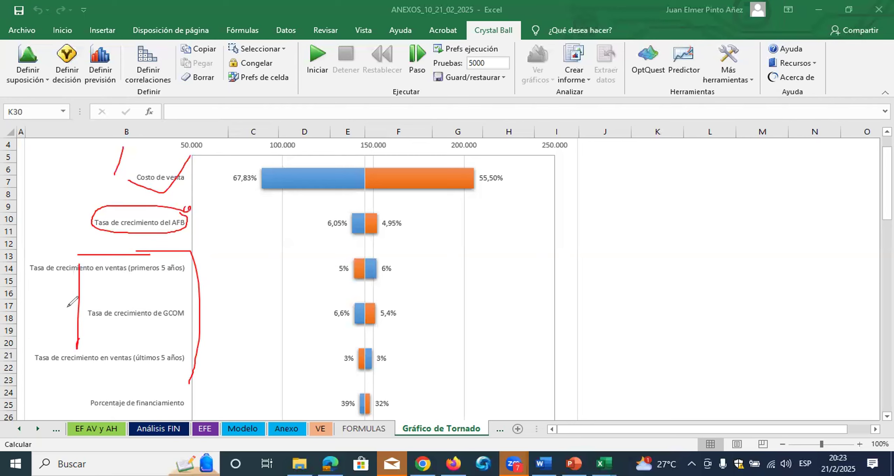
key(e)
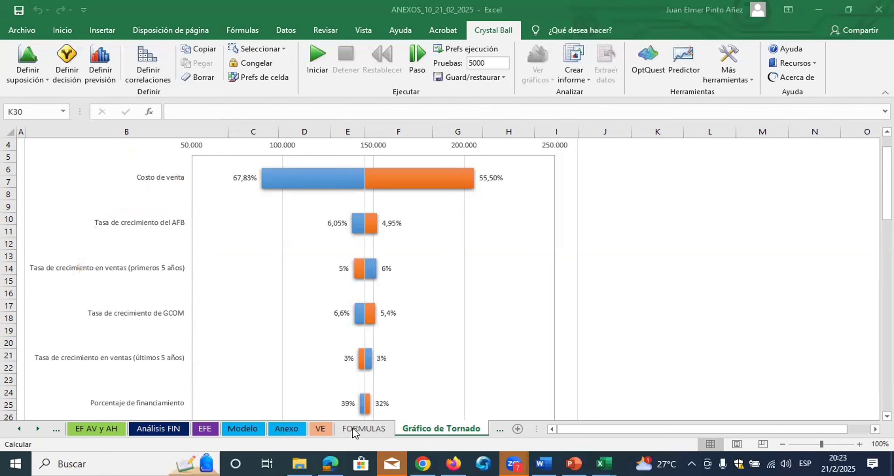
Return to the Modelo sheet and review the input values in D4:D17 together with the output variables below them
click(250, 429)
scroll(305, 354, up, 1)
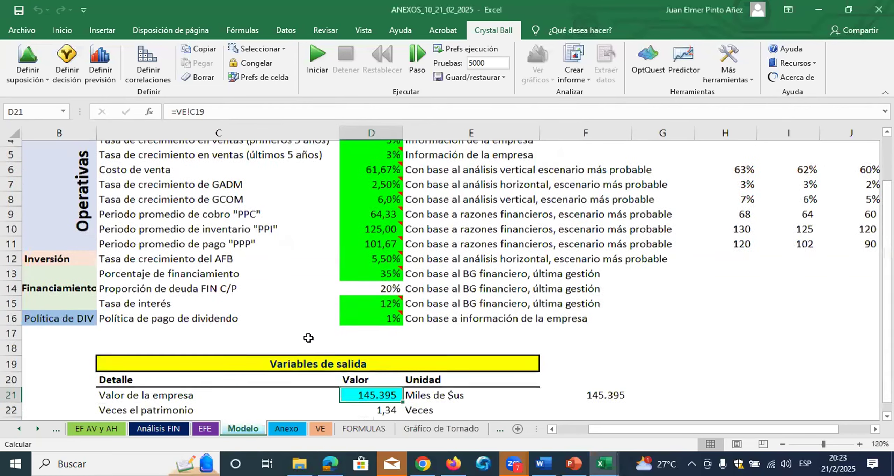
drag(367, 164, 387, 351)
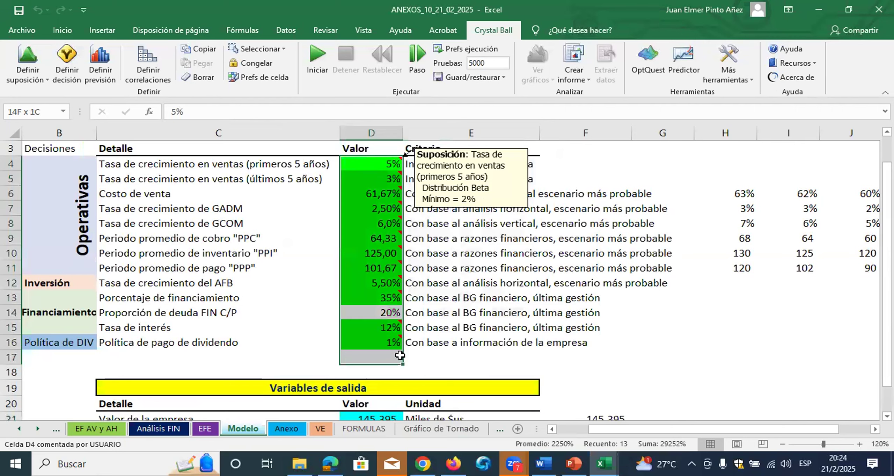
click(783, 443)
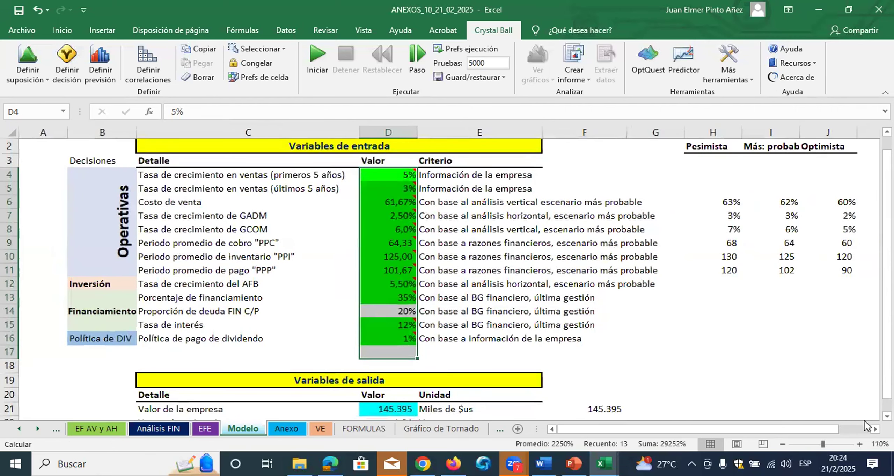
click(888, 416)
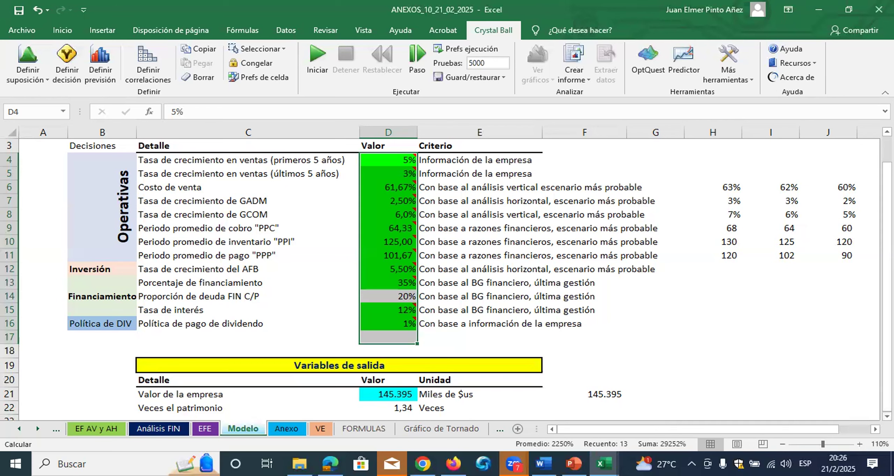
Run single simulation trials one at a time, watching how the inputs in D4:D16 and the company value in D21 change
click(405, 394)
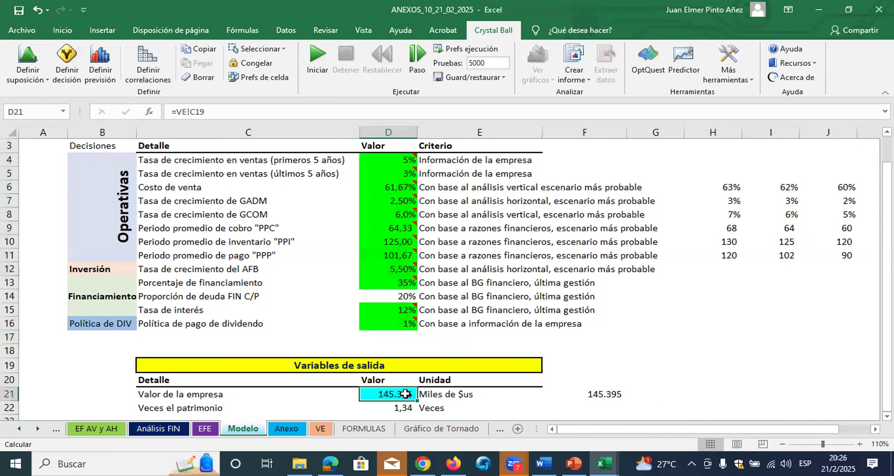
click(488, 21)
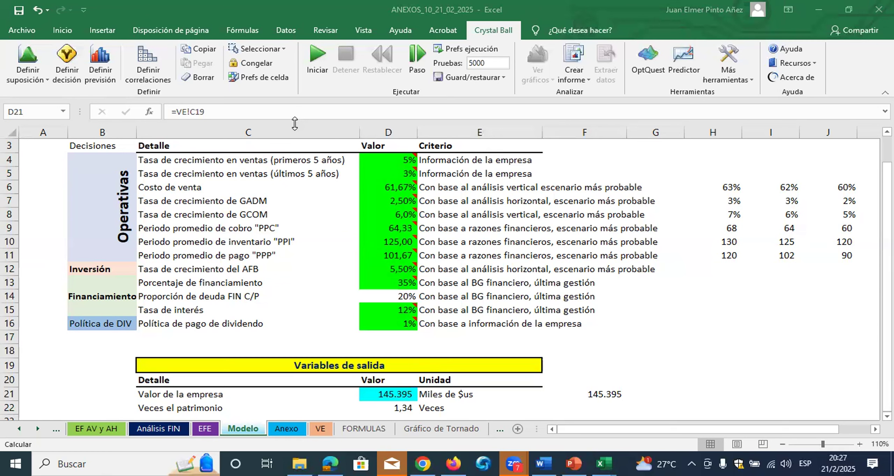
drag(384, 161, 387, 324)
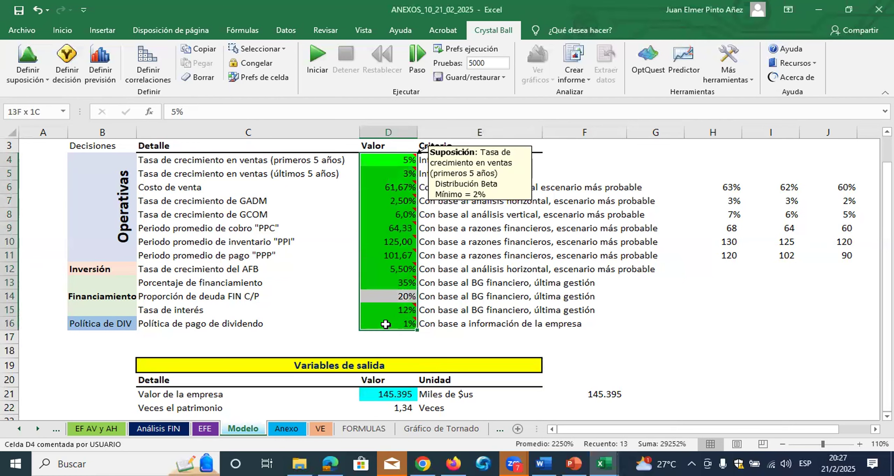
click(422, 68)
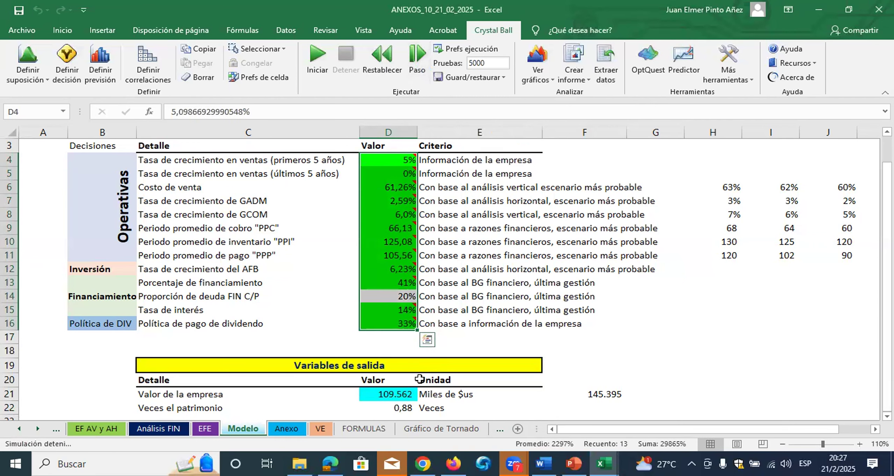
click(400, 396)
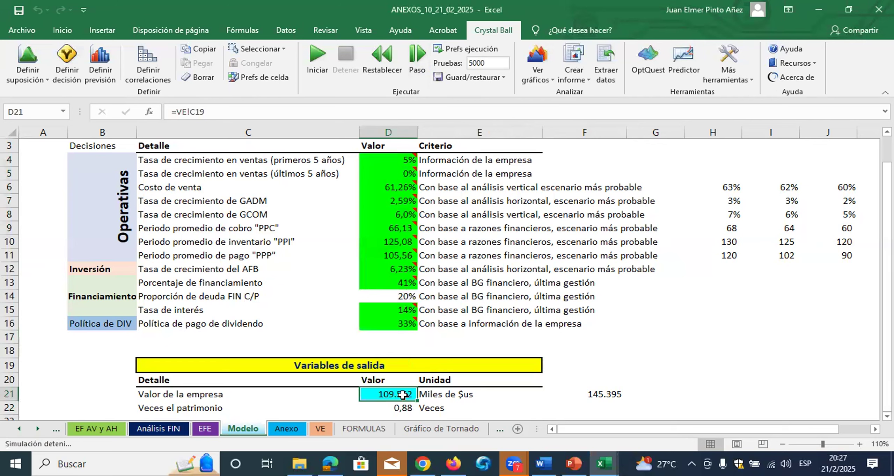
click(419, 70)
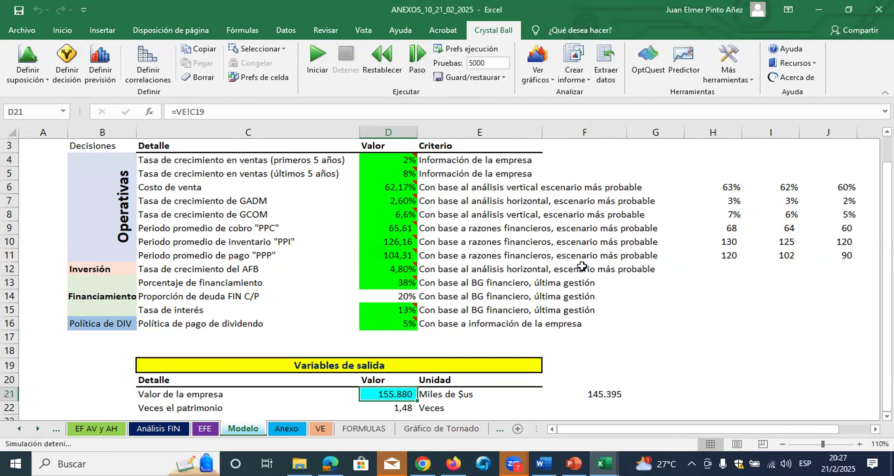
click(419, 66)
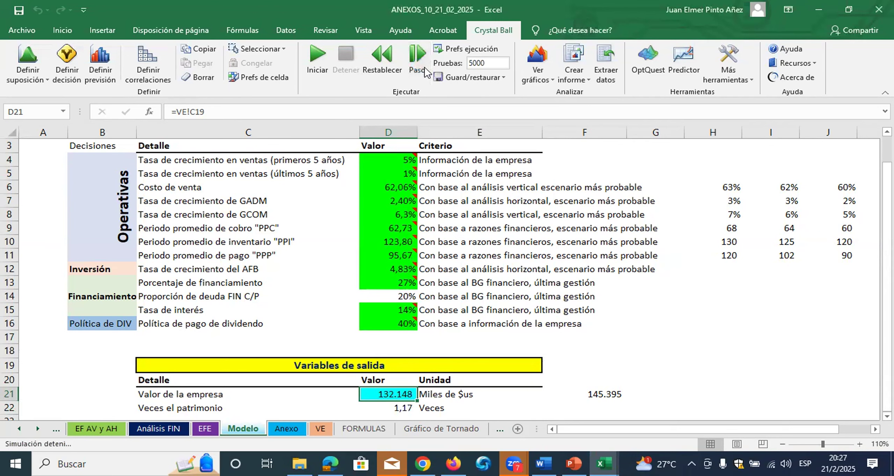
click(417, 58)
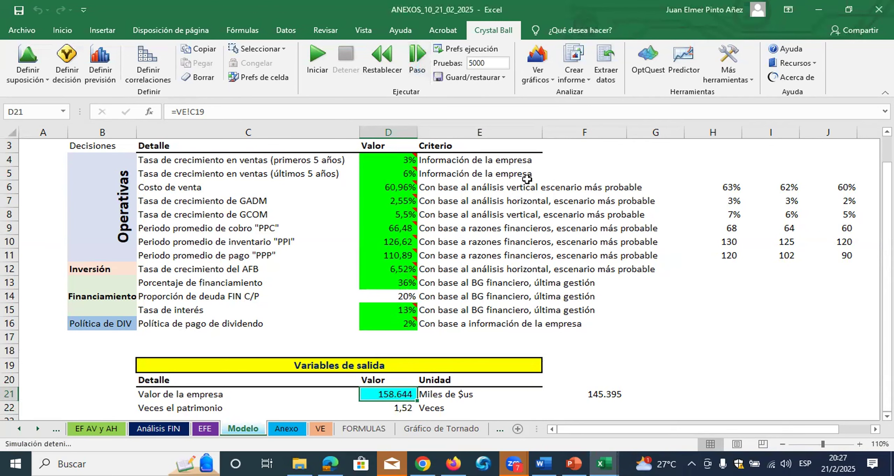
click(421, 60)
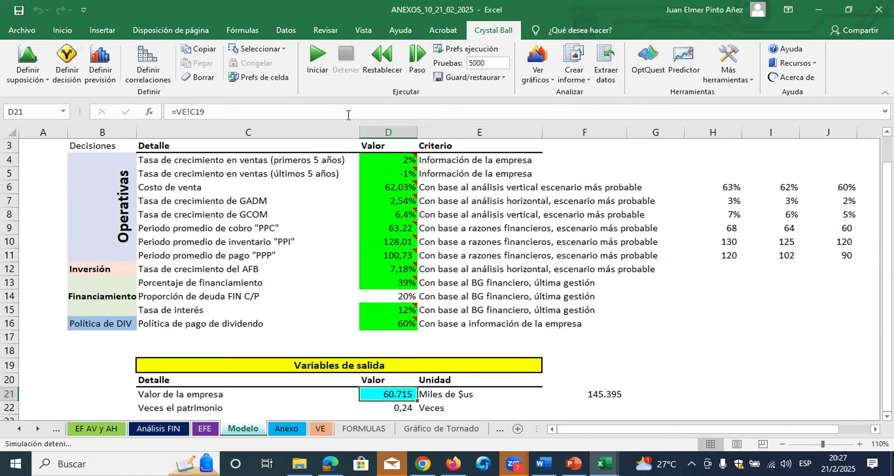
Run the full simulation of the company value and minimize the control panel and forecast chart
click(327, 71)
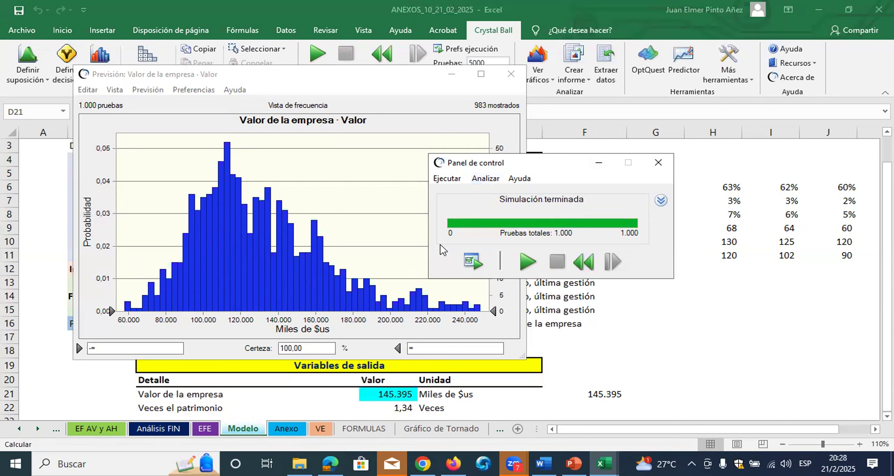
click(597, 167)
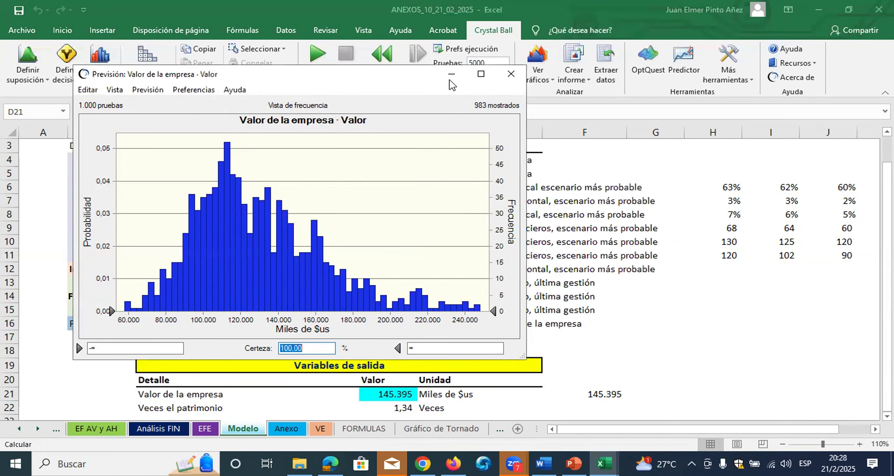
click(452, 74)
Confirm 5000 trials in the run preferences and rerun the simulation from a reset state
click(482, 52)
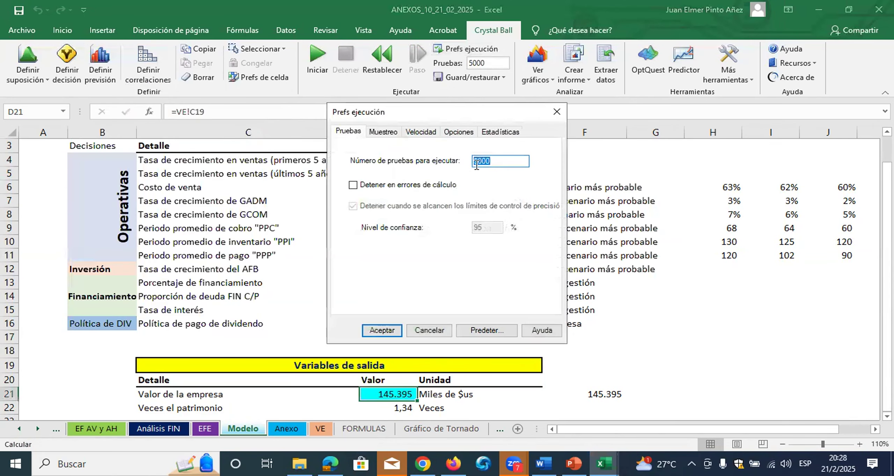
click(495, 163)
click(379, 330)
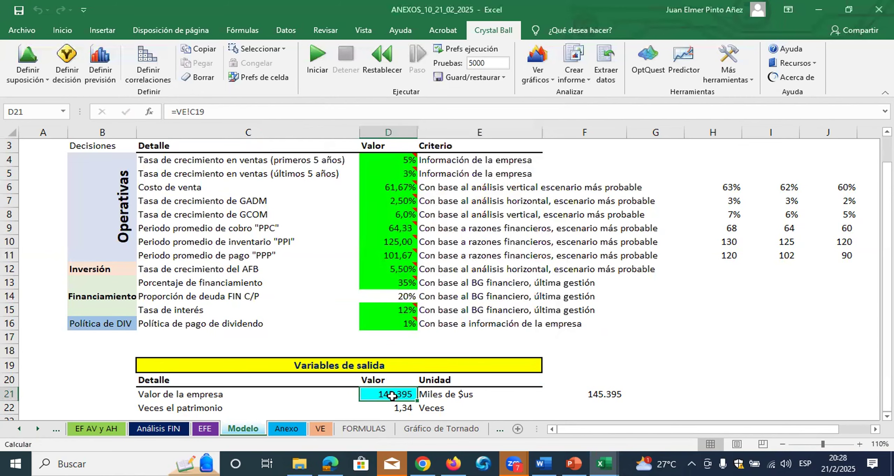
click(383, 74)
click(455, 253)
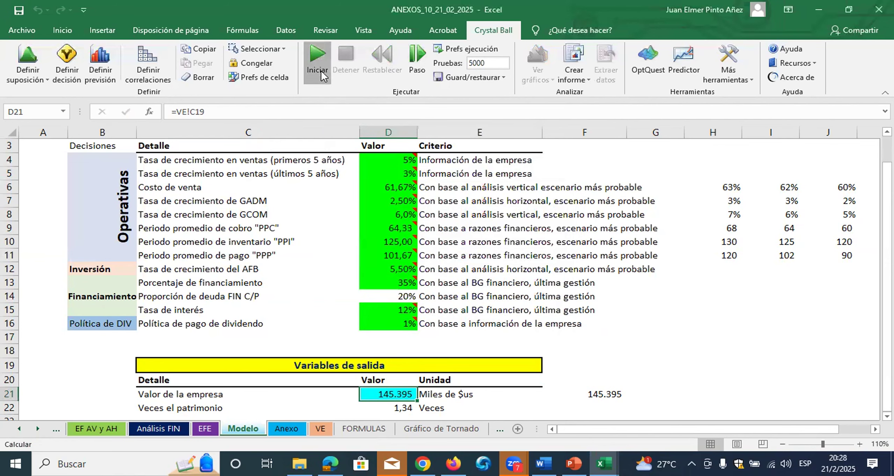
click(321, 70)
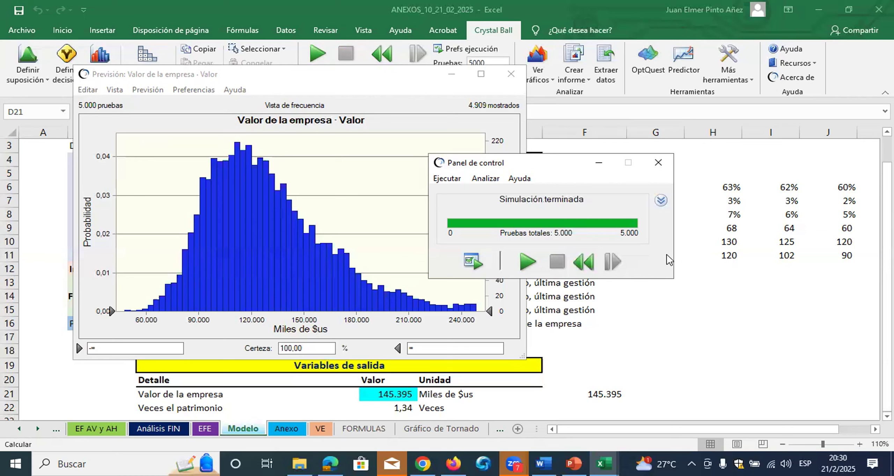
Open the sensitivity chart from the company value forecast and move it clear of the histogram
click(144, 97)
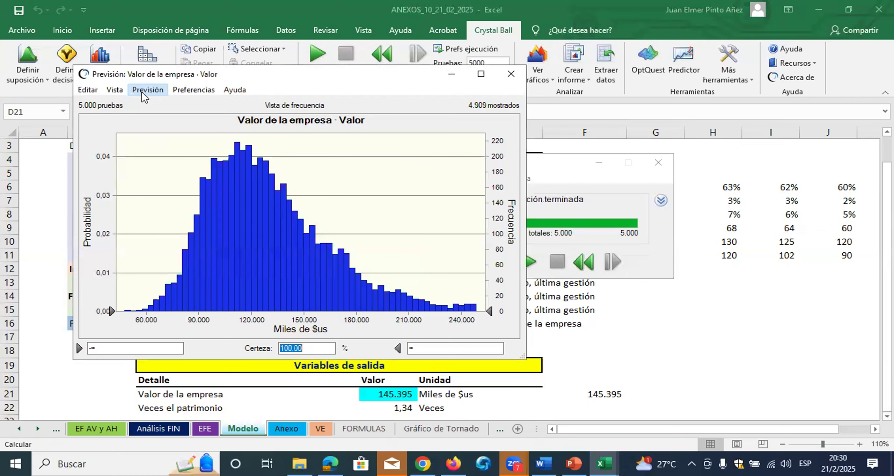
click(147, 90)
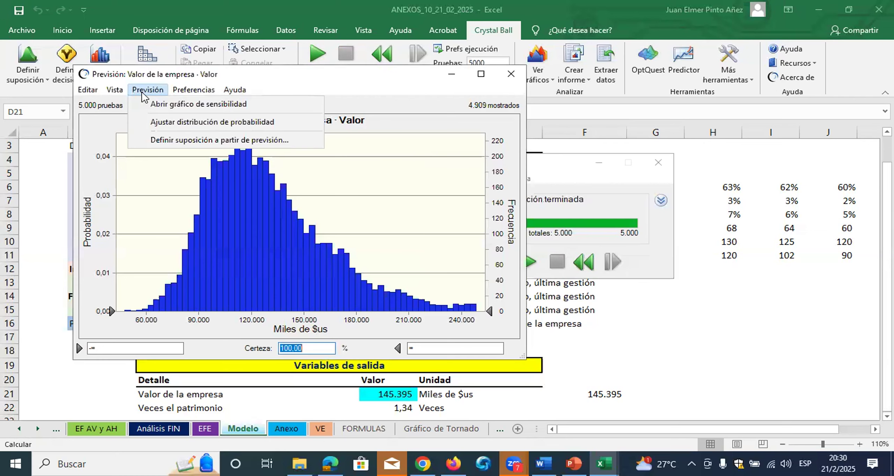
click(158, 103)
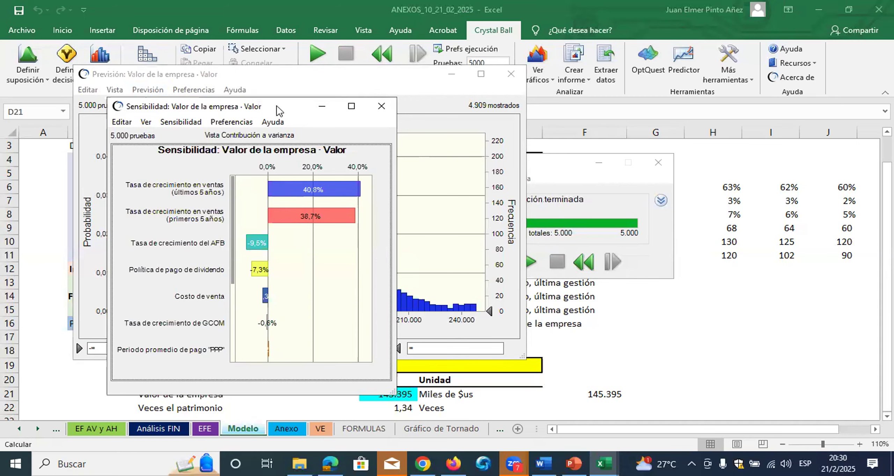
drag(278, 110, 481, 62)
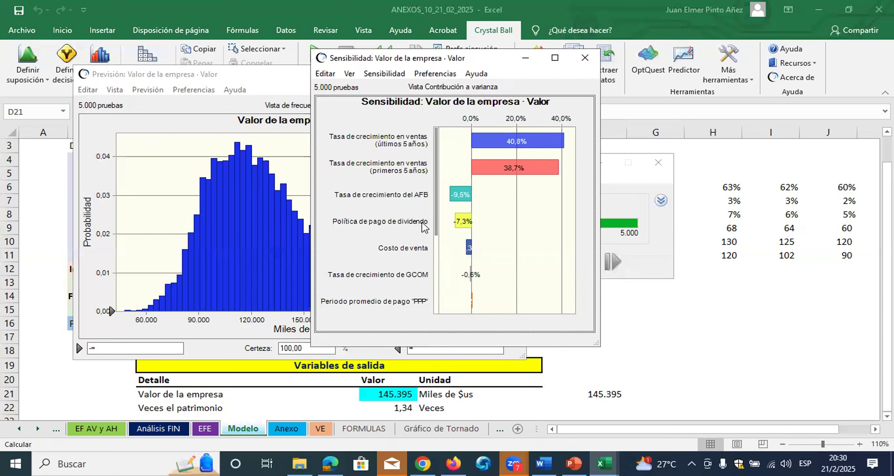
Examine each input's contribution to variance in the sensitivity chart, comparing the sales growth rates with the AFB growth rate and Costo de venta
scroll(454, 236, down, 2)
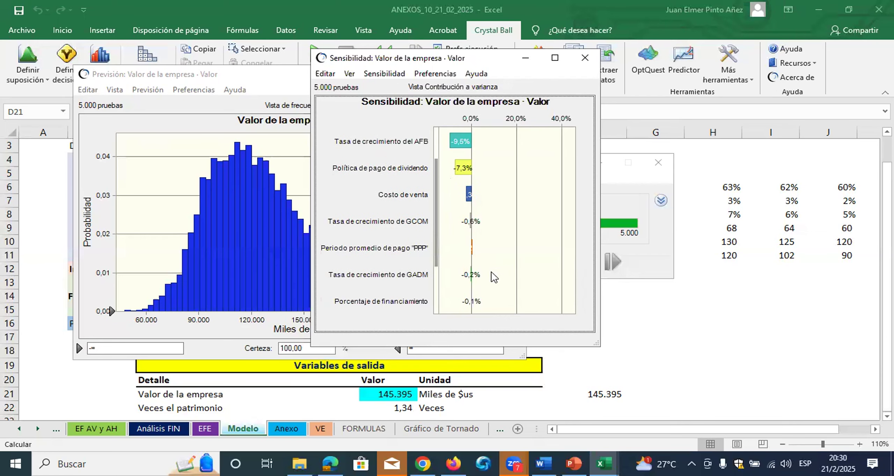
scroll(494, 276, down, 3)
scroll(496, 285, up, 4)
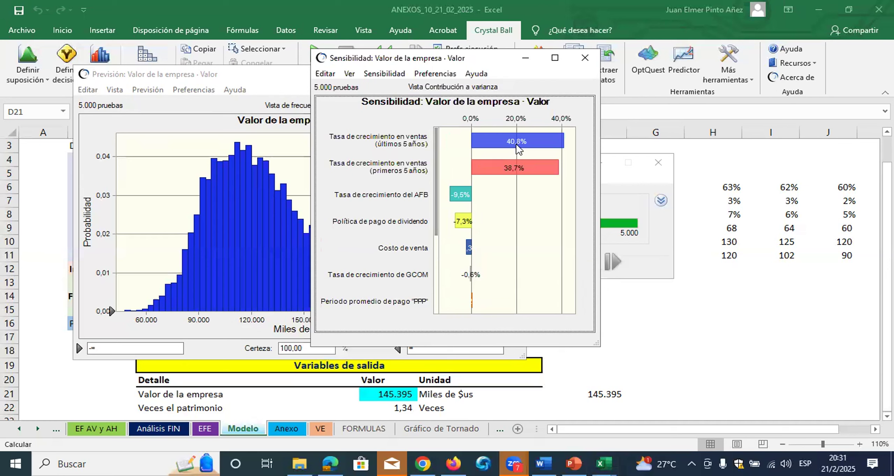
mouse_move(522, 143)
mouse_move(392, 146)
mouse_move(528, 173)
mouse_move(415, 206)
mouse_move(466, 248)
click(531, 167)
Minimize the sensitivity chart, the forecast chart and the simulation control panel
click(526, 57)
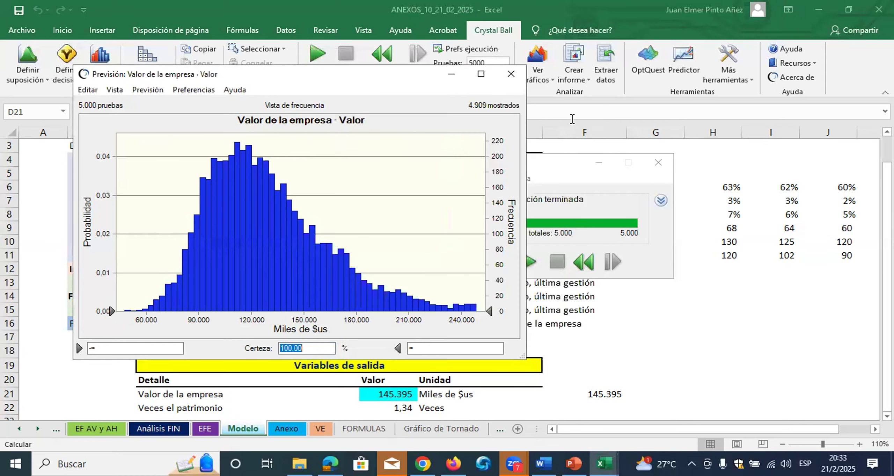
click(452, 74)
click(599, 163)
Reset the simulation and review the Beta assumption of D4 and its cell note, leaving the definition unchanged
click(405, 158)
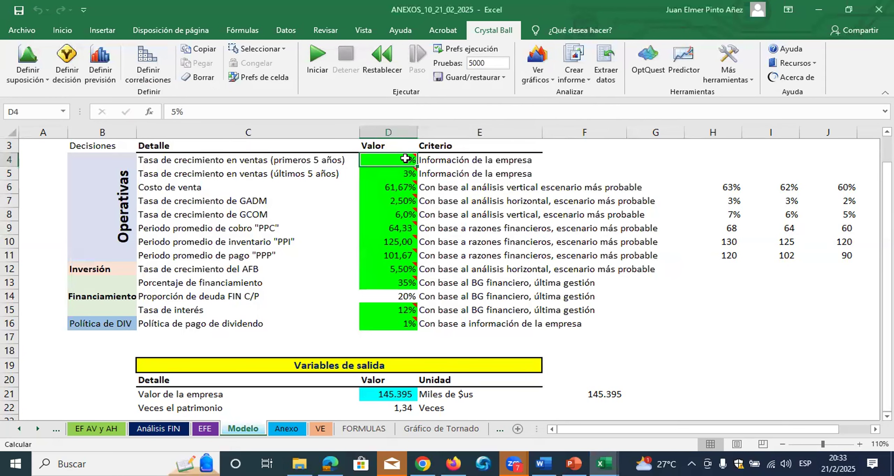
click(25, 53)
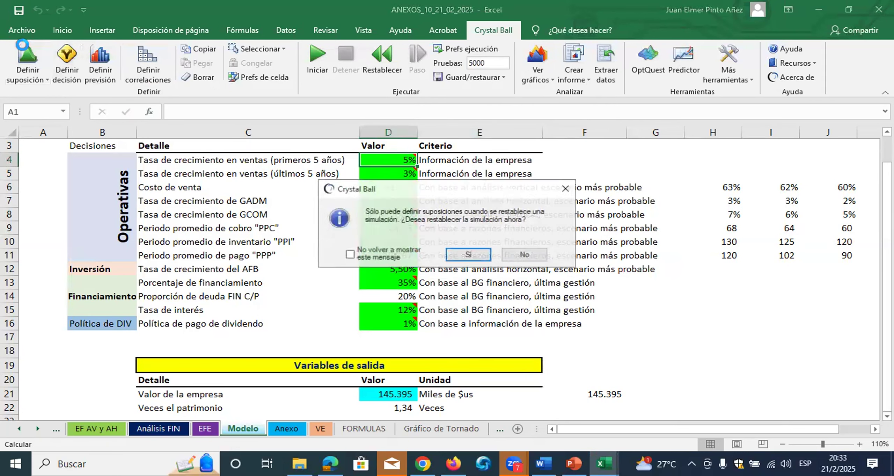
click(459, 253)
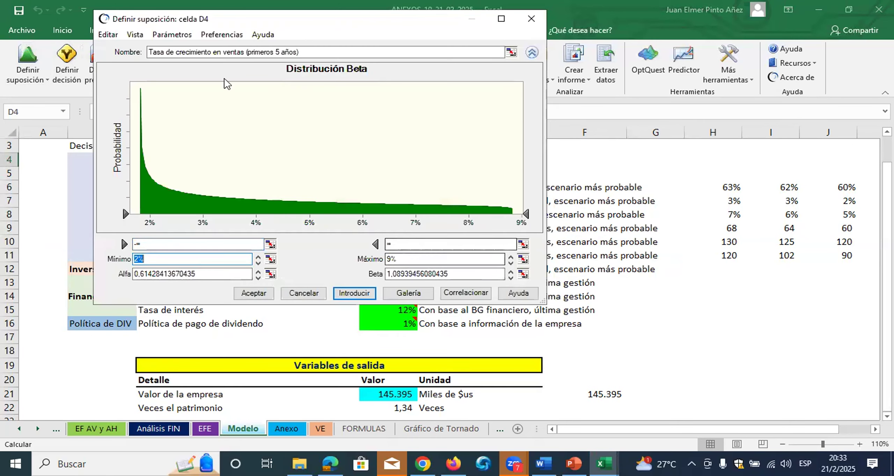
click(108, 34)
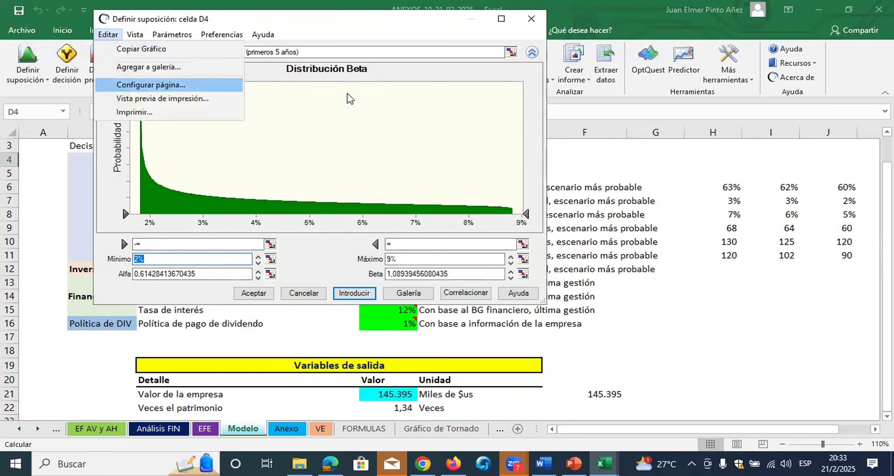
click(532, 18)
click(531, 18)
click(405, 164)
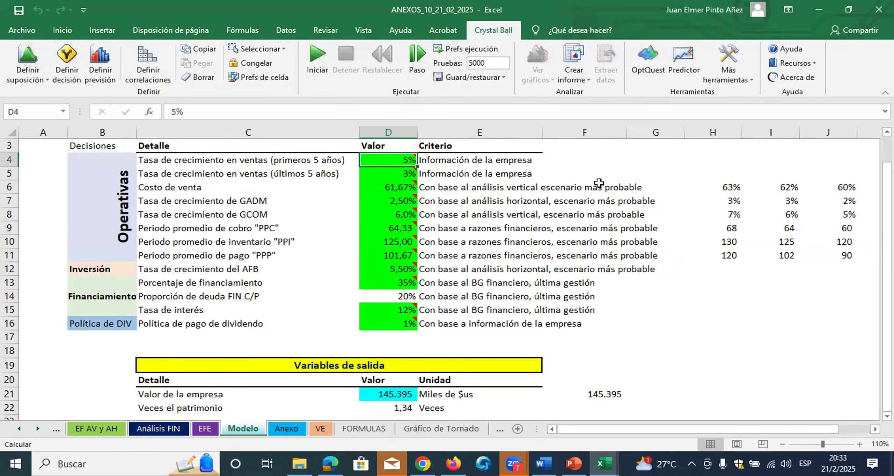
mouse_move(395, 163)
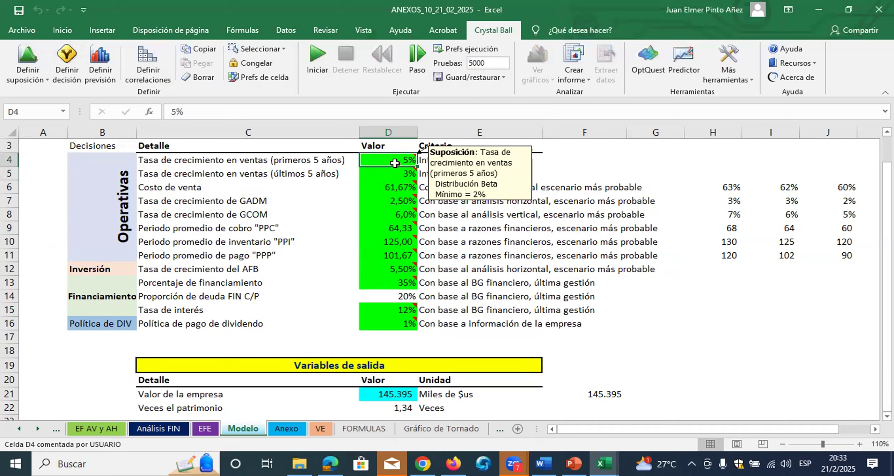
click(399, 173)
click(400, 160)
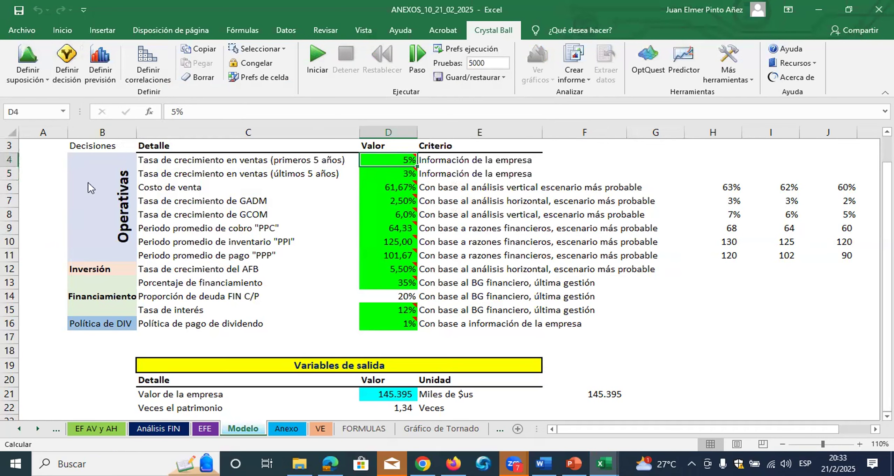
Annotate the screen with red boxes around D4:D5 and the Borrar command and an arrow linking them, and clear the markings
key(alt+shift+t)
drag(363, 154, 416, 182)
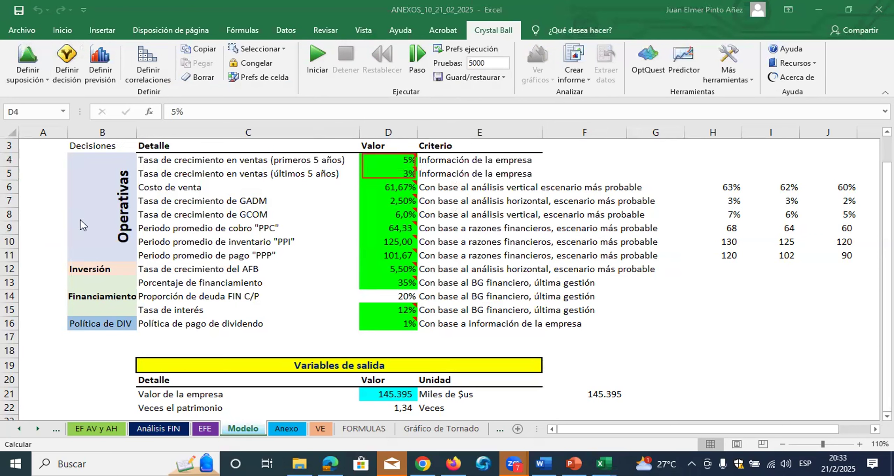
drag(370, 169, 212, 87)
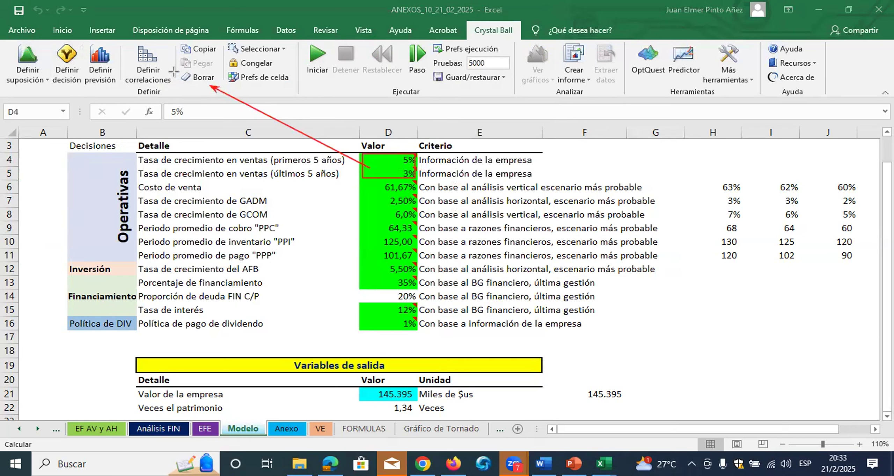
drag(173, 71, 233, 88)
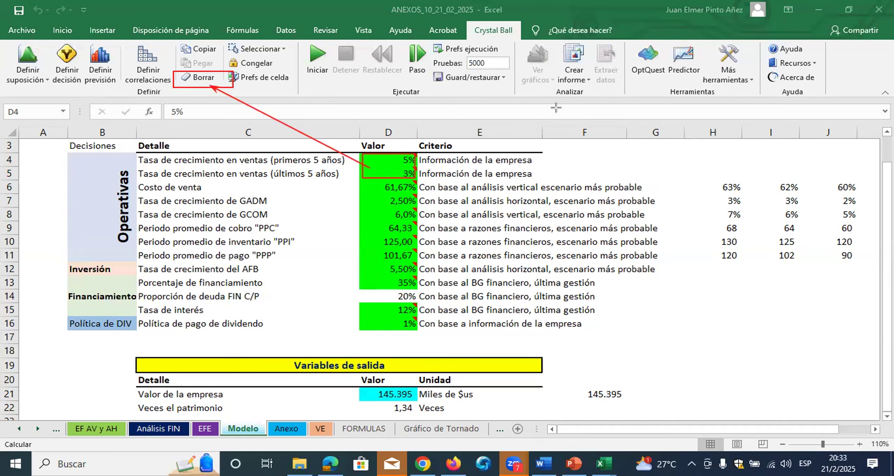
mouse_move(11, 26)
mouse_down()
mouse_move(353, 91)
mouse_move(855, 92)
mouse_up()
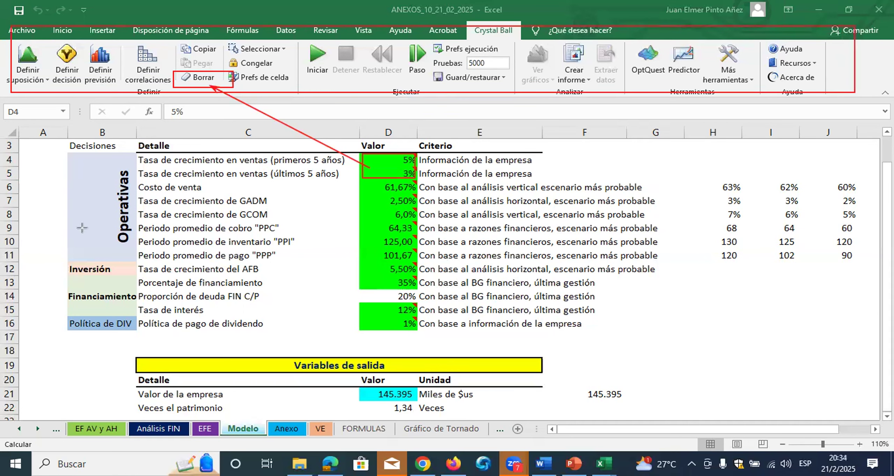
key(Escape)
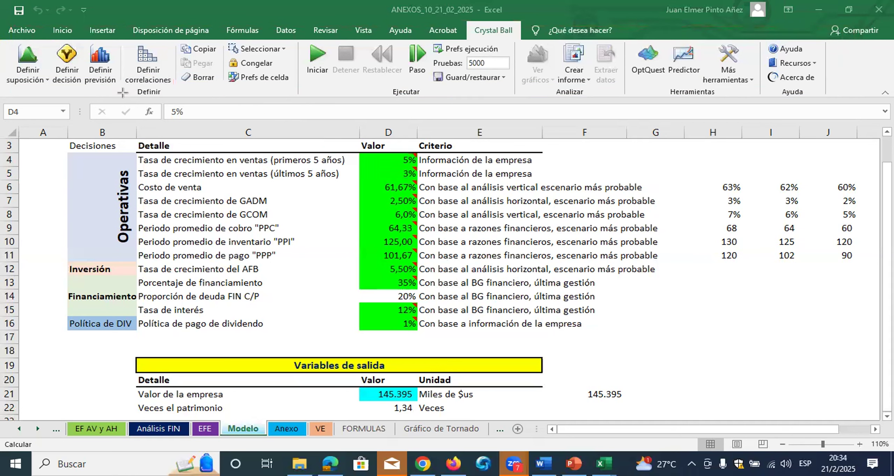
Clear the Crystal Ball assumptions from the two sales growth rate cells D4:D5
drag(385, 164, 384, 173)
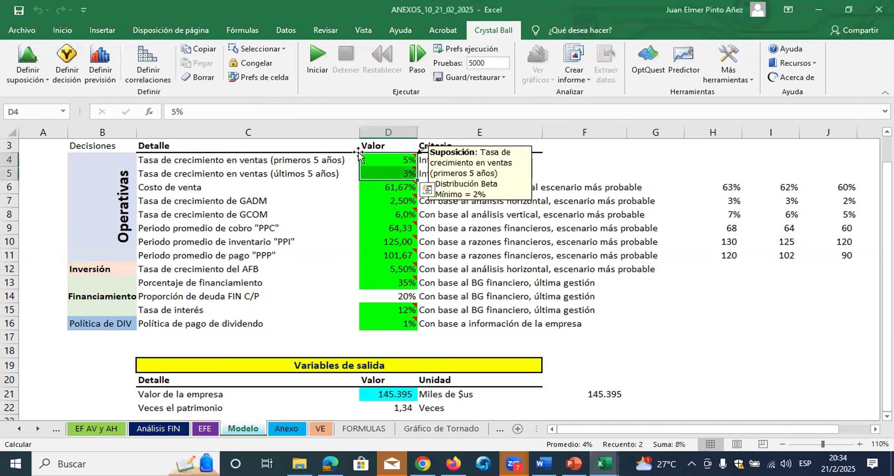
click(200, 78)
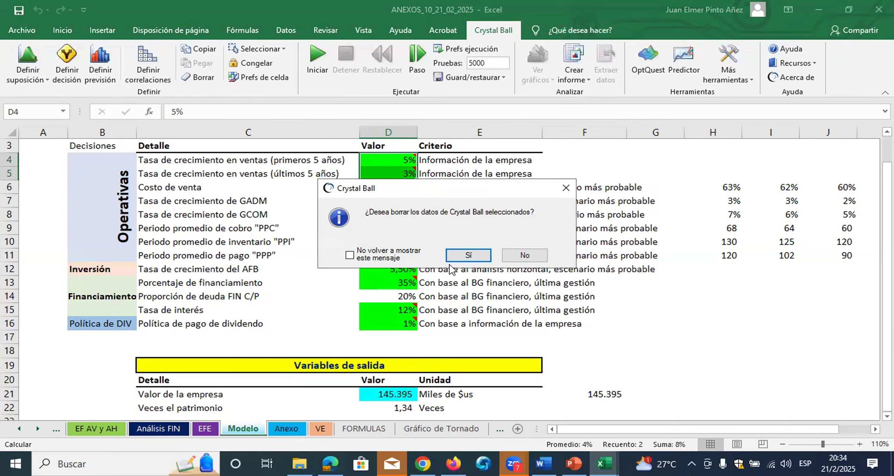
click(486, 258)
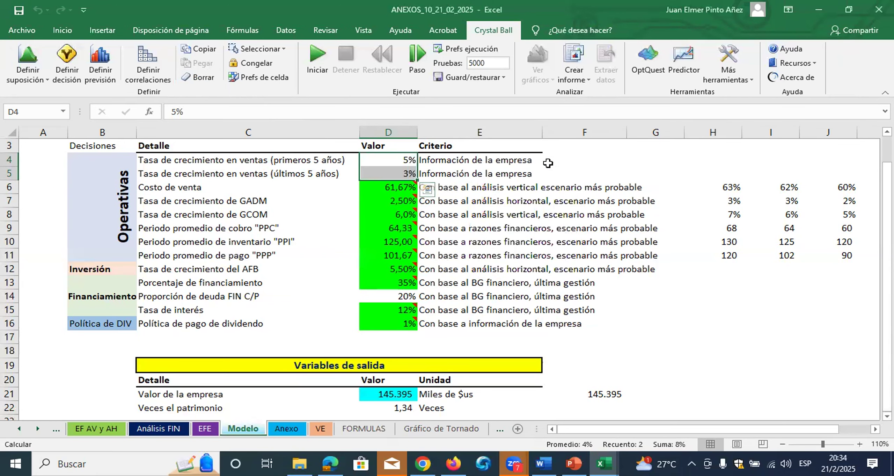
click(615, 160)
Define D4 as a Normal distribution assumption with a 5% mean and a 2% standard deviation
drag(409, 160, 408, 170)
click(401, 162)
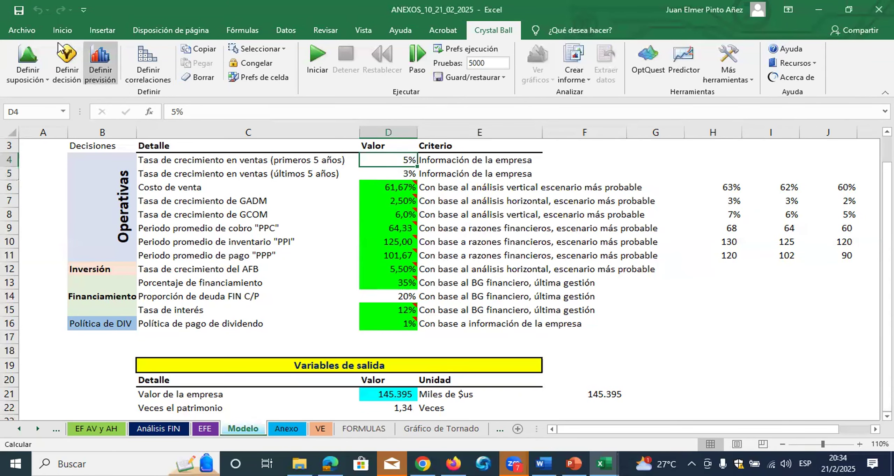
click(28, 56)
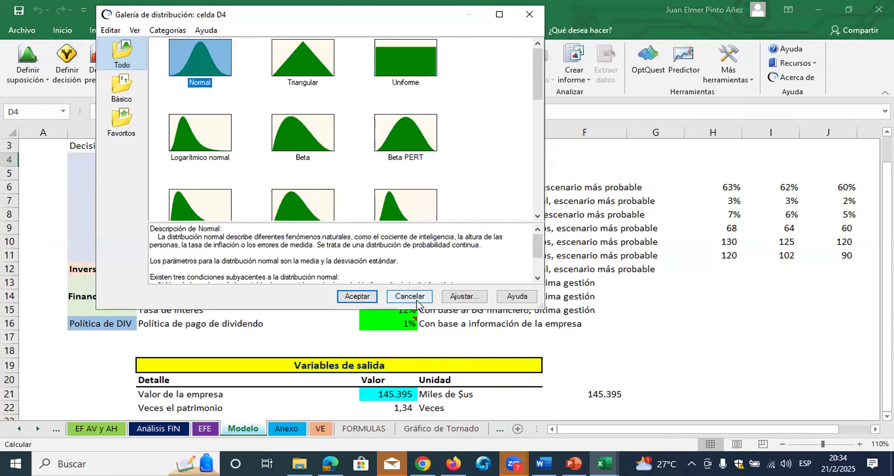
click(356, 295)
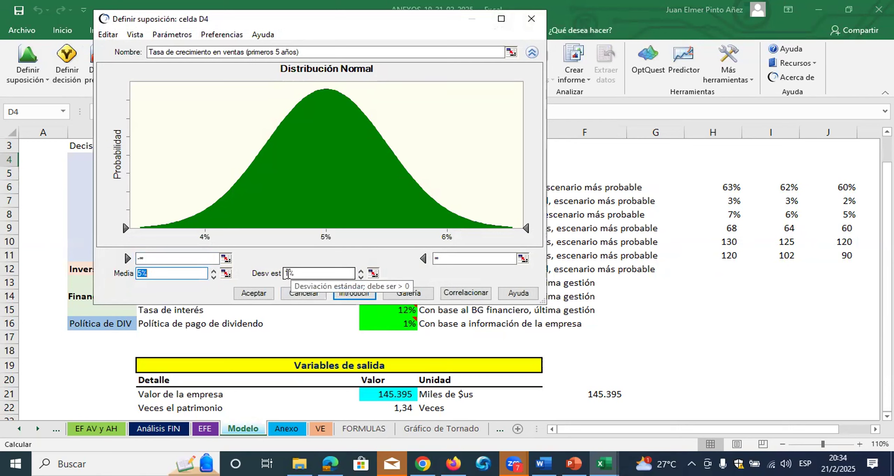
click(288, 274)
double_click(287, 274)
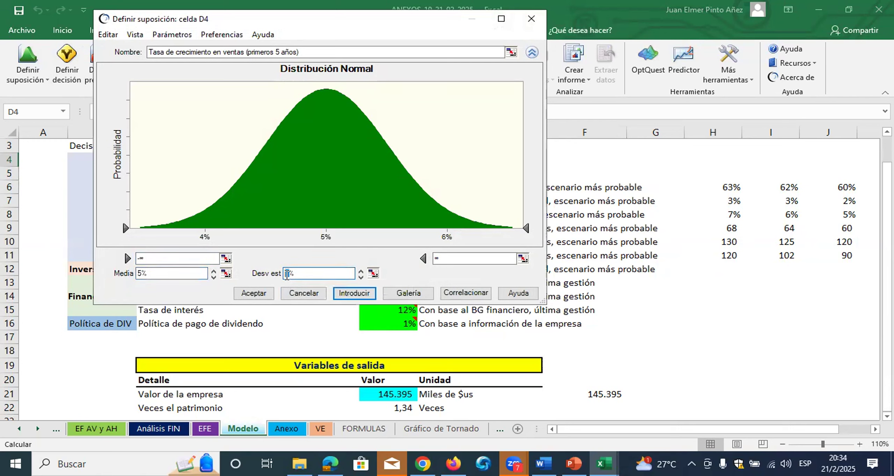
click(288, 275)
key(BackSpace)
text(2)
key(Return)
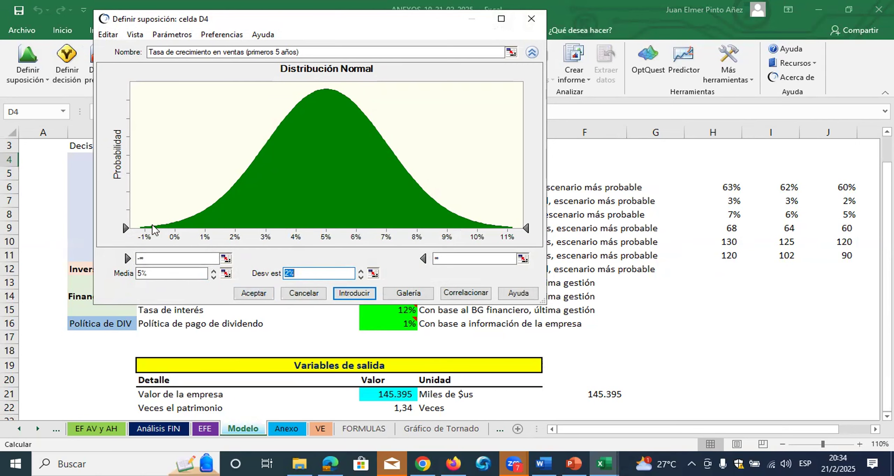
click(246, 296)
Define D5 as a Normal distribution assumption with a 3% mean and a 1% standard deviation
click(395, 172)
click(27, 56)
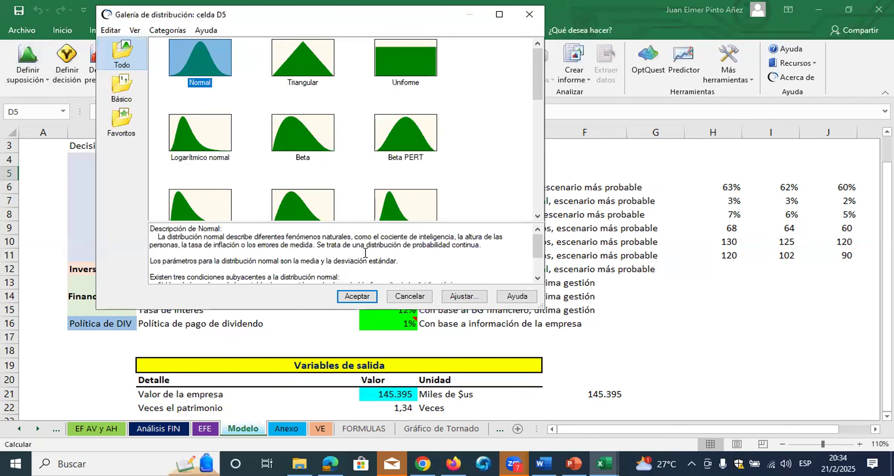
click(363, 295)
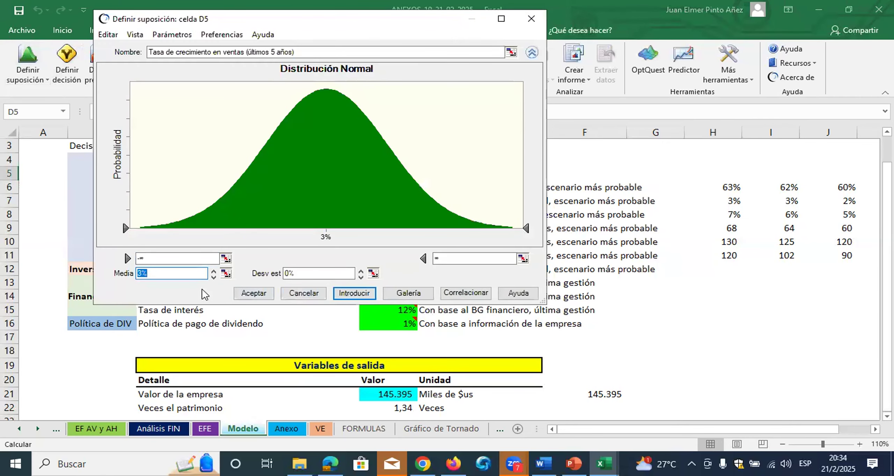
click(288, 273)
text(1)
click(260, 295)
click(329, 281)
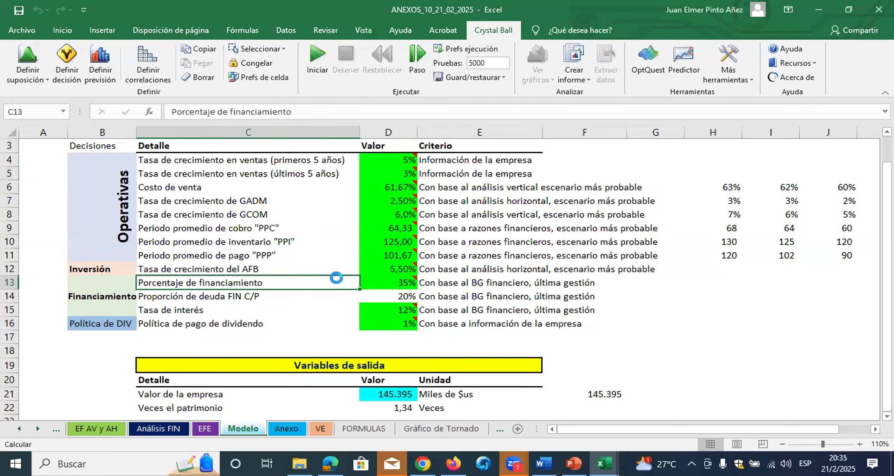
Run the 5000-trial simulation, open the company value's sensitivity chart to compare the inputs' contributions, and return to the worksheet
click(318, 67)
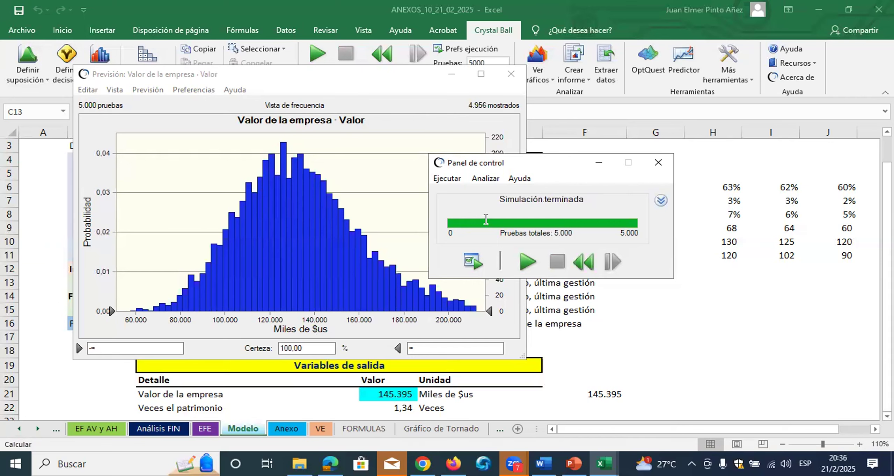
click(144, 91)
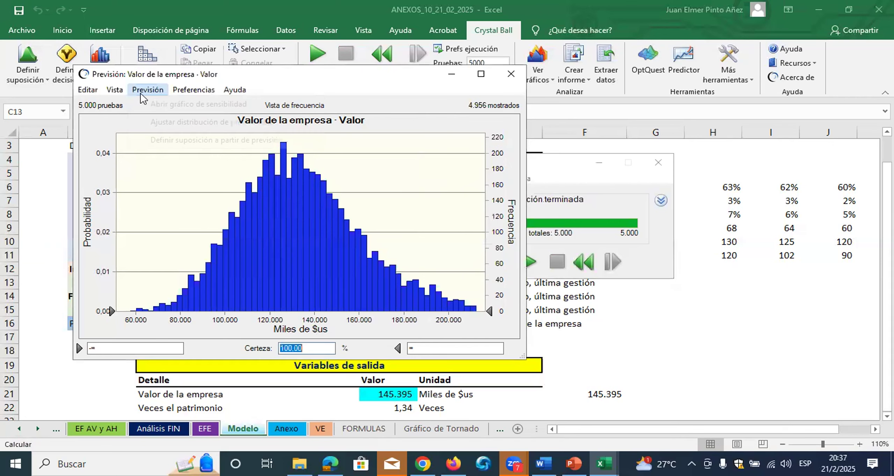
click(164, 105)
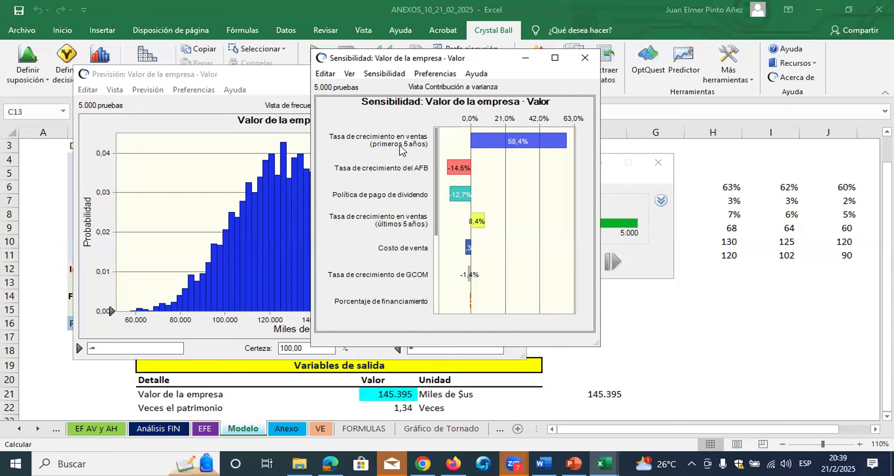
click(727, 263)
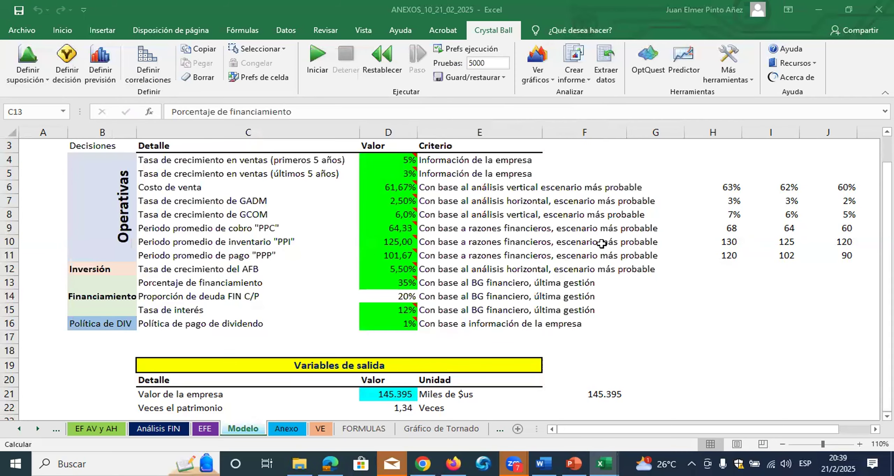
Reset the simulation, reopen D4's Normal assumption and try a standard deviation of 0.5%
click(407, 162)
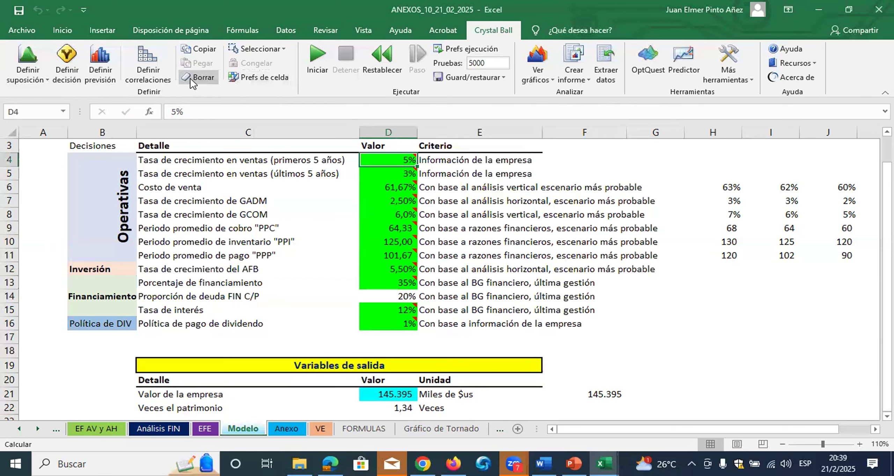
click(28, 60)
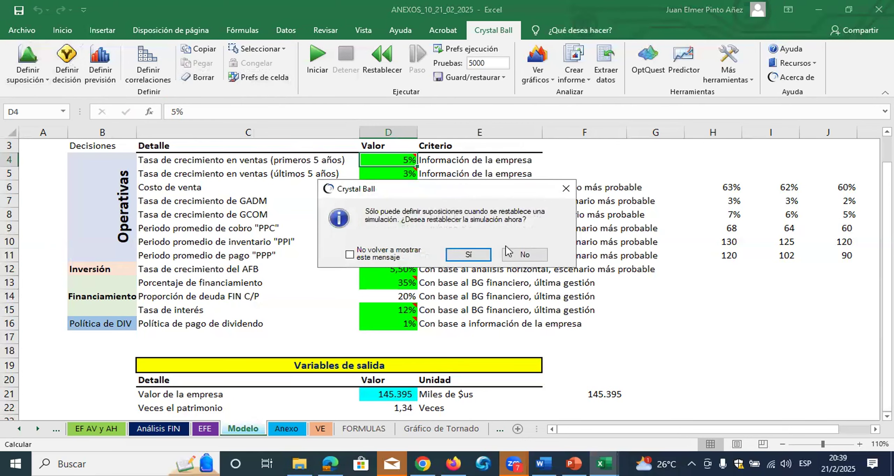
click(488, 248)
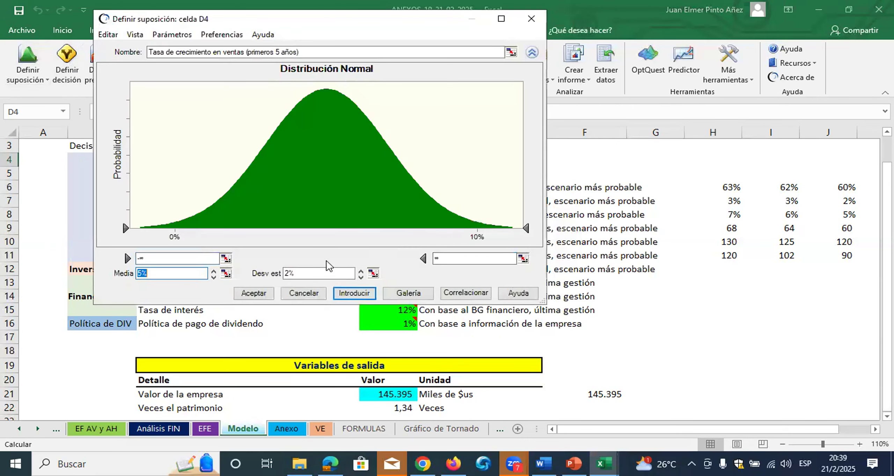
click(289, 272)
key(BackSpace)
text(1)
key(BackSpace)
text(0.5)
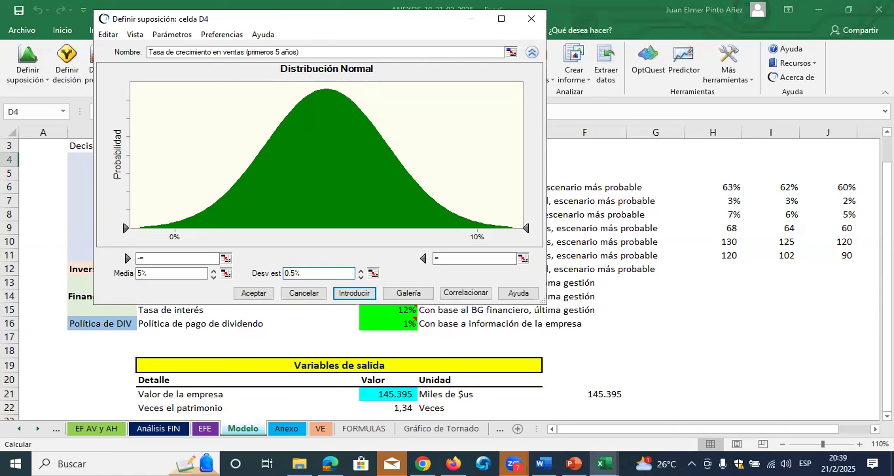
click(343, 293)
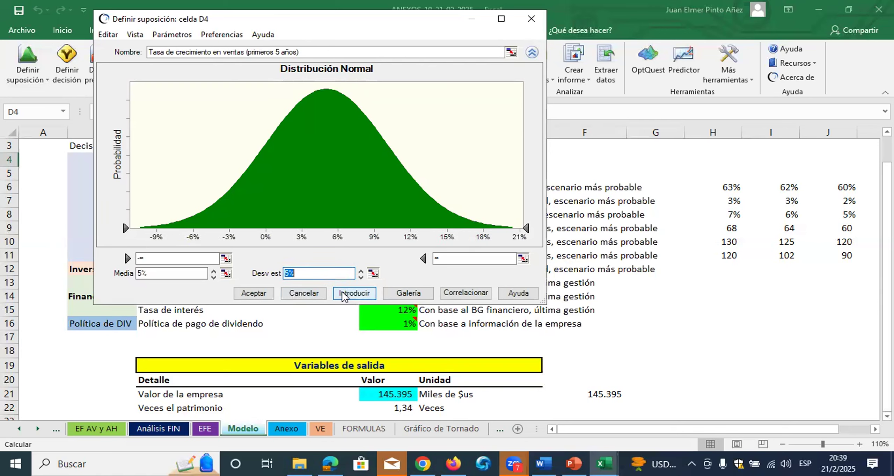
Correct the standard deviation of D4's Normal assumption to 0,5% and accept the definition
click(291, 273)
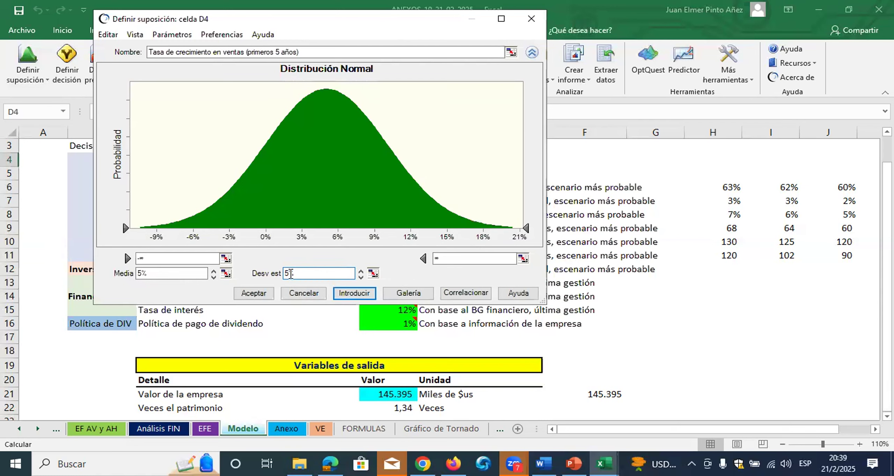
key(BackSpace)
text(,)
key(BackSpace)
text(.)
text(5)
click(351, 294)
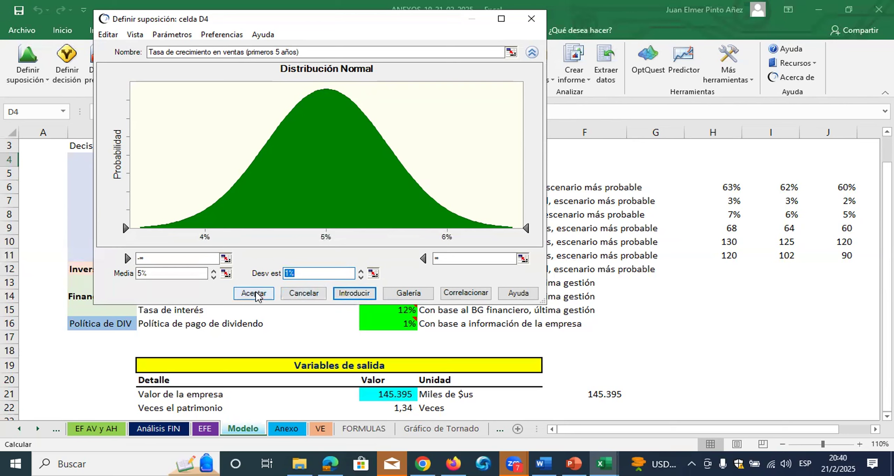
click(287, 274)
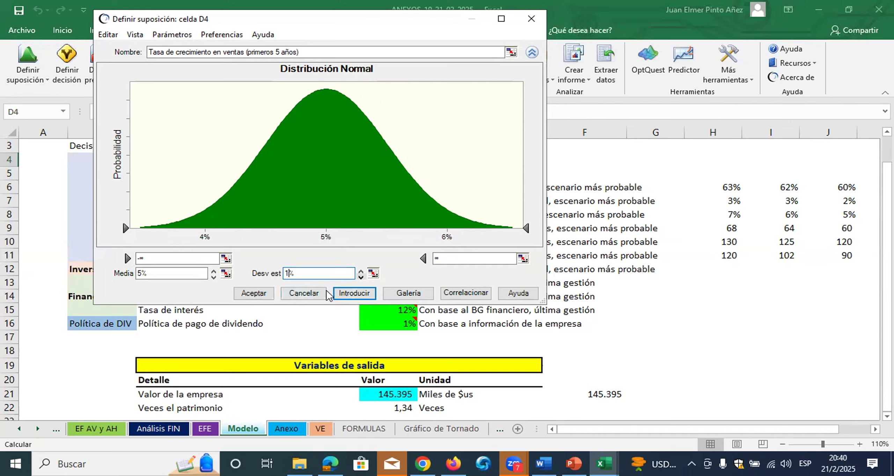
click(270, 297)
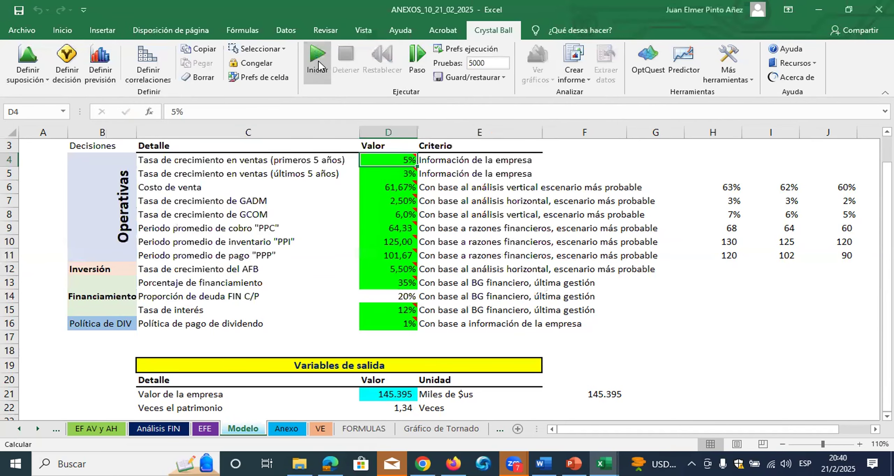
Rerun the simulation with the revised D4 assumption, review the company value's new sensitivity chart, and return to the worksheet
click(319, 57)
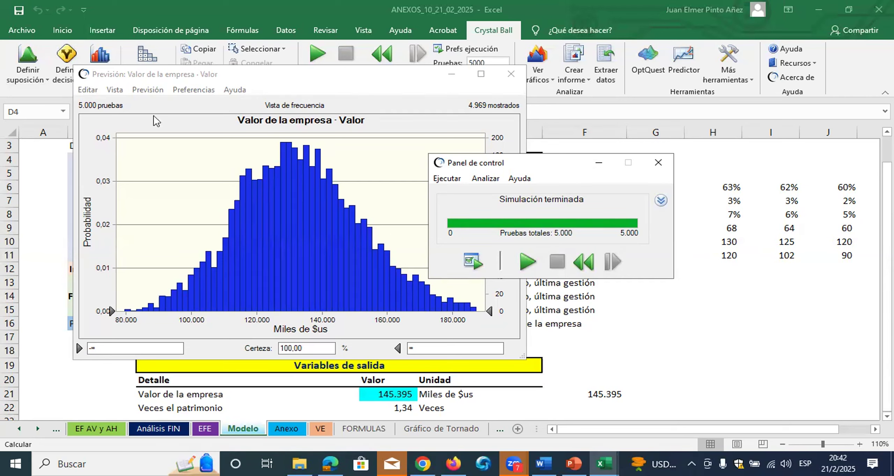
click(147, 91)
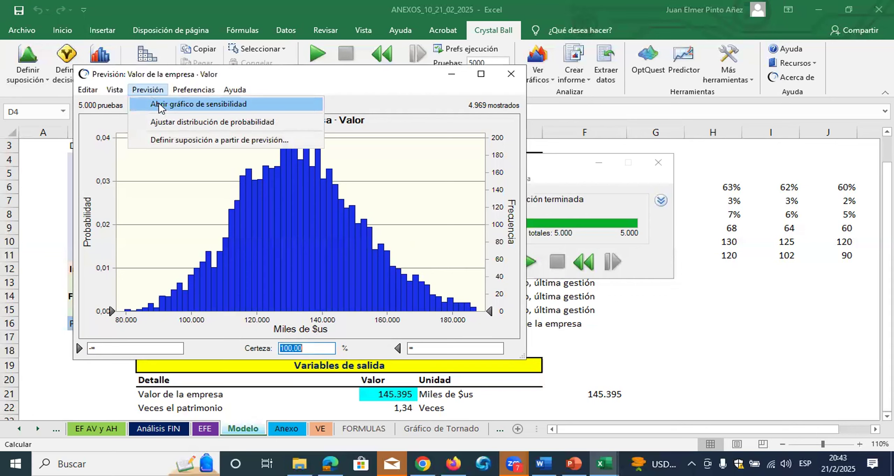
click(159, 103)
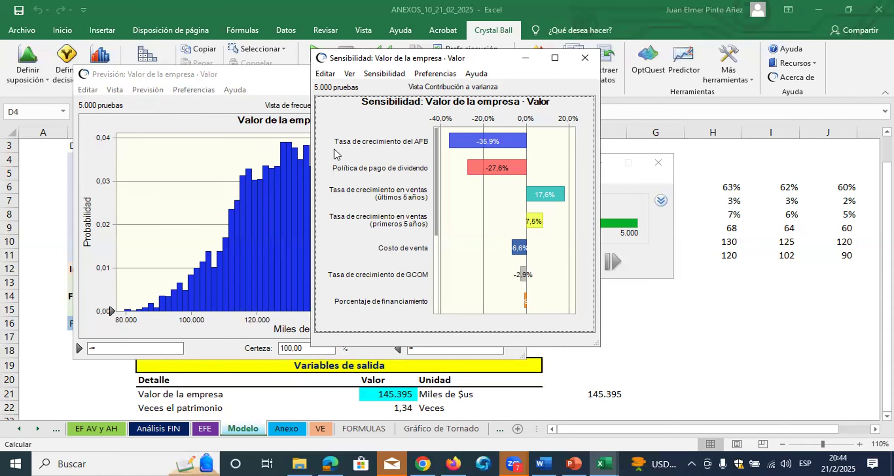
click(722, 326)
click(551, 310)
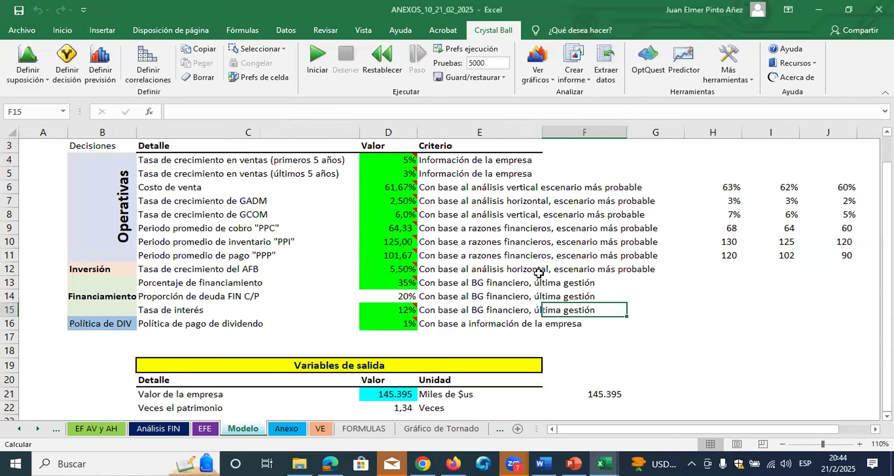
Enter the question "¿Con un nivel de confianza del 95%, determinar el valor maximo y minimo de la valoración?" in cell C25, below the output variables
scroll(539, 271, down, 4)
click(157, 282)
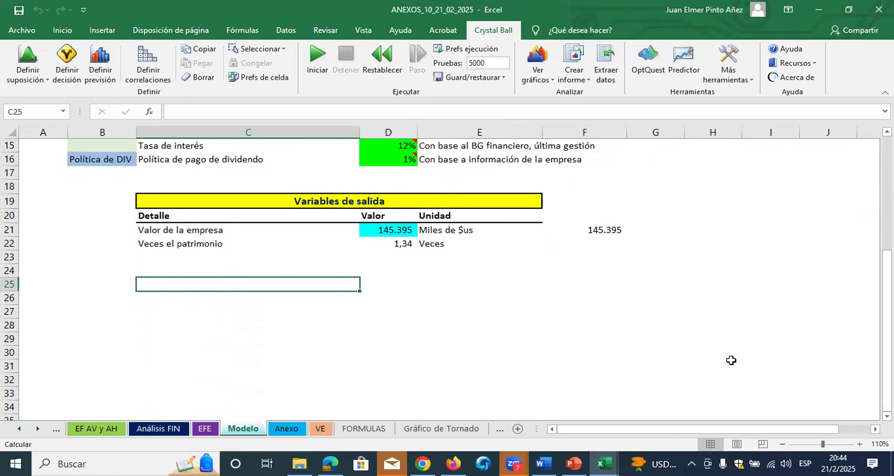
click(860, 444)
click(860, 444)
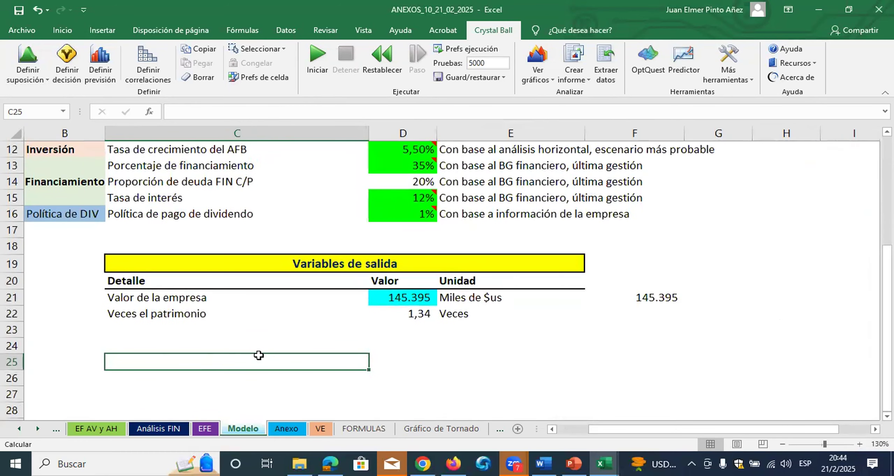
text(¿)
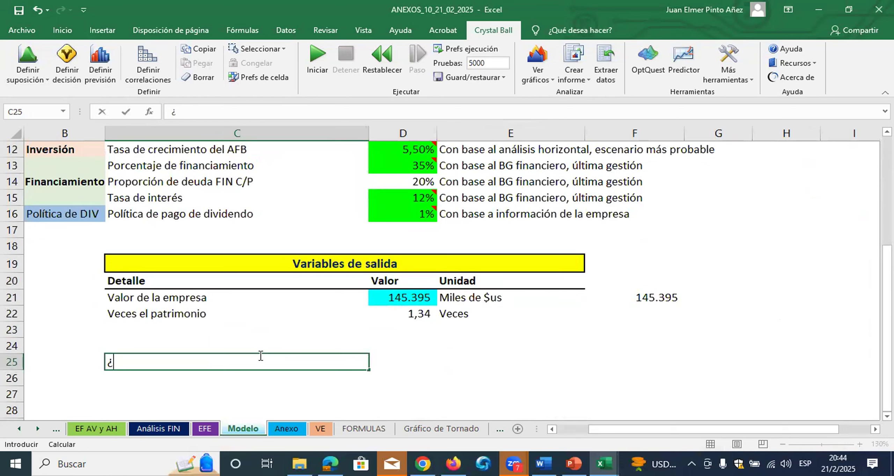
text(Con un nivel )
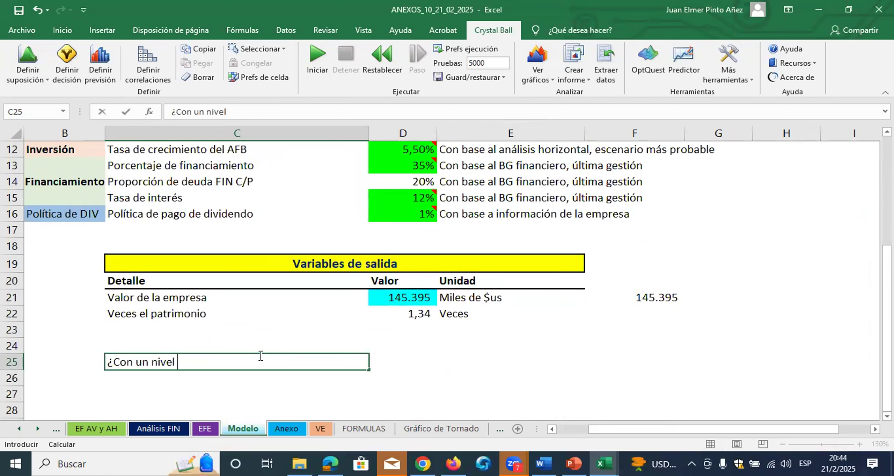
text(de confi)
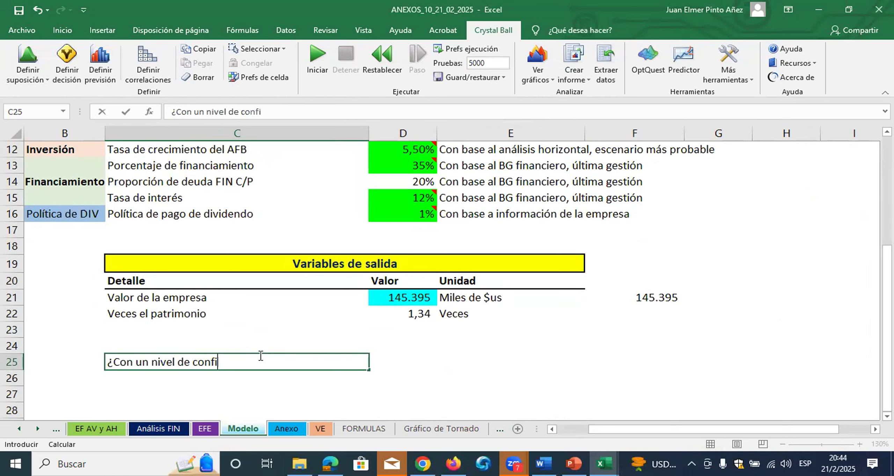
text(anza del 95%)
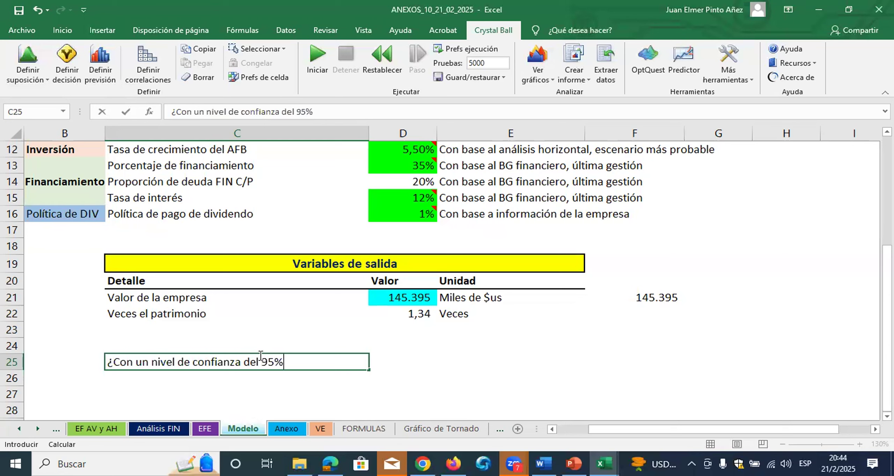
text(, determinar el valor maximimo)
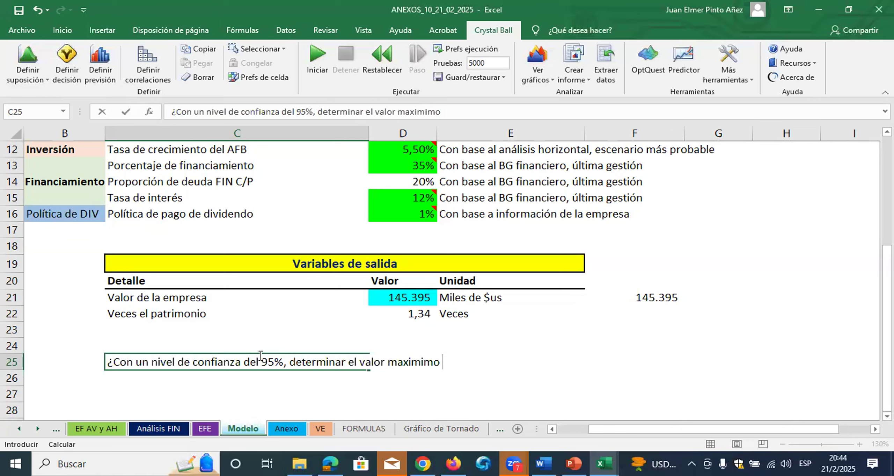
key(BackSpace)
key(BackSpace)
key(BackSpace)
key(BackSpace)
key(BackSpace)
text(mo y minomo)
key(BackSpace)
key(BackSpace)
key(BackSpace)
text(imom)
key(BackSpace)
text(de la)
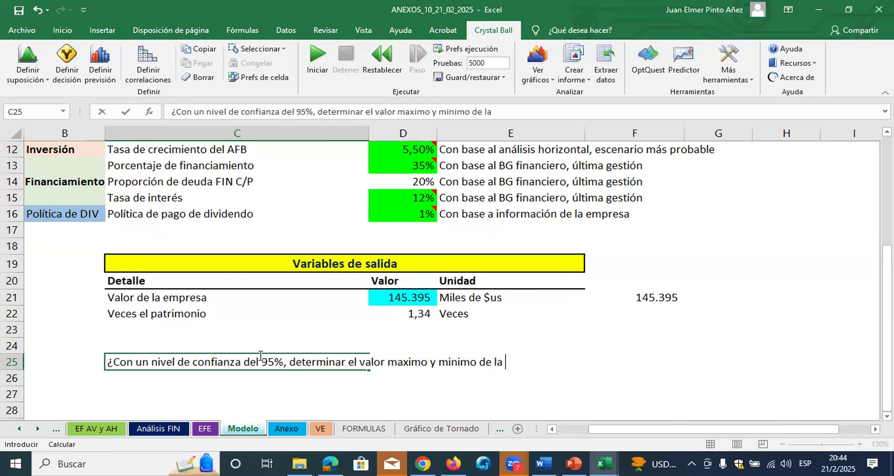
text( valoración?)
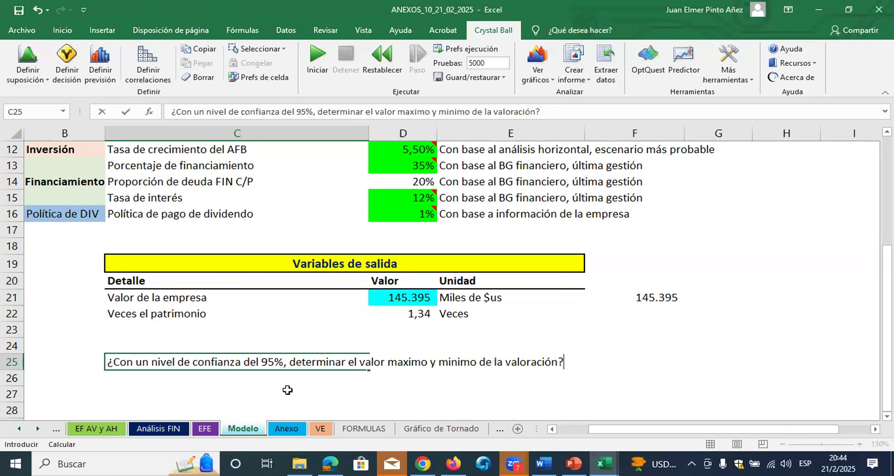
click(272, 389)
Format the 95% confidence question in C25 as bold red text
scroll(200, 376, down, 1)
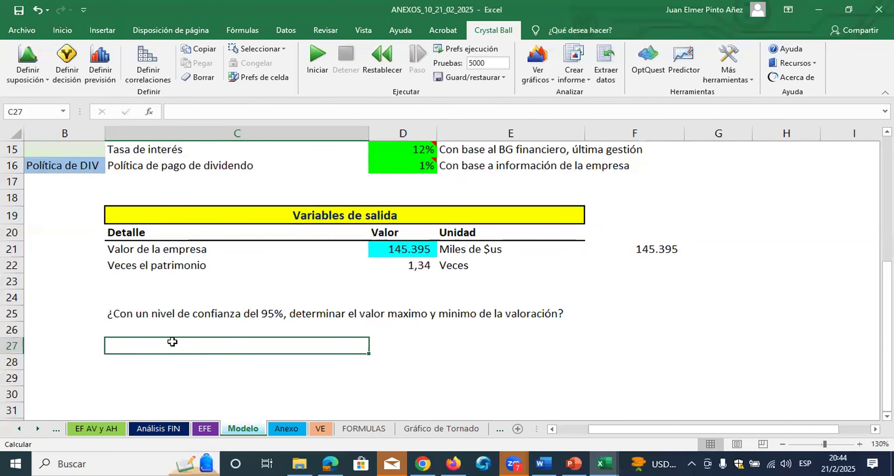
click(159, 316)
click(61, 32)
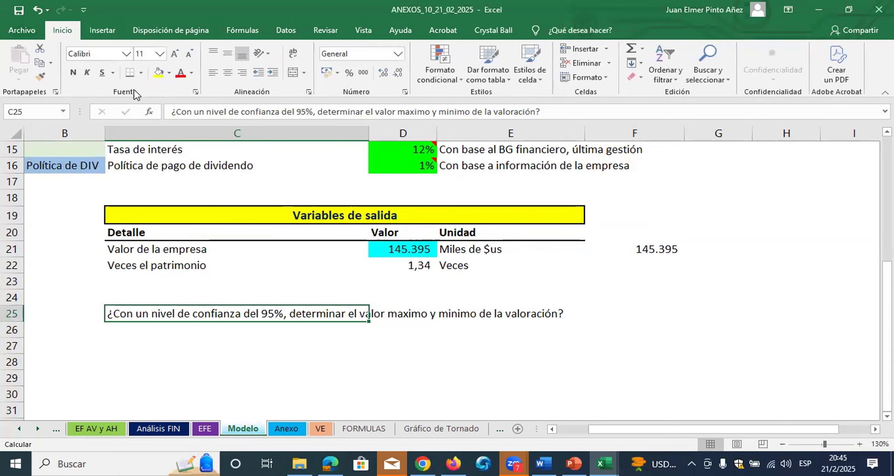
click(74, 72)
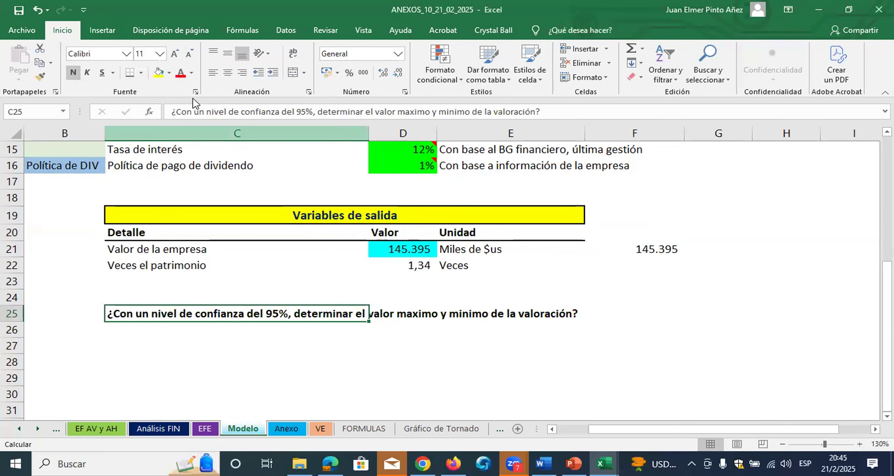
click(180, 75)
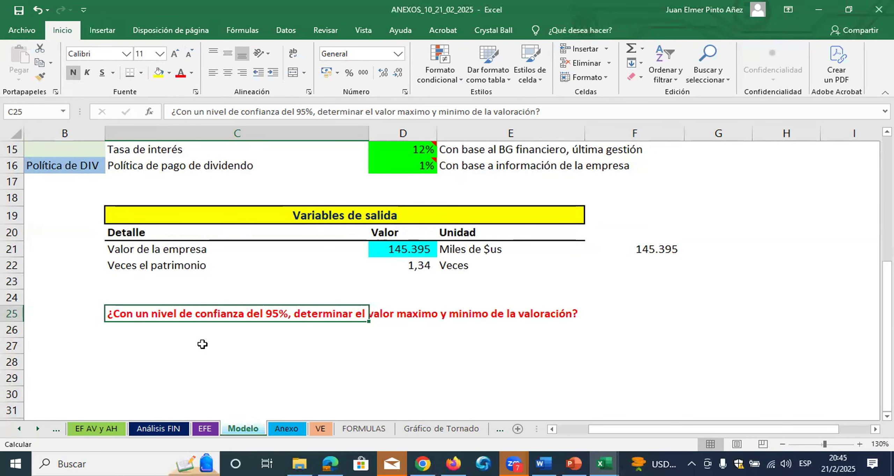
Open the Crystal Ball forecast chart for Valor de la empresa
scroll(201, 344, down, 2)
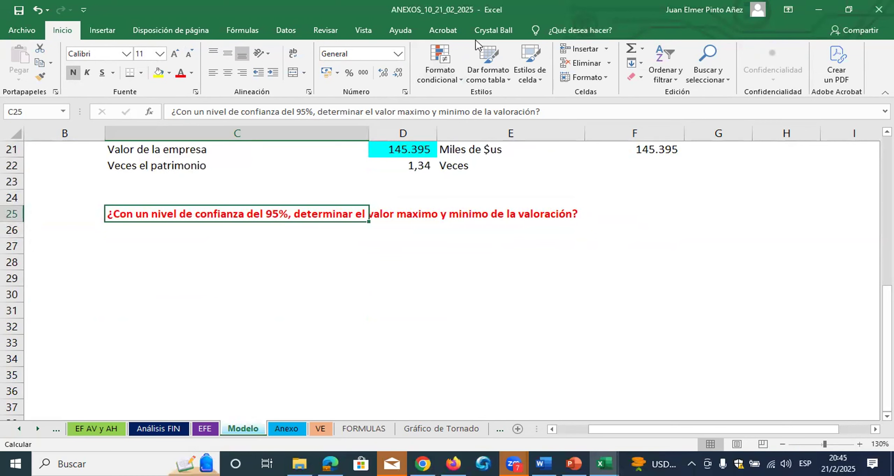
click(489, 31)
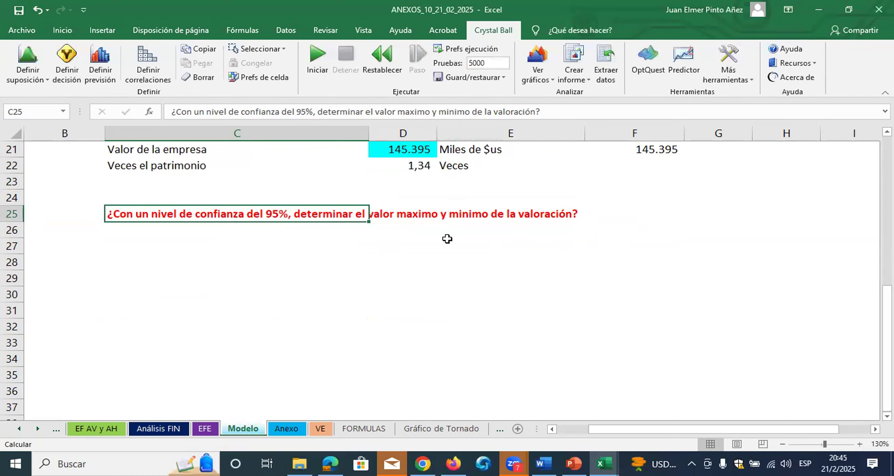
click(552, 81)
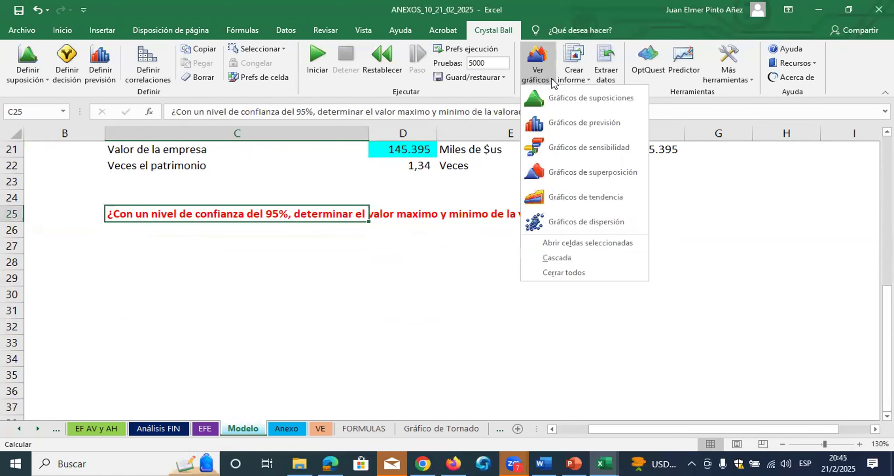
click(566, 123)
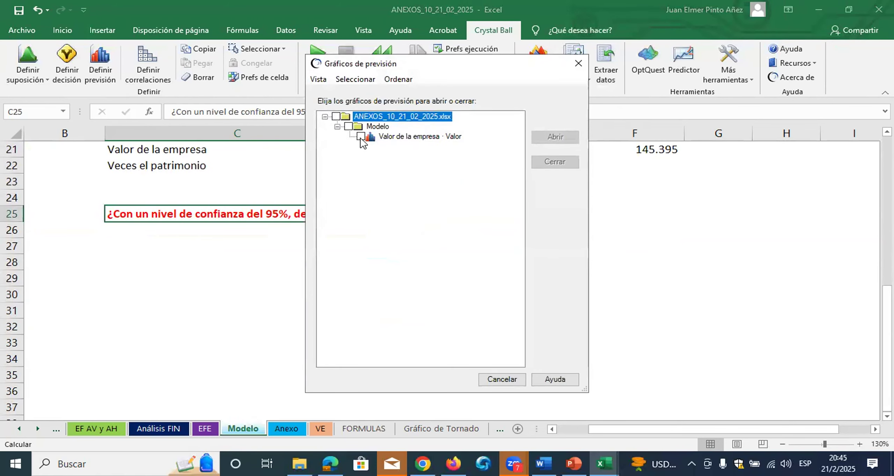
click(361, 137)
click(552, 137)
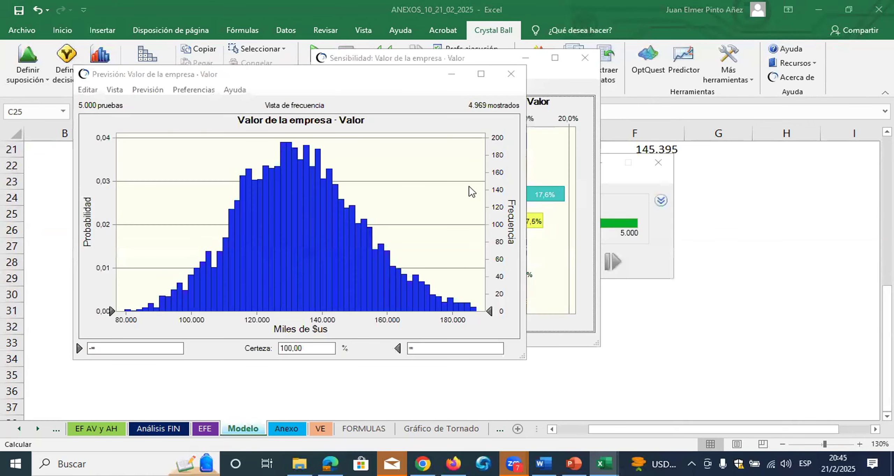
Give the company value's forecast chart a 3D appearance through its general chart preferences
double_click(319, 243)
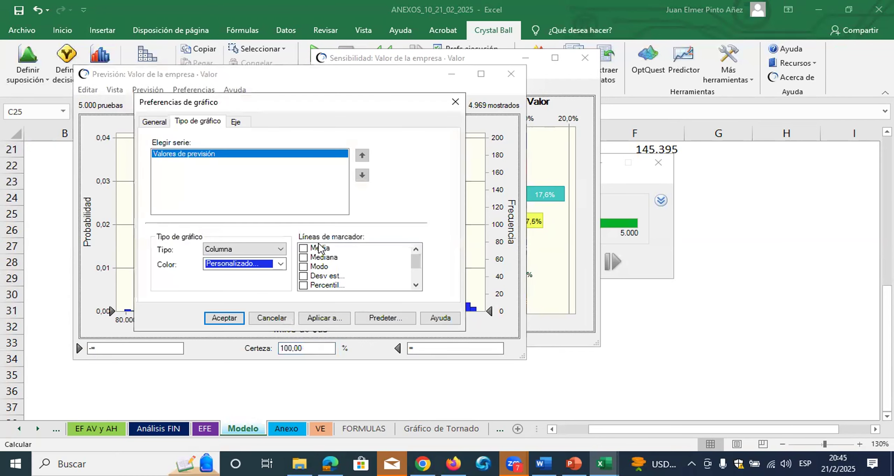
click(156, 122)
click(165, 249)
click(220, 317)
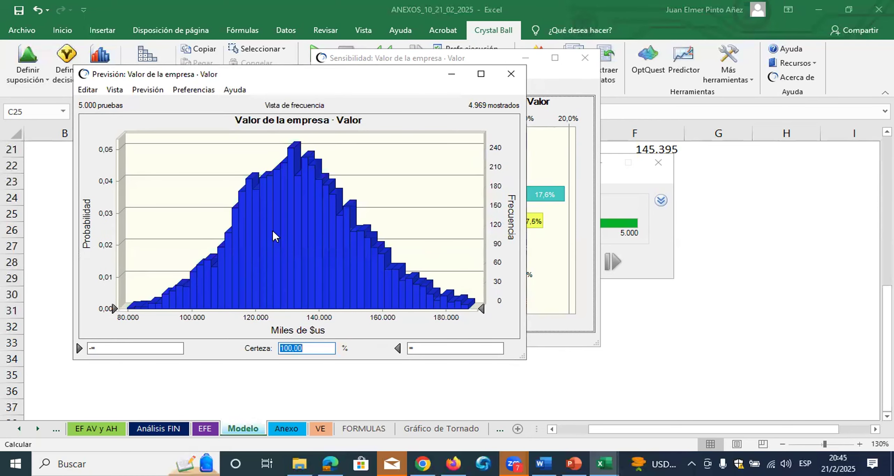
Set the forecast chart's certainty to 95% and check the resulting upper and lower limits of the company value
drag(308, 350, 281, 350)
text(95)
key(Return)
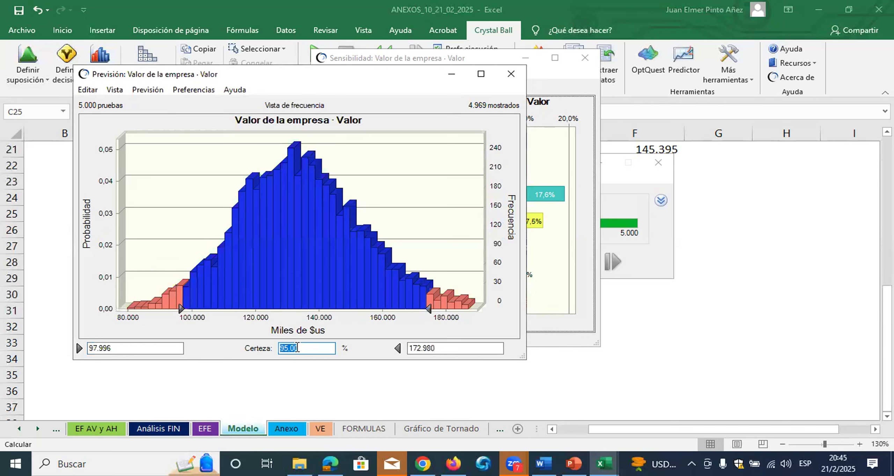
drag(444, 348, 409, 351)
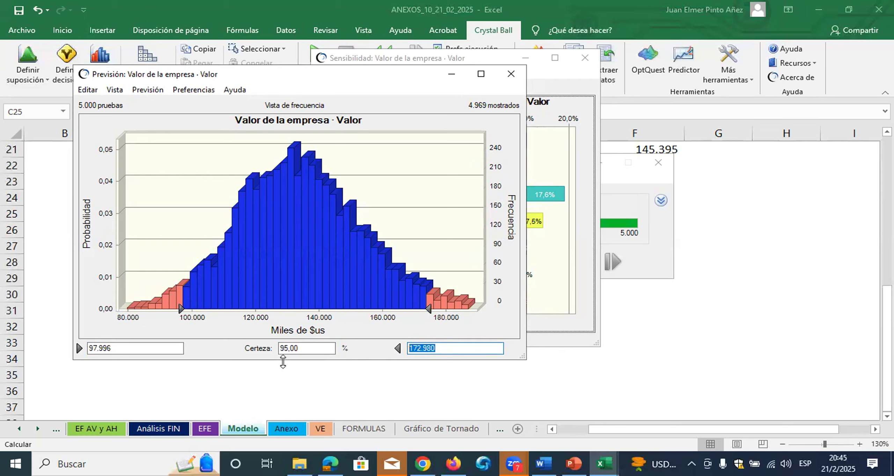
click(131, 351)
drag(131, 350, 87, 351)
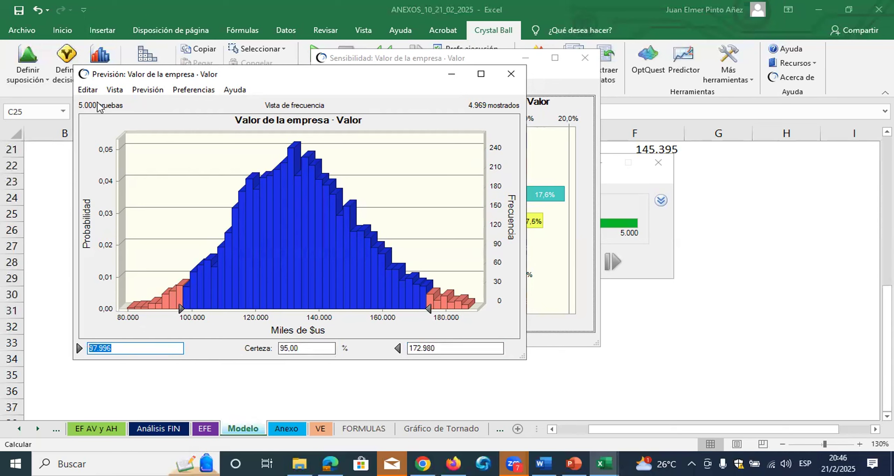
Copy the forecast chart and place it as a picture at C26, directly under the 95% confidence question
click(93, 92)
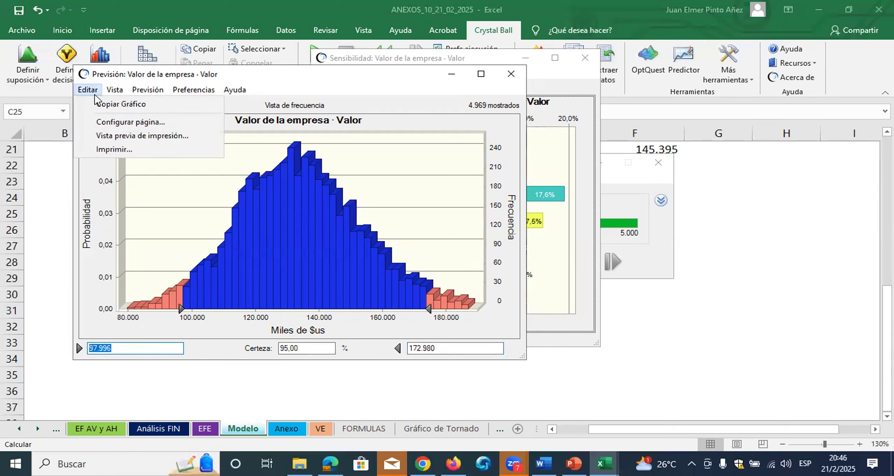
click(105, 104)
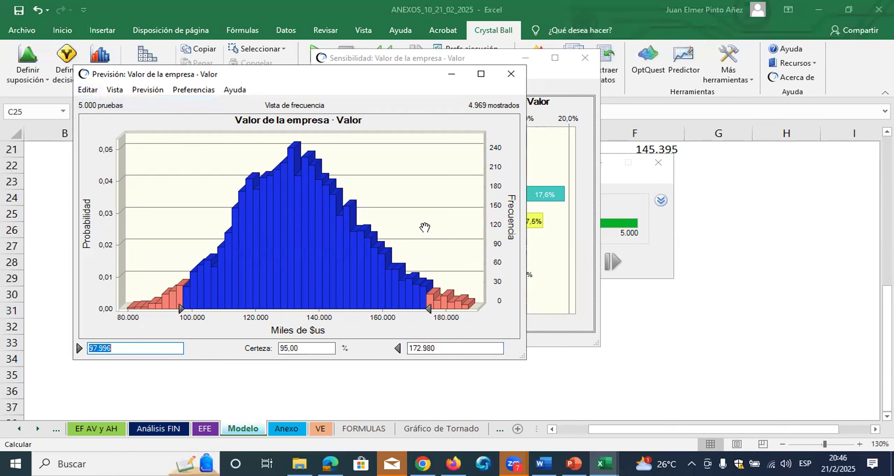
click(635, 338)
click(157, 235)
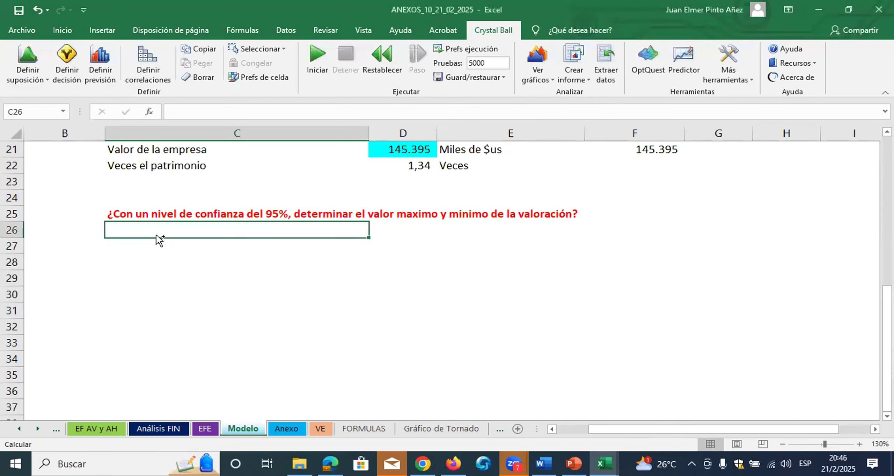
key(ctrl+v)
drag(683, 222, 483, 234)
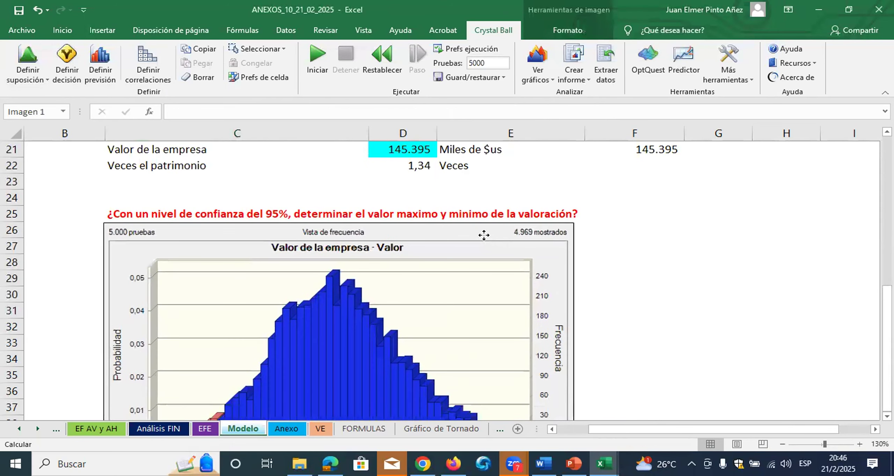
Copy the formatted question from C25 into C44, below the pasted chart
click(141, 211)
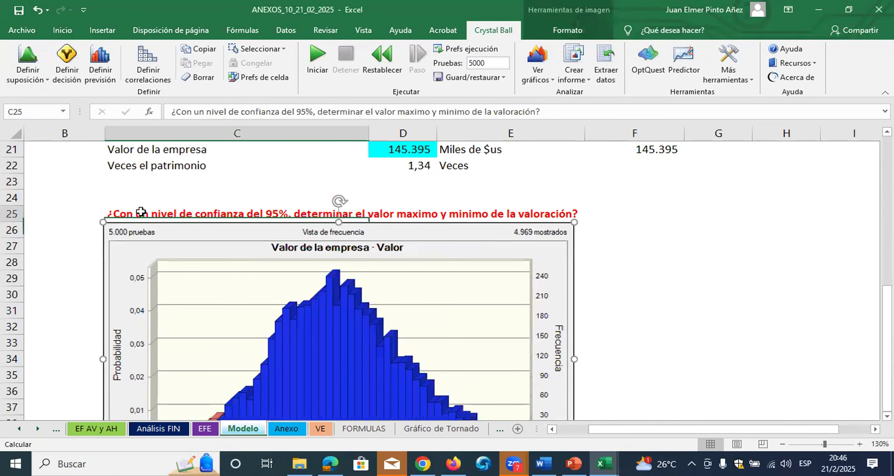
key(ctrl+c)
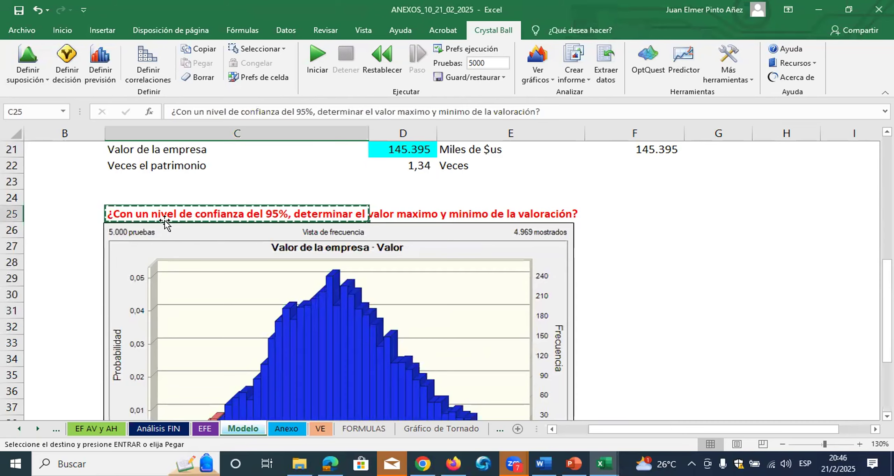
scroll(166, 238, down, 5)
click(142, 284)
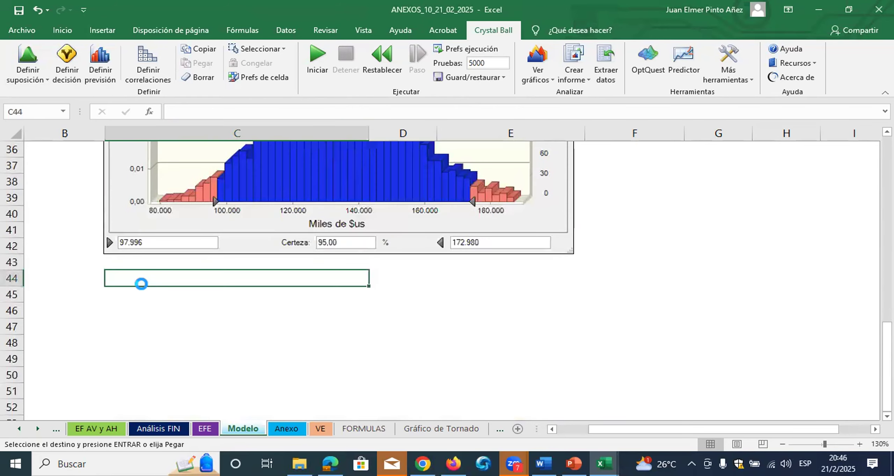
key(ctrl+v)
Rewrite the copied question in C44 as "¿Cuál es la probabilidad de superar el valor base?"
double_click(115, 278)
drag(195, 279, 574, 278)
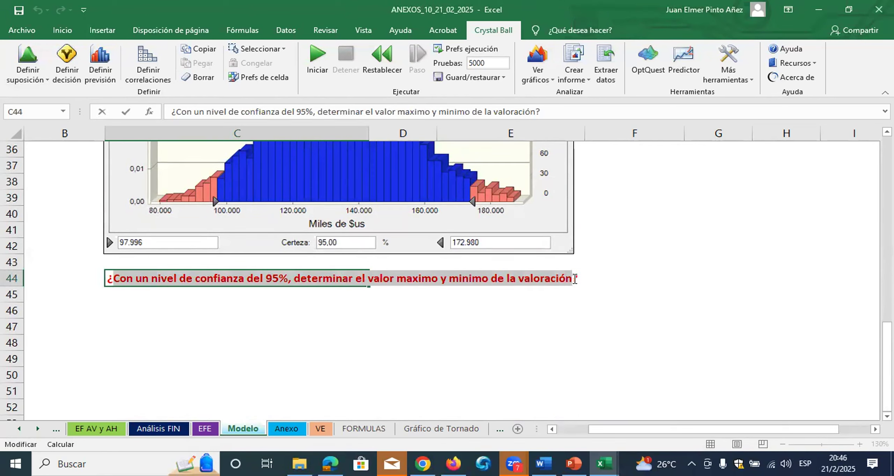
text(Cuál )
text(es la probabi)
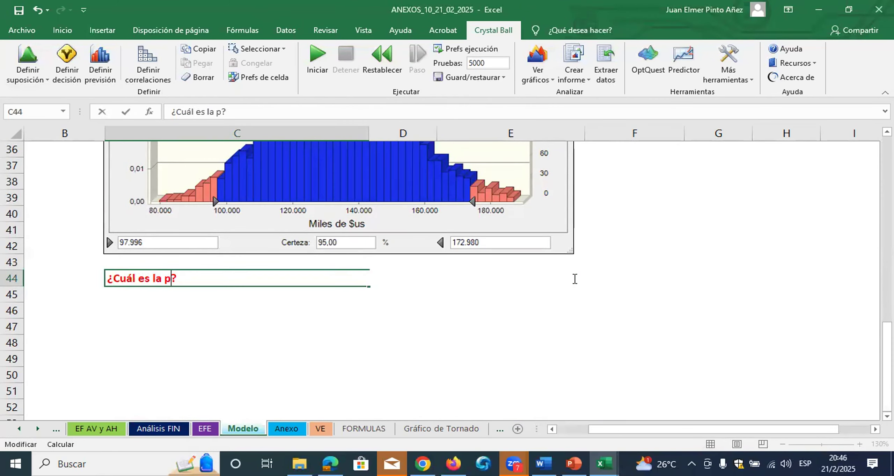
text(lidad d)
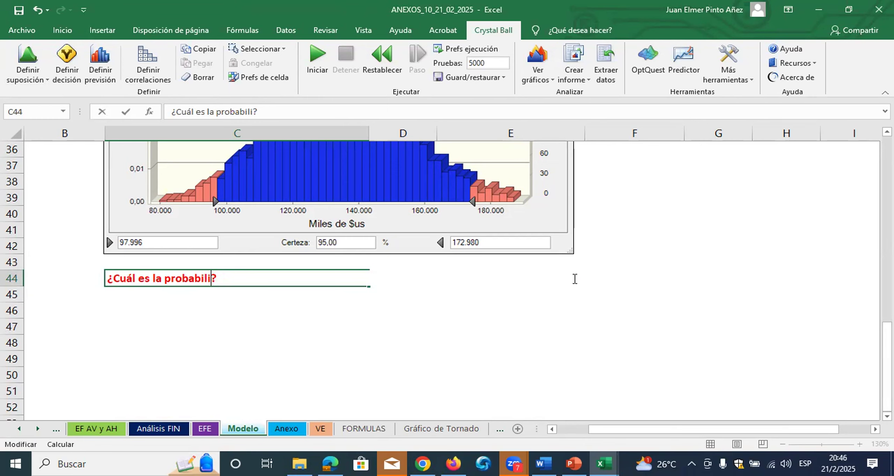
text(e spuer)
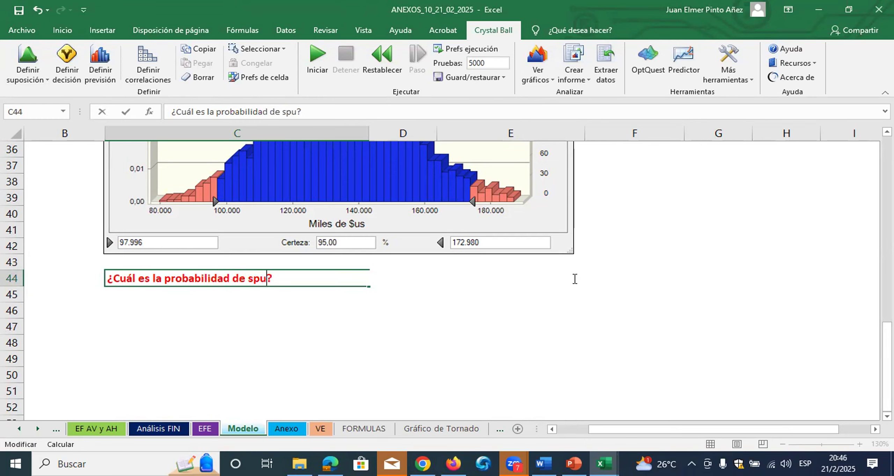
key(BackSpace)
key(BackSpace)
key(BackSpace)
key(BackSpace)
text(uperar)
text( el valor b)
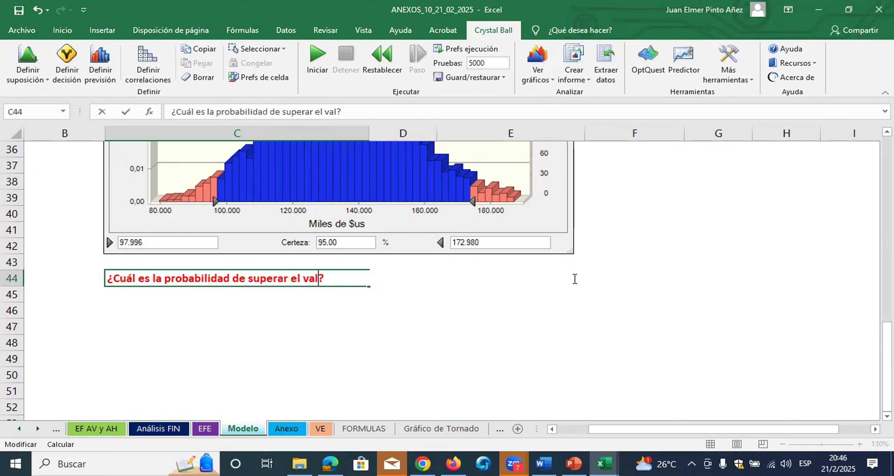
text(ase)
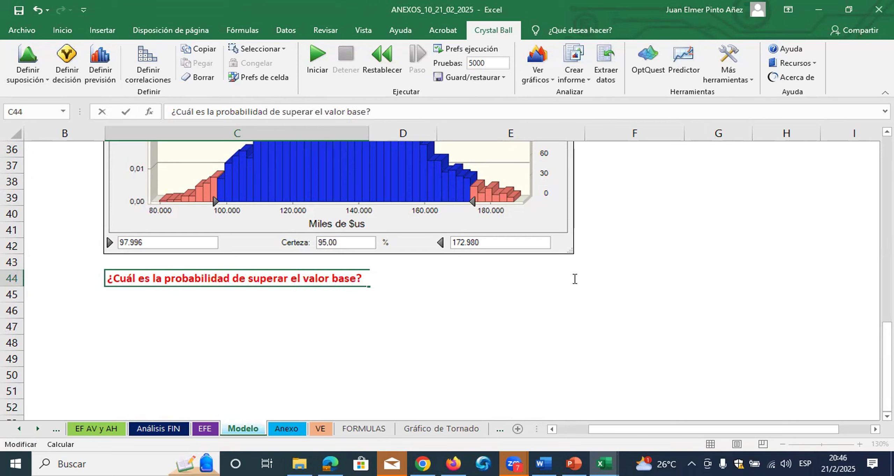
click(571, 331)
Examine the base company value in D21 and F21 and the input variables in D4:D16 that produce it
scroll(339, 293, up, 2)
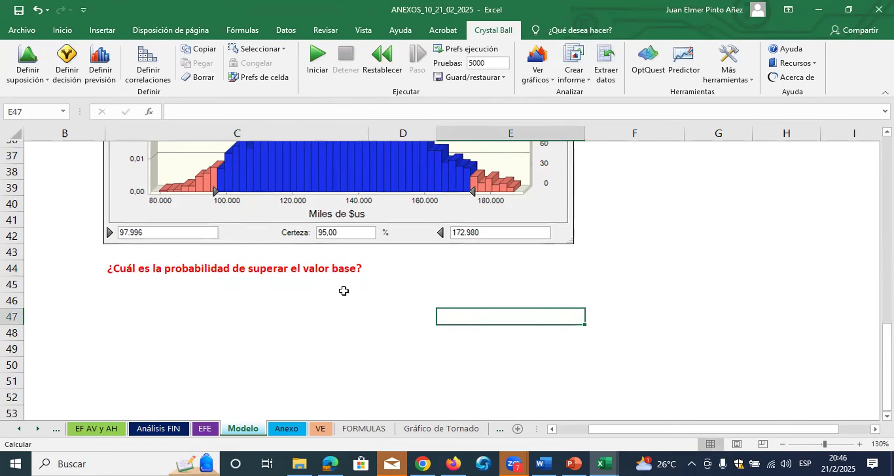
scroll(352, 274, up, 5)
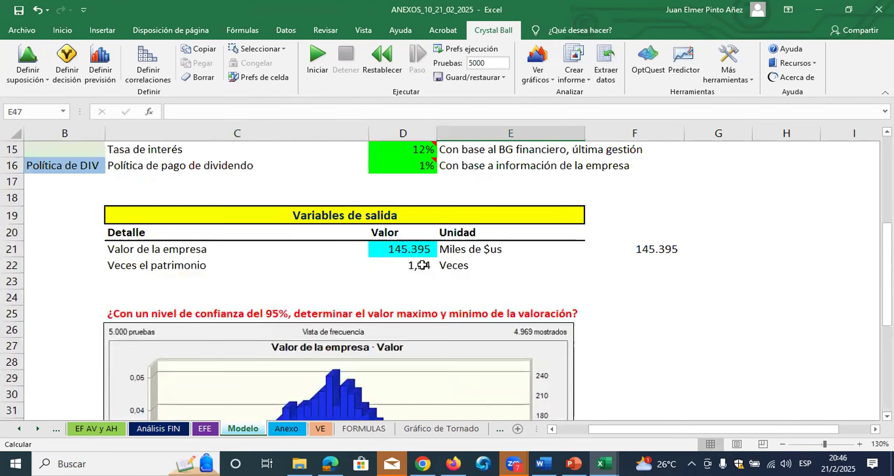
click(631, 249)
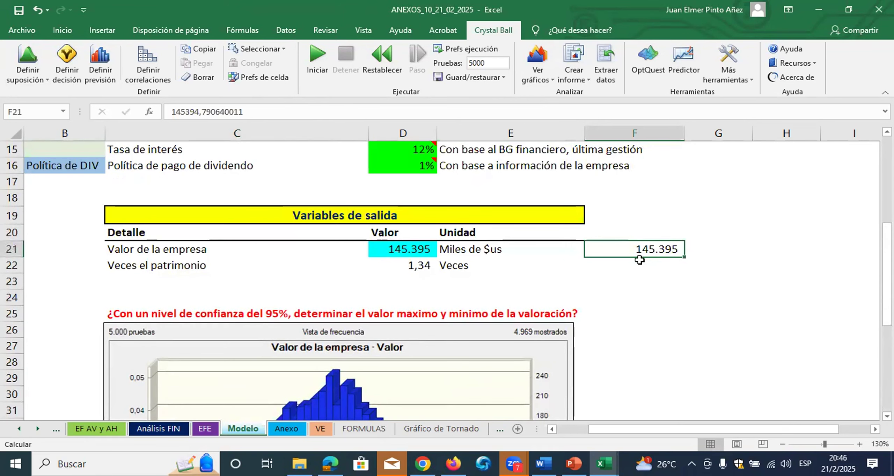
click(430, 250)
scroll(615, 250, up, 2)
scroll(615, 251, up, 3)
scroll(614, 252, down, 3)
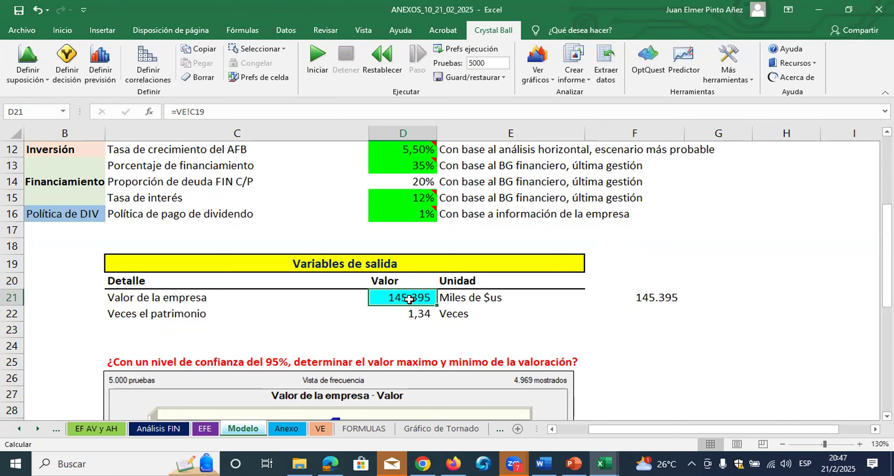
scroll(409, 299, up, 4)
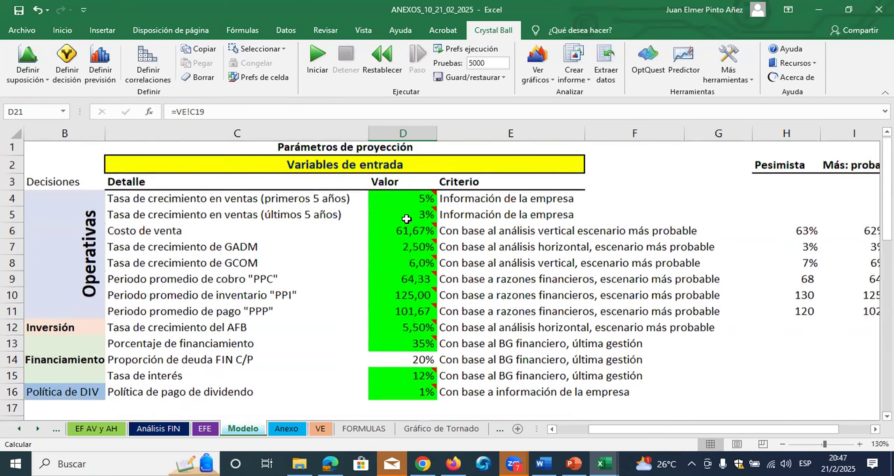
drag(418, 200, 429, 394)
scroll(429, 393, down, 3)
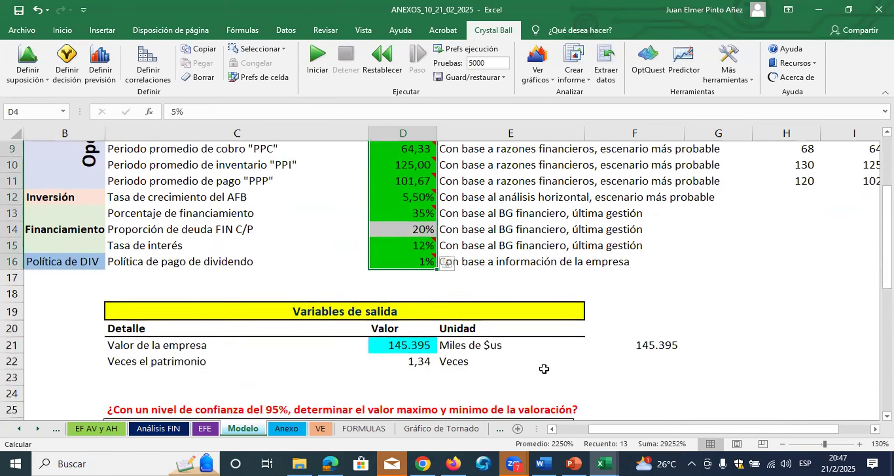
click(643, 331)
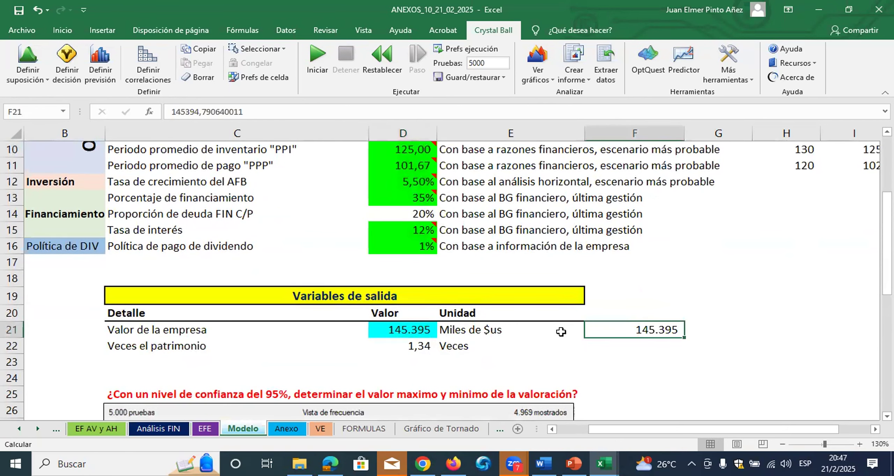
Open the Crystal Ball forecast chart for "Valor de la empresa - Valor"
click(549, 79)
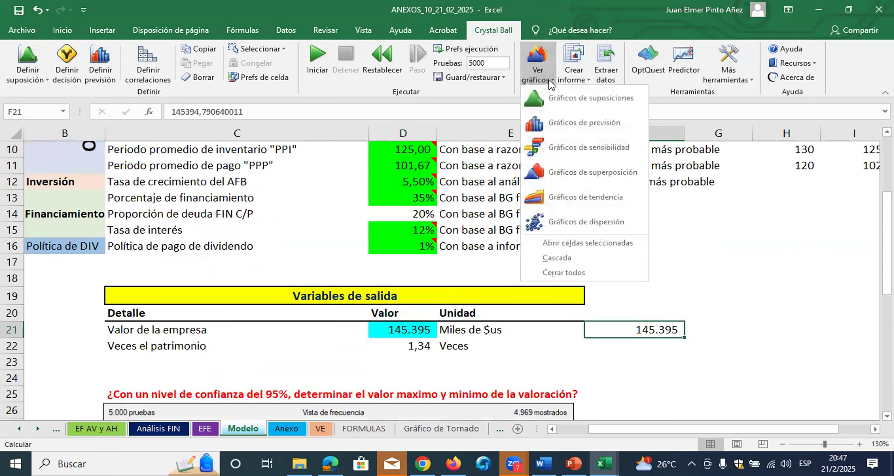
click(560, 120)
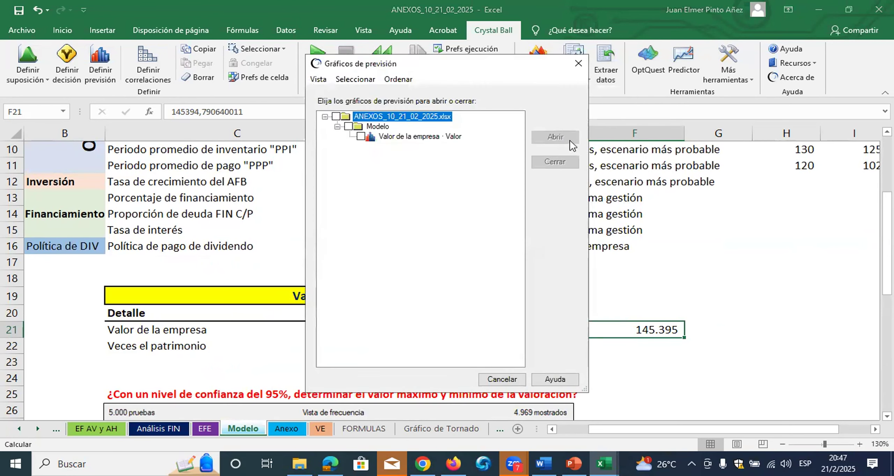
click(360, 137)
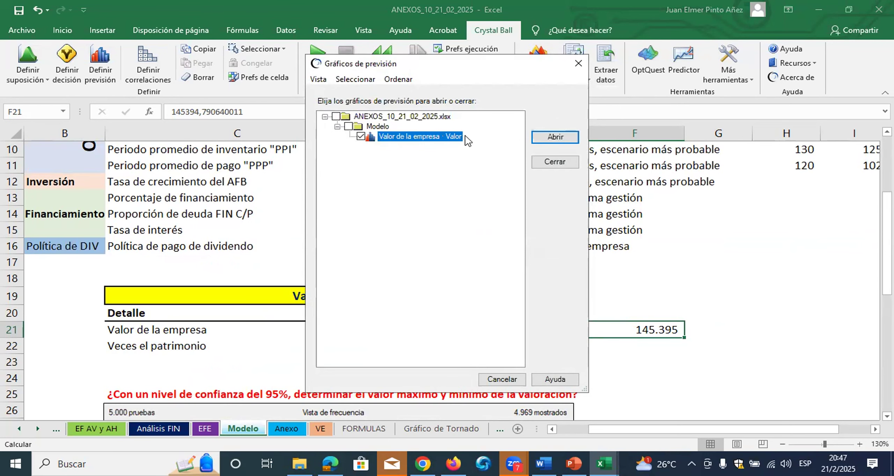
click(557, 138)
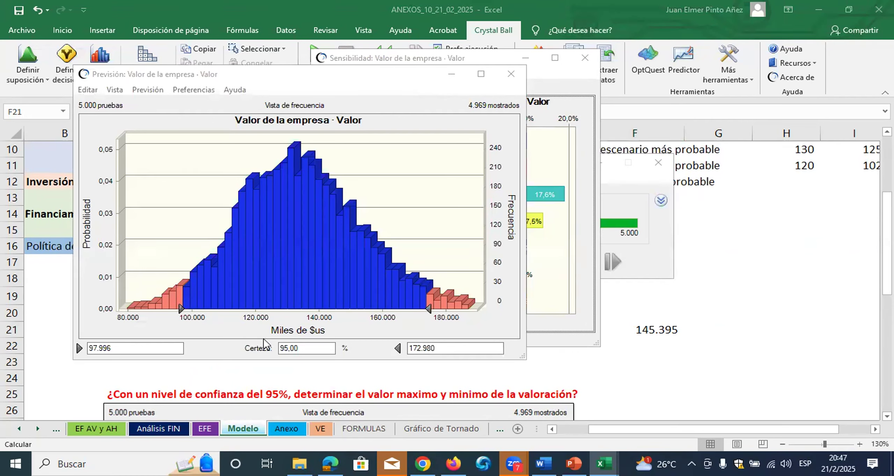
Widen the forecast chart's range to both extremes, set its lower limit to 145395, and check the resulting certainty
drag(428, 308, 496, 310)
drag(180, 308, 113, 309)
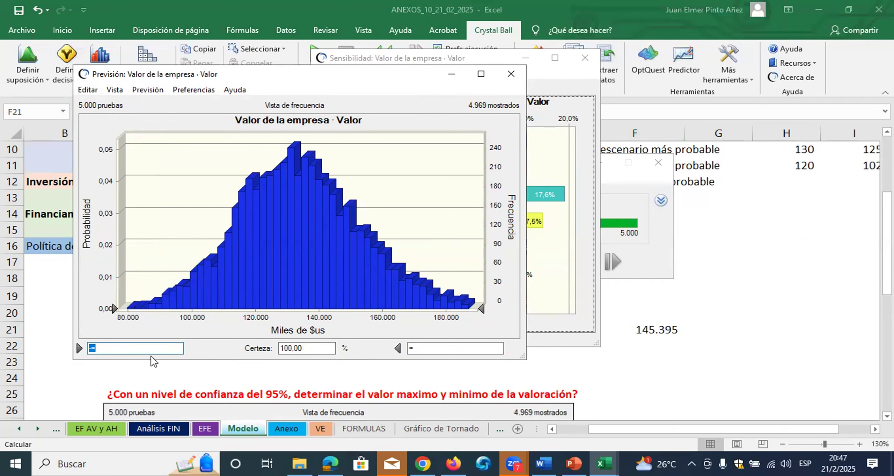
key(BackSpace)
text(1)
text(45395)
key(Return)
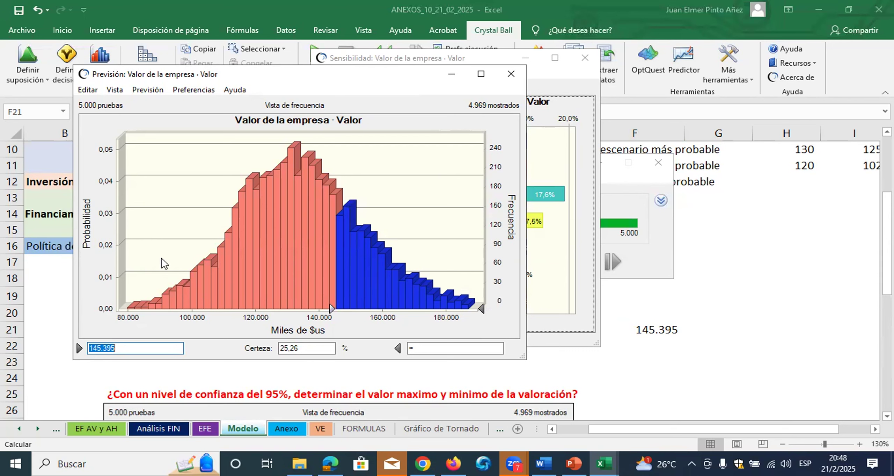
click(296, 348)
Copy the forecast chart, paste it at C45 under the probability question, and shrink the picture to roughly the width of the chart above
click(93, 91)
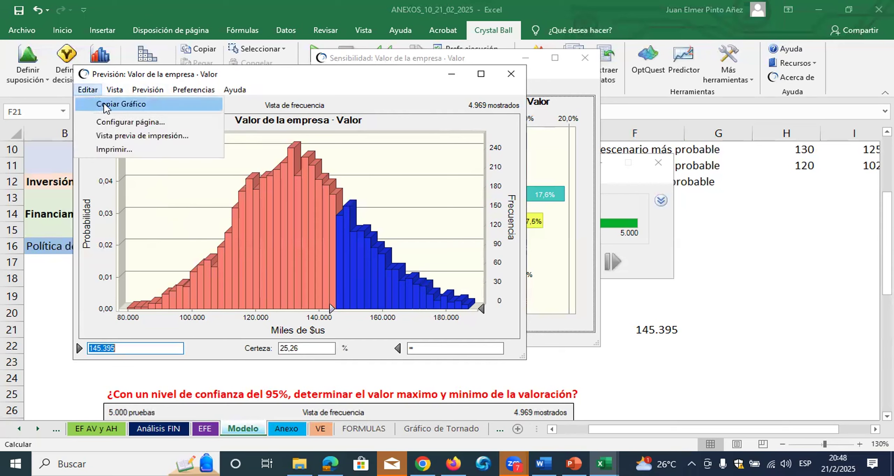
click(104, 103)
click(452, 73)
click(747, 286)
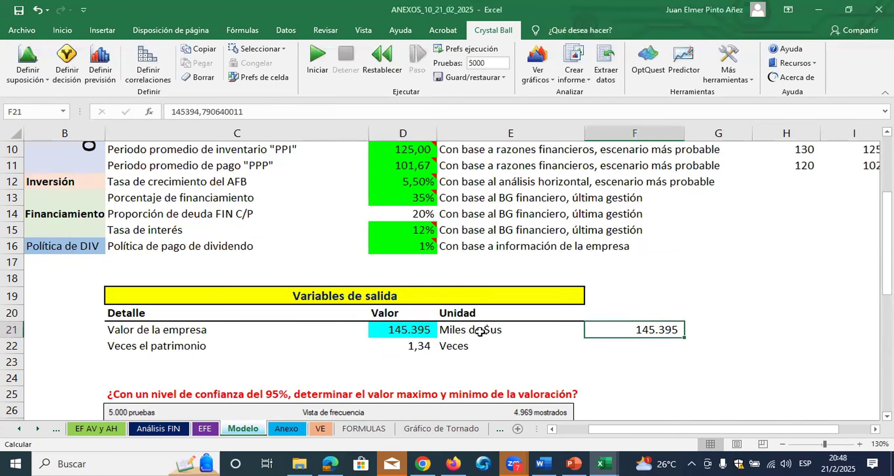
scroll(480, 331, down, 4)
scroll(480, 331, down, 6)
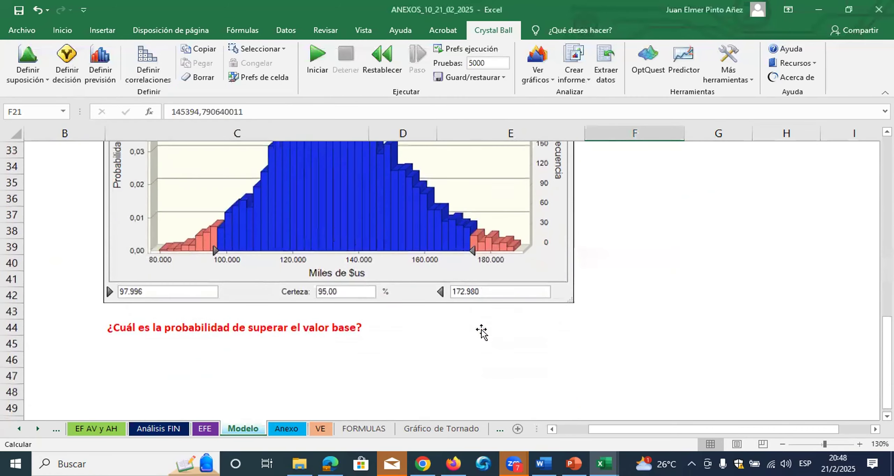
click(121, 235)
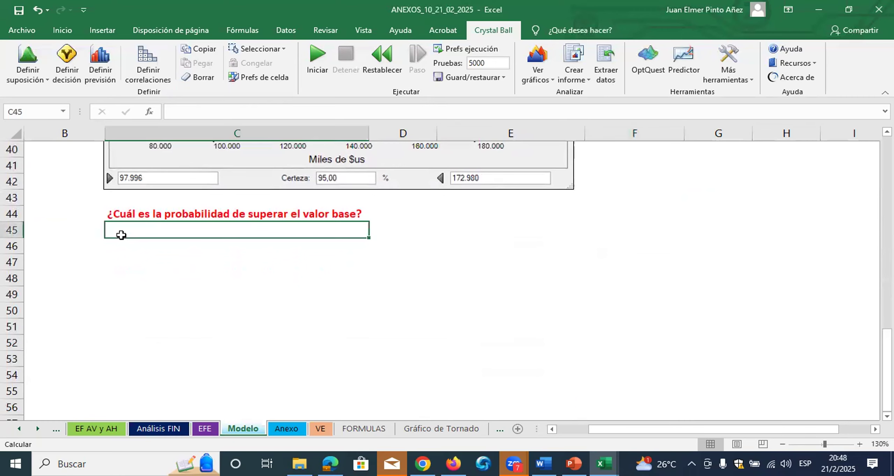
key(ctrl+v)
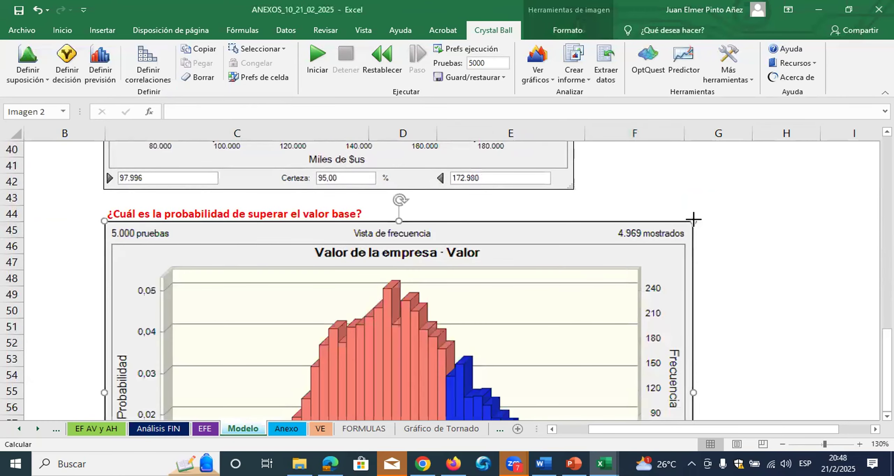
drag(526, 254, 442, 236)
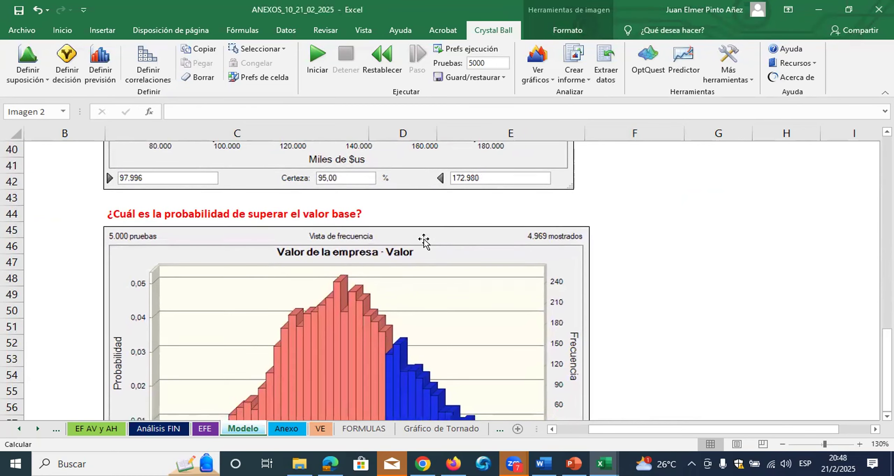
Copy the formatted question from C44 into C64, below the second pasted chart
click(200, 212)
key(ctrl+c)
scroll(200, 214, down, 4)
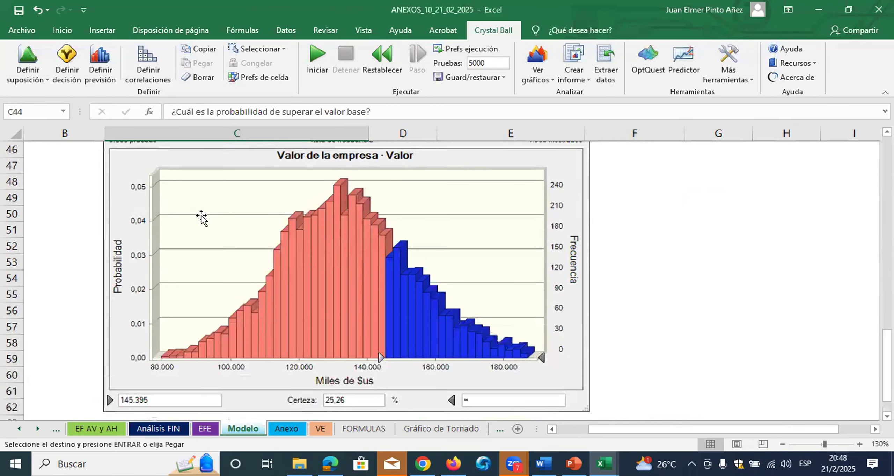
scroll(159, 336, down, 1)
click(161, 298)
key(ctrl+v)
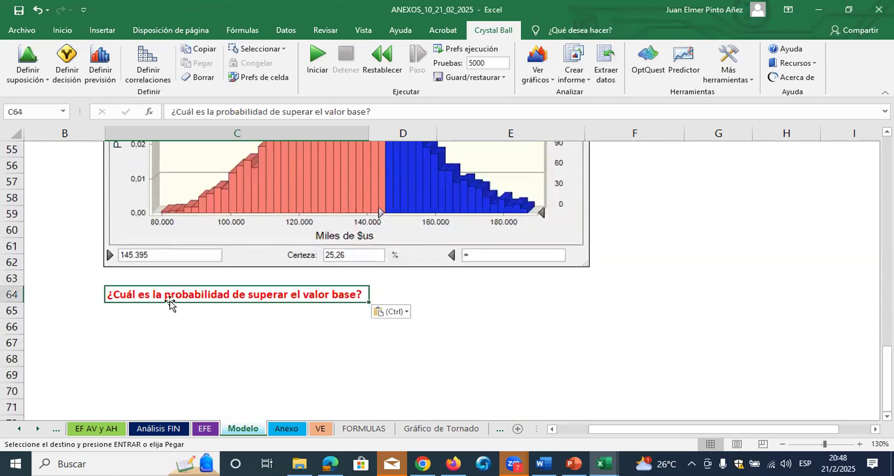
Rewrite the question in C64 as "¿Cuál es el peor valor, con un nivel de confianza del 95% (VaR)?"
double_click(198, 298)
drag(362, 294, 143, 297)
text(es el pero)
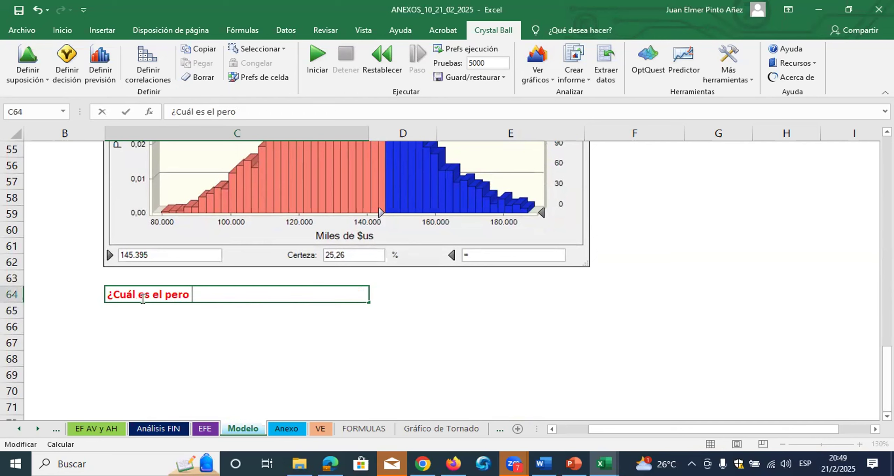
key(BackSpace)
text(or valor, con )
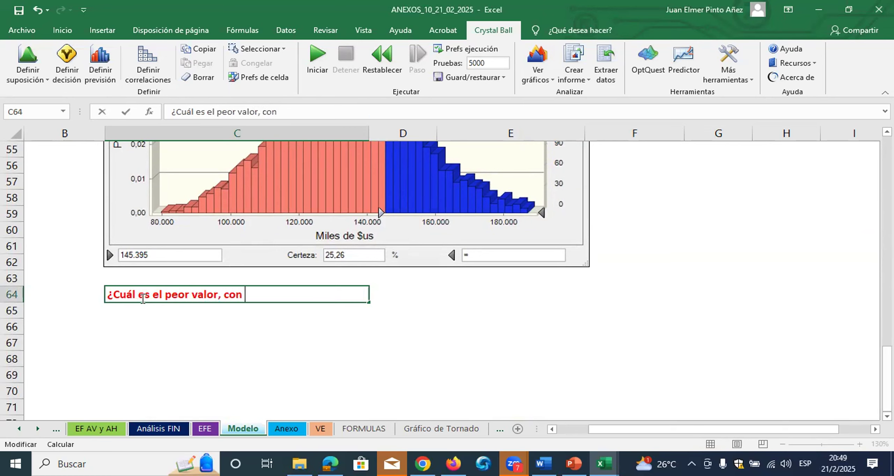
text(un nivel )
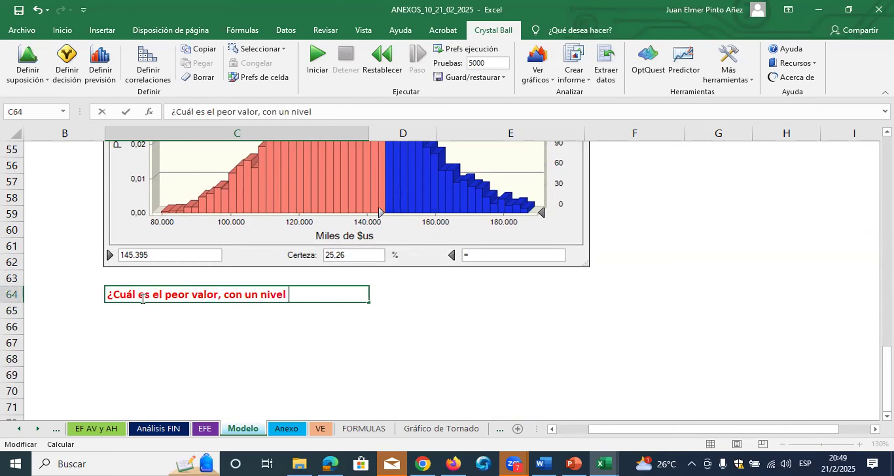
text(de confianz)
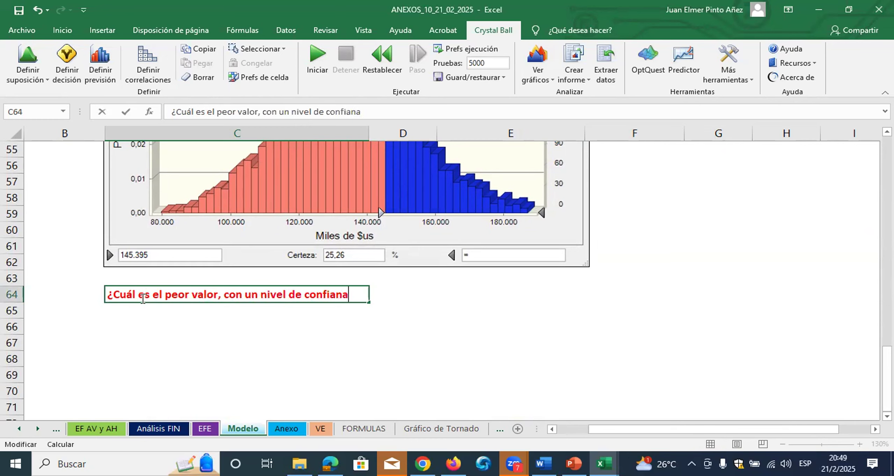
key(BackSpace)
key(BackSpace)
text(nza del 95$)
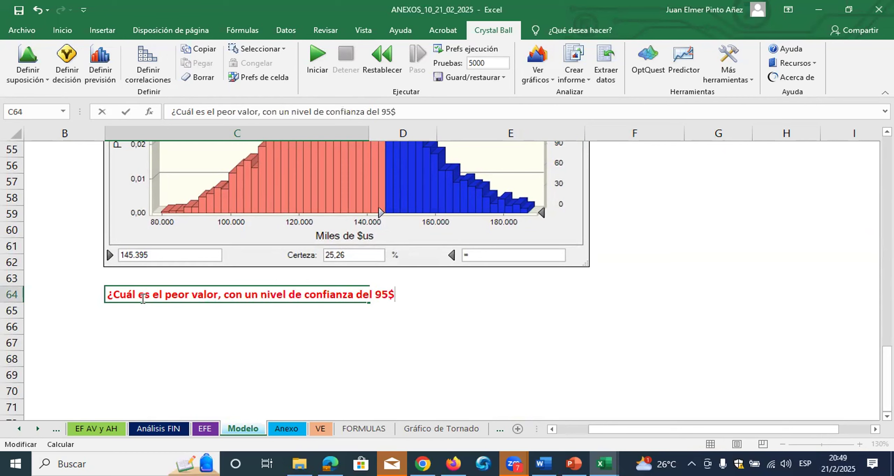
key(BackSpace)
text(% (VaR))
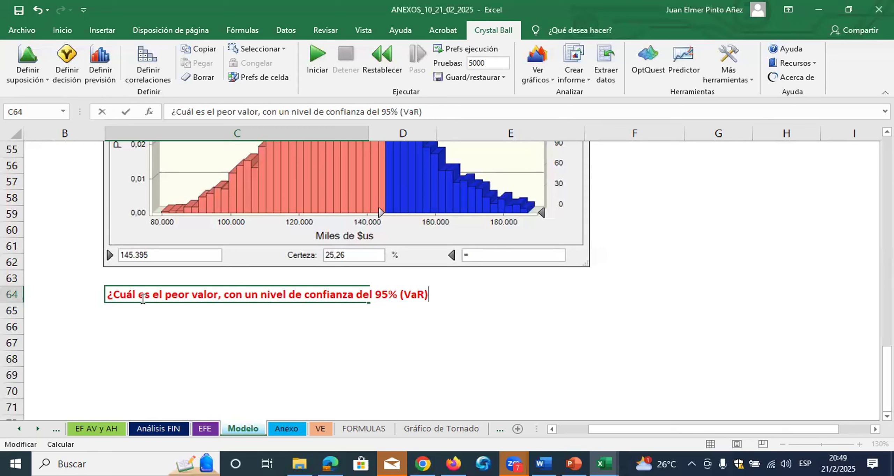
text(?)
click(157, 338)
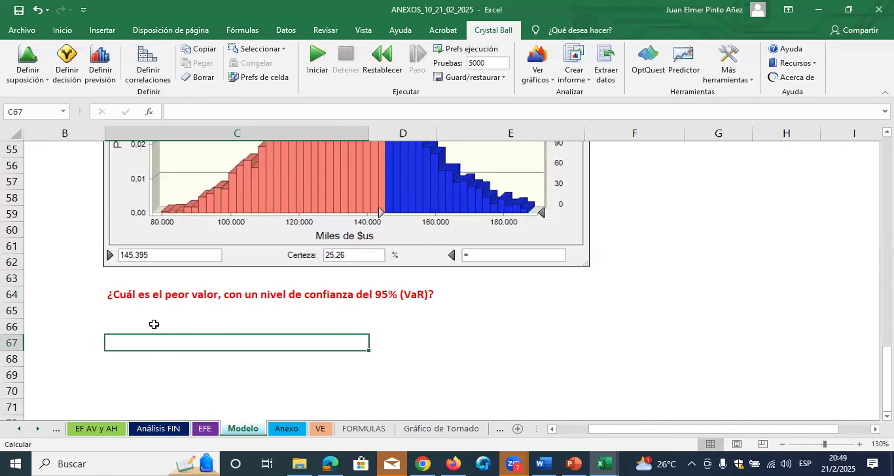
scroll(185, 274, up, 1)
scroll(185, 276, down, 3)
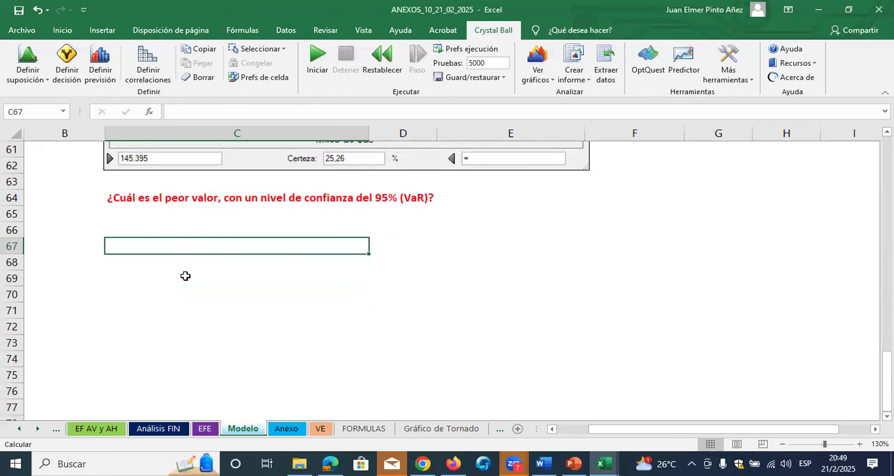
Open the "Valor de la empresa - Valor" forecast chart and move its lower certainty limit back to negative infinity
click(540, 83)
click(552, 122)
click(367, 138)
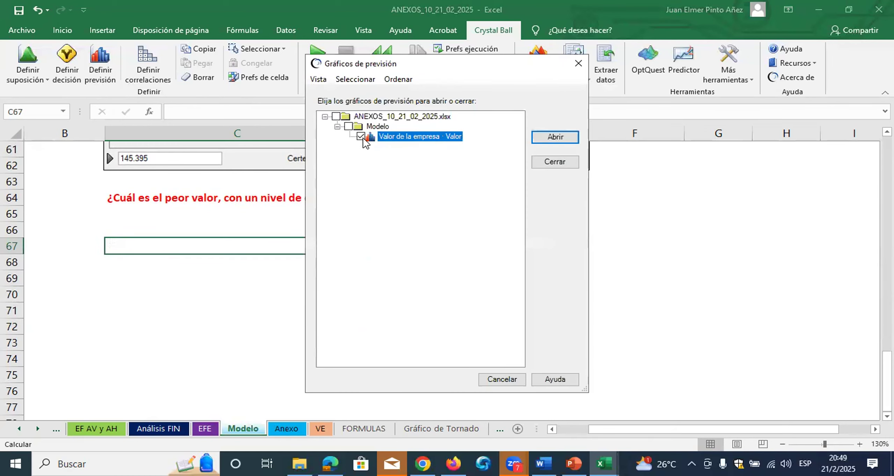
click(554, 137)
drag(332, 309, 114, 309)
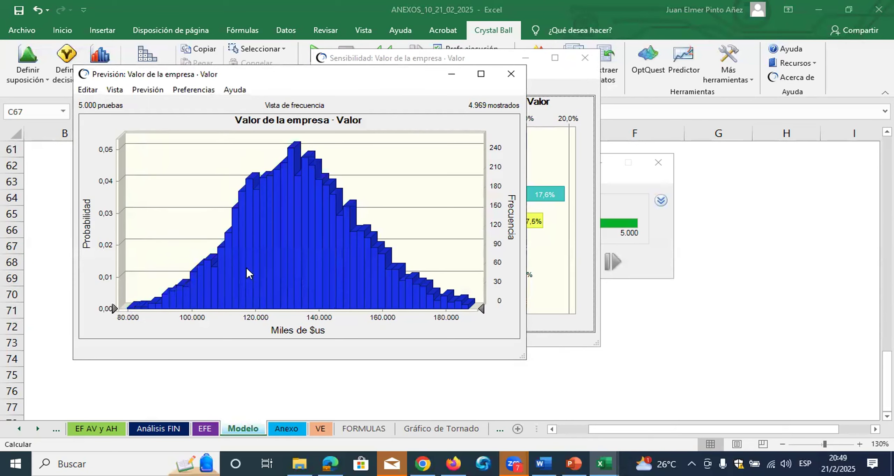
Add percentile marker lines at 5% and 95% to the forecast values series of the chart
double_click(279, 241)
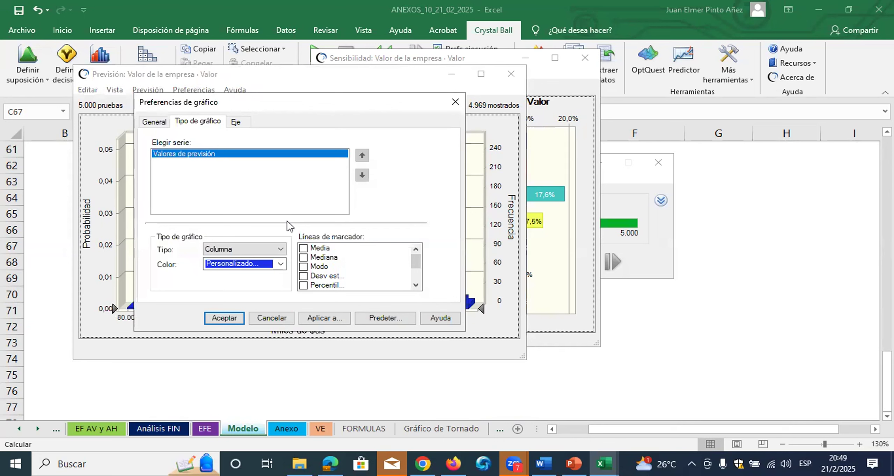
mouse_move(418, 260)
mouse_down()
mouse_move(418, 274)
mouse_move(418, 264)
mouse_up()
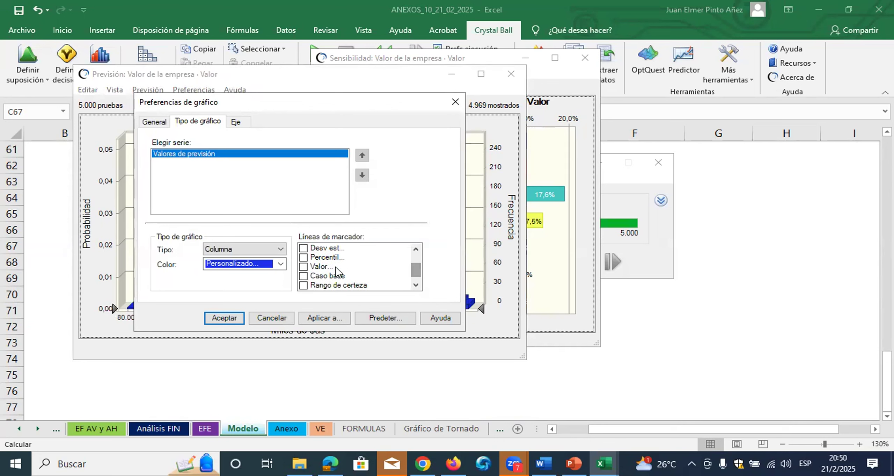
click(303, 257)
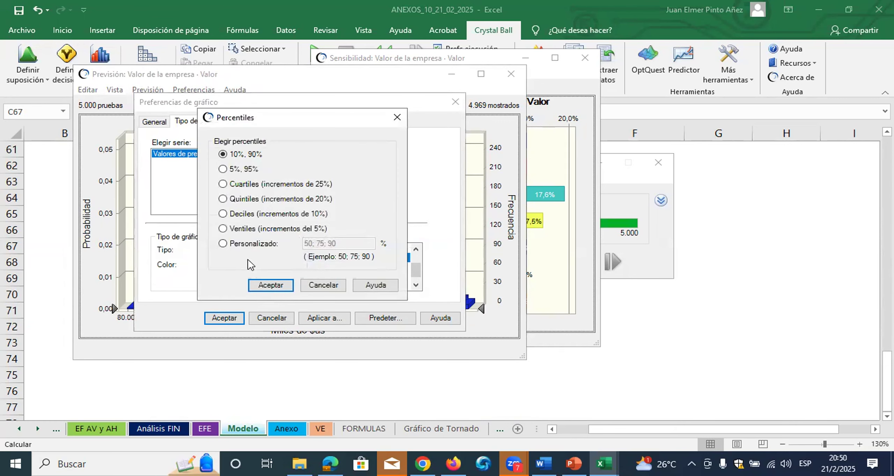
click(223, 169)
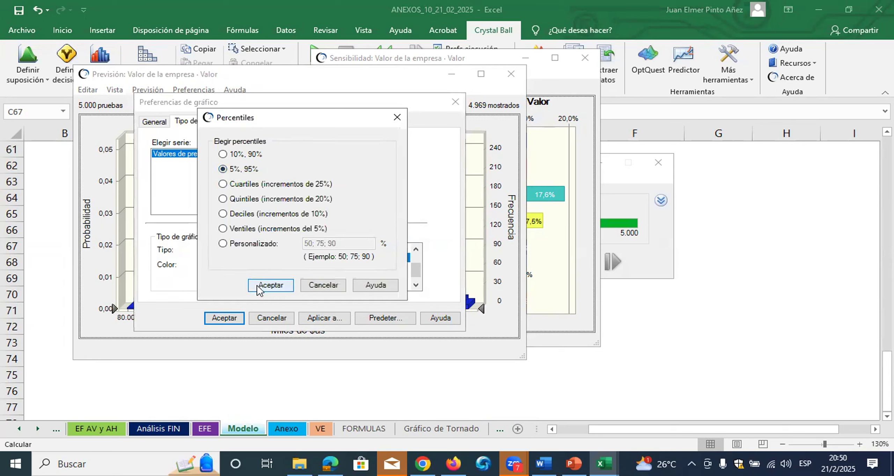
click(228, 318)
click(270, 287)
click(231, 318)
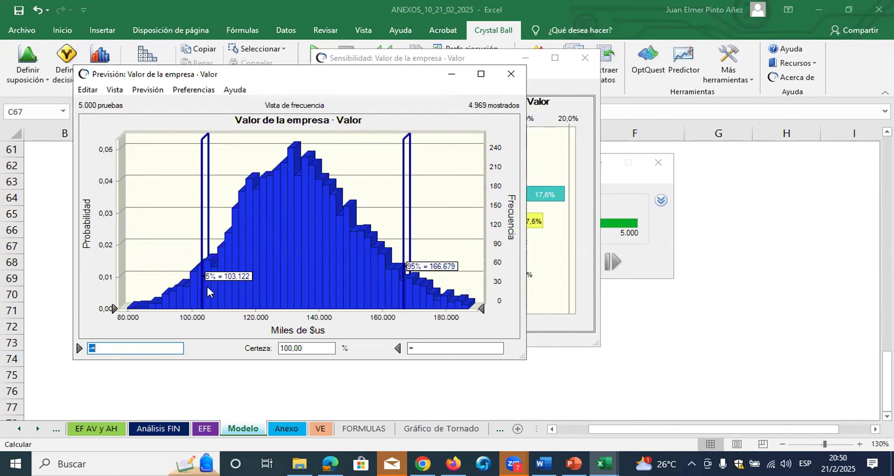
Set the forecast chart's upper certainty limit to 103.122, the value at the 5% percentile marker
click(424, 351)
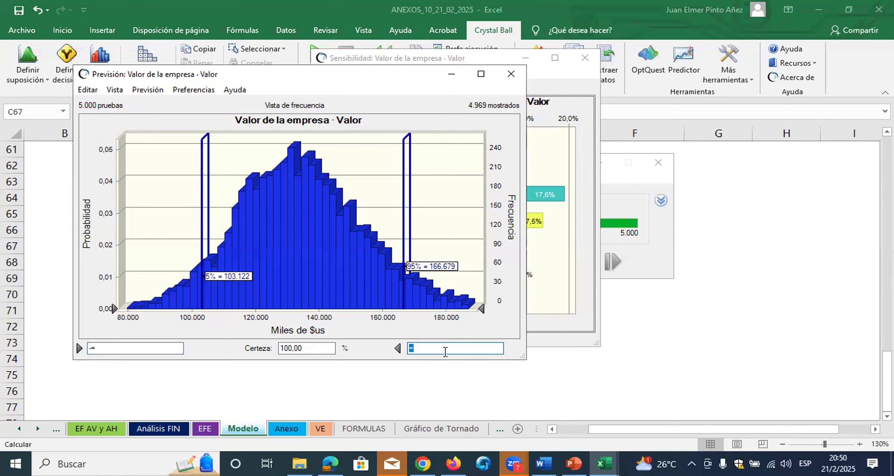
text(10)
text(3)
text(.122)
key(Return)
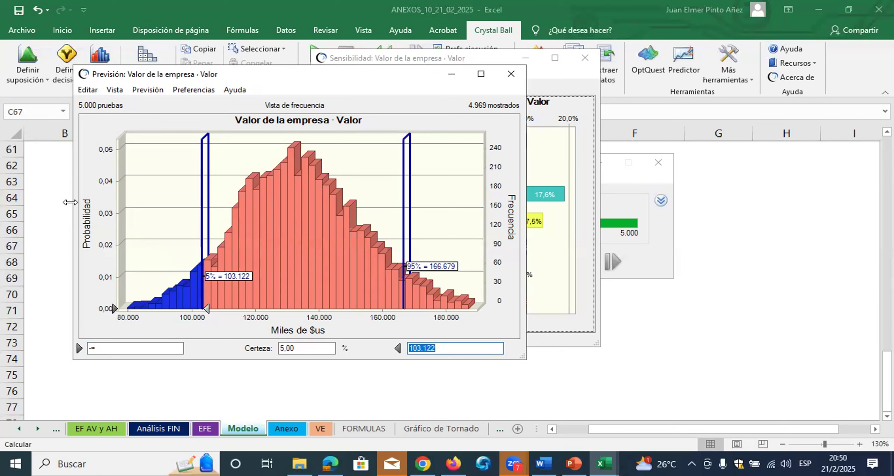
drag(484, 303, 204, 300)
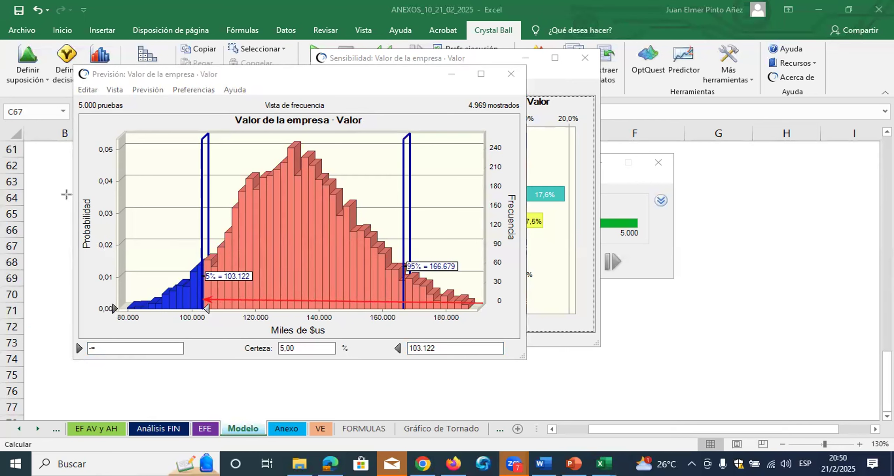
mouse_move(281, 227)
mouse_down()
mouse_move(280, 253)
mouse_move(329, 244)
mouse_up()
click(348, 247)
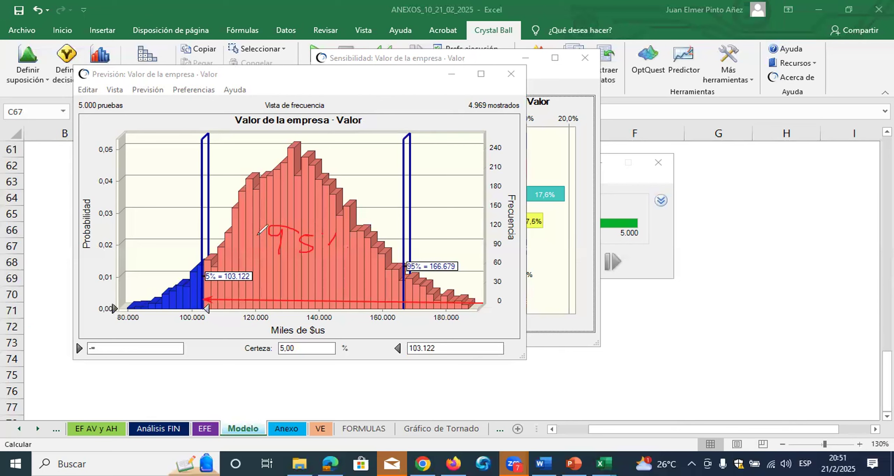
click(65, 92)
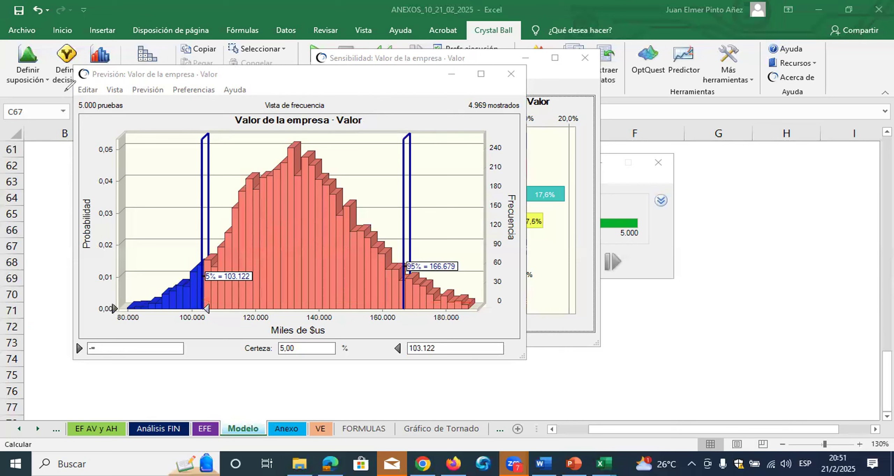
Copy the forecast chart, paste it at C65 under the VaR question, and shrink the picture to roughly the width of the chart above
click(88, 90)
click(91, 104)
click(690, 336)
click(141, 217)
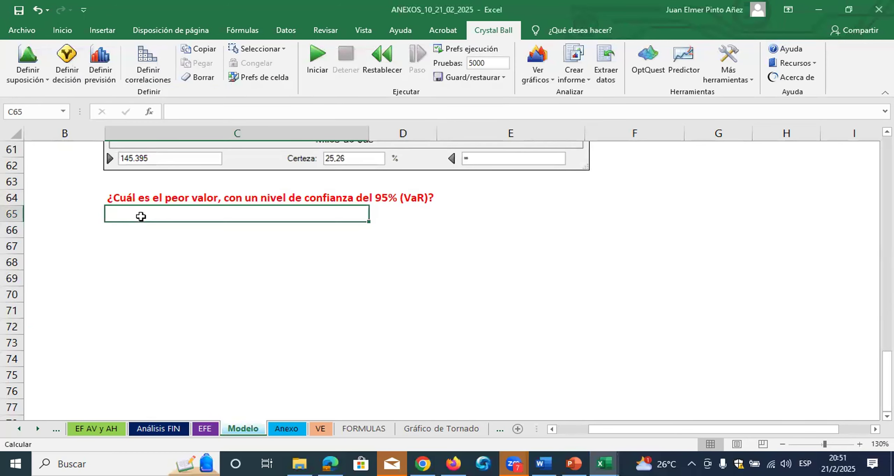
key(ctrl+v)
drag(662, 217, 507, 218)
Copy the formatted VaR question from C64 into C83, below the third pasted chart
click(215, 197)
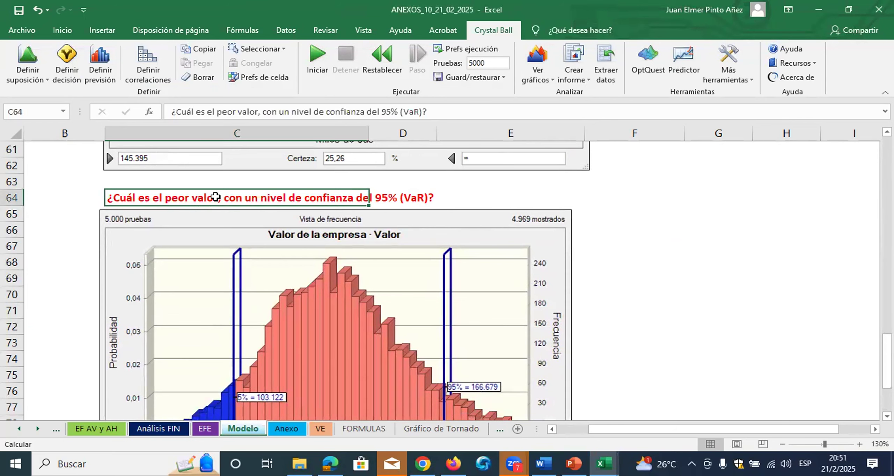
key(ctrl+c)
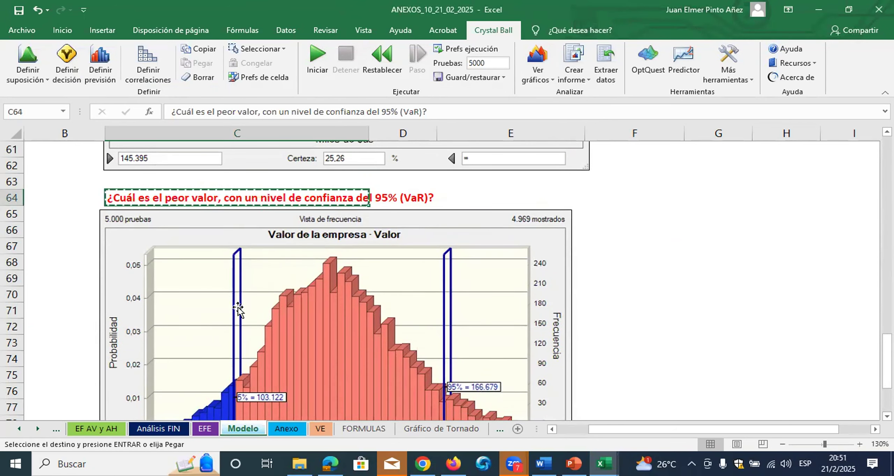
scroll(231, 325, down, 2)
scroll(136, 343, down, 1)
click(125, 360)
key(ctrl+v)
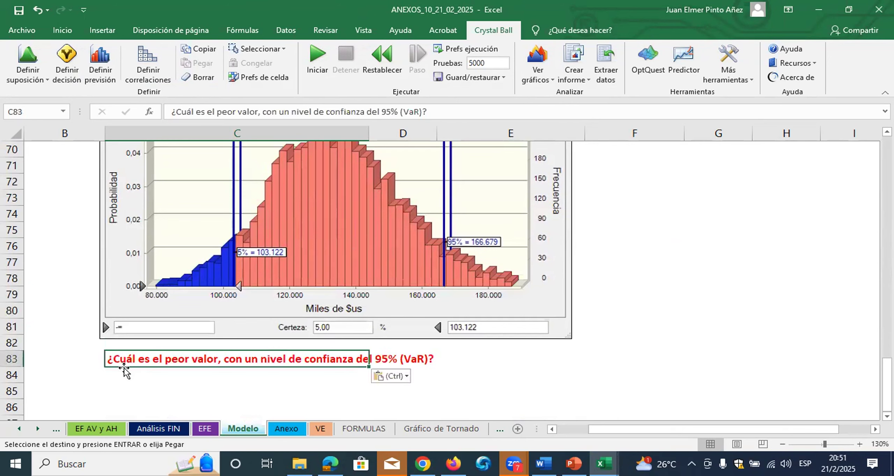
Rewrite the question in C83 as "¿Cuál es el análisis de sensibilidad?"
scroll(133, 333, down, 1)
double_click(130, 310)
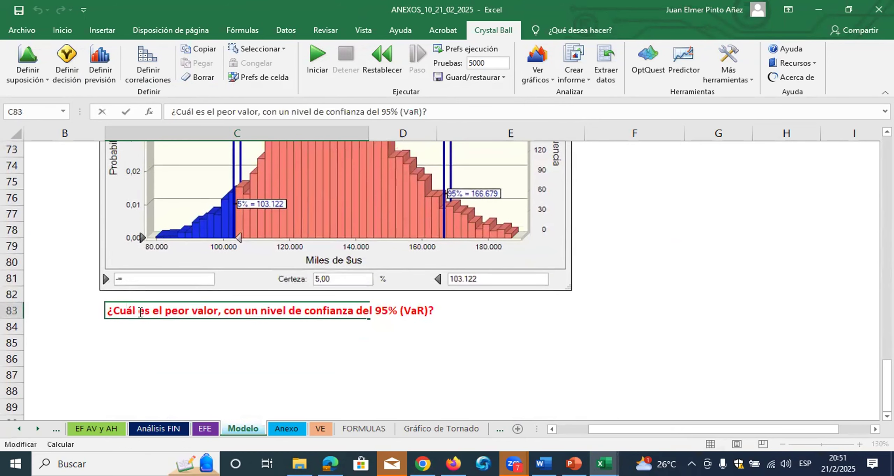
drag(113, 311, 426, 315)
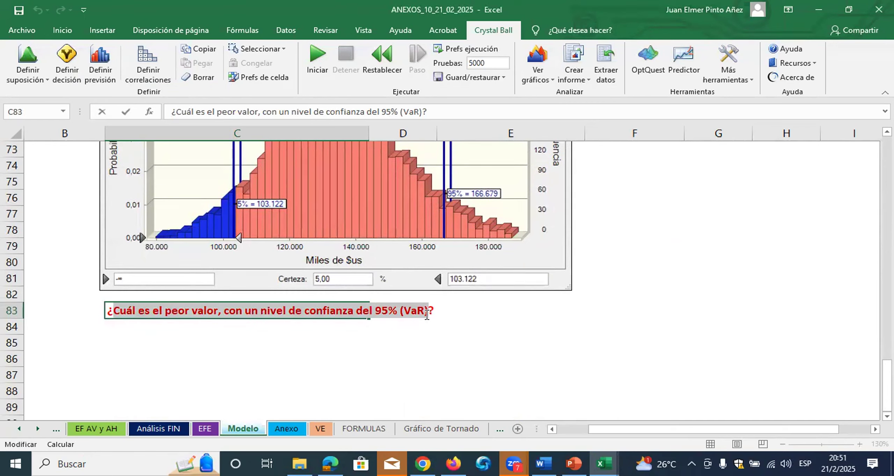
text(Cuál es el análisis de sensibilidad?)
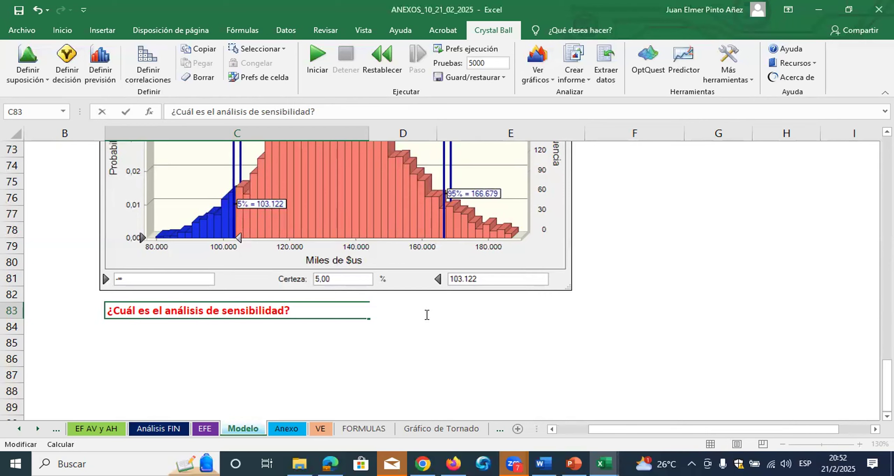
click(414, 330)
click(167, 313)
click(189, 341)
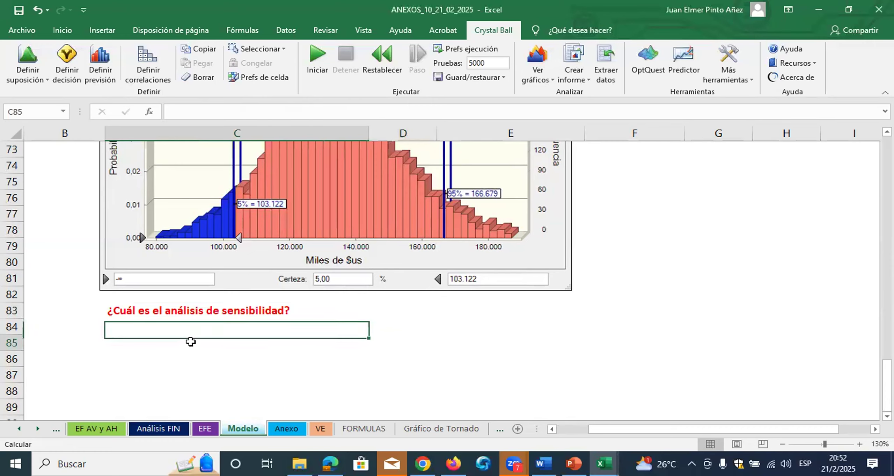
Reopen the "Valor de la empresa - Valor" forecast chart and open its sensitivity chart from it
scroll(190, 340, down, 2)
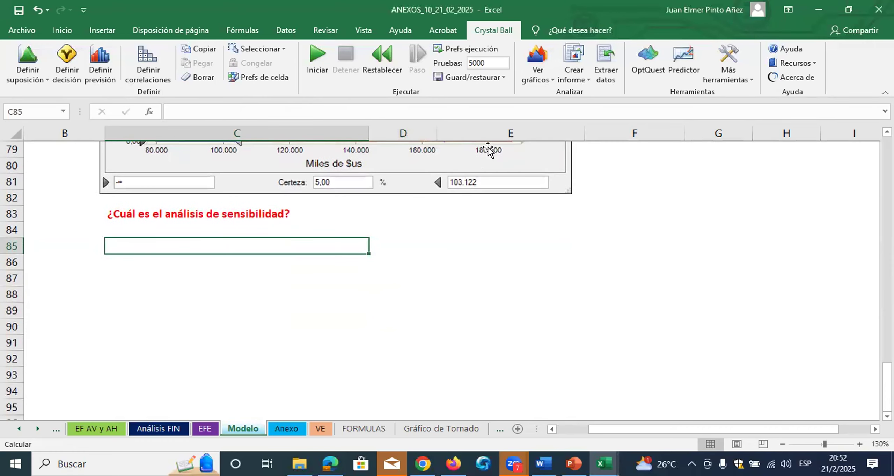
click(548, 78)
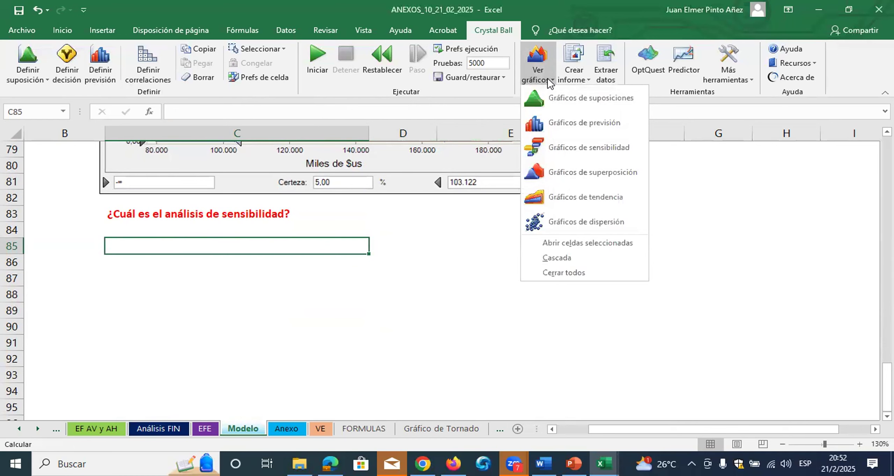
click(554, 120)
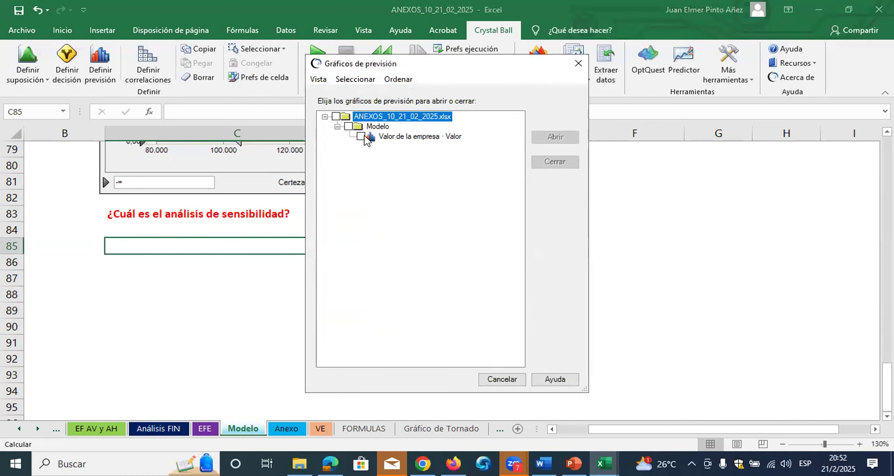
click(361, 136)
click(555, 136)
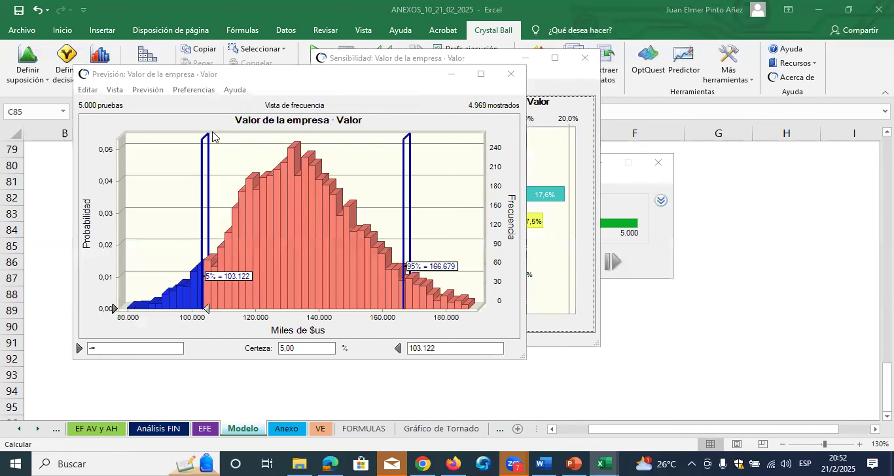
click(148, 90)
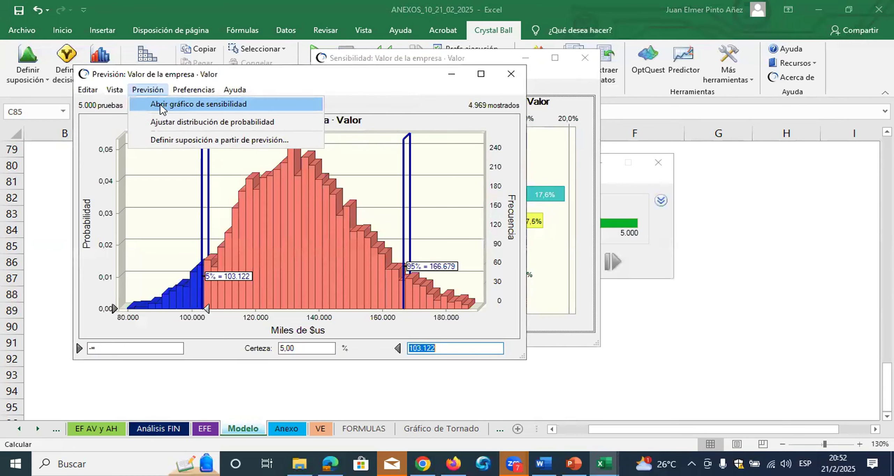
click(160, 103)
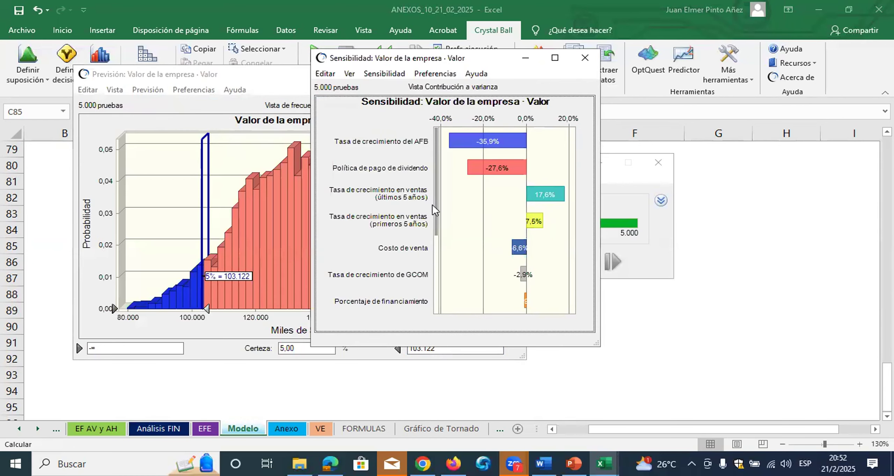
Turn on the 3D effect for the sensitivity chart and enlarge its window to fit all the variables
double_click(476, 204)
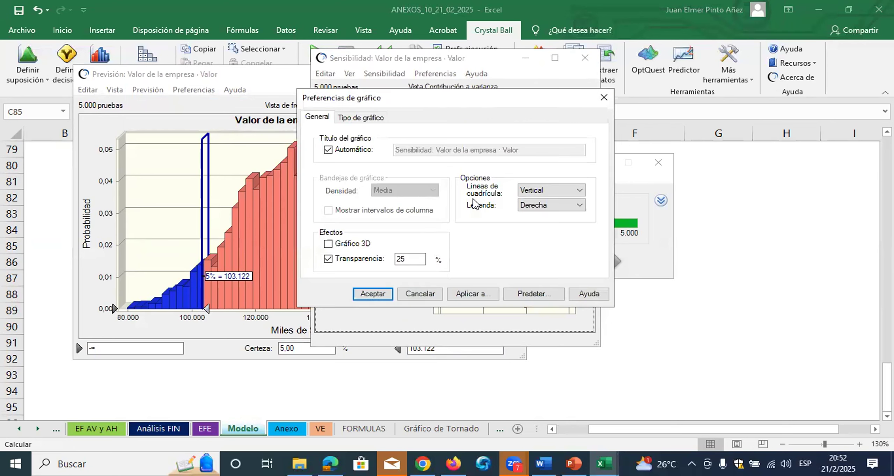
click(328, 244)
click(370, 292)
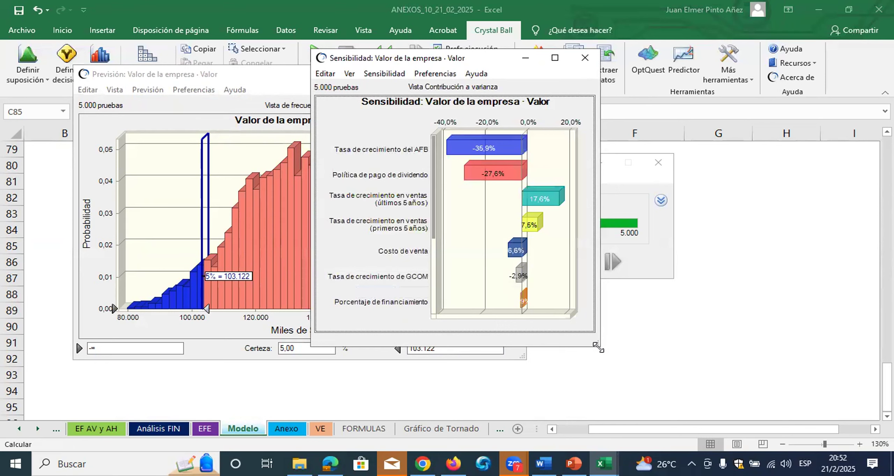
drag(598, 347, 648, 402)
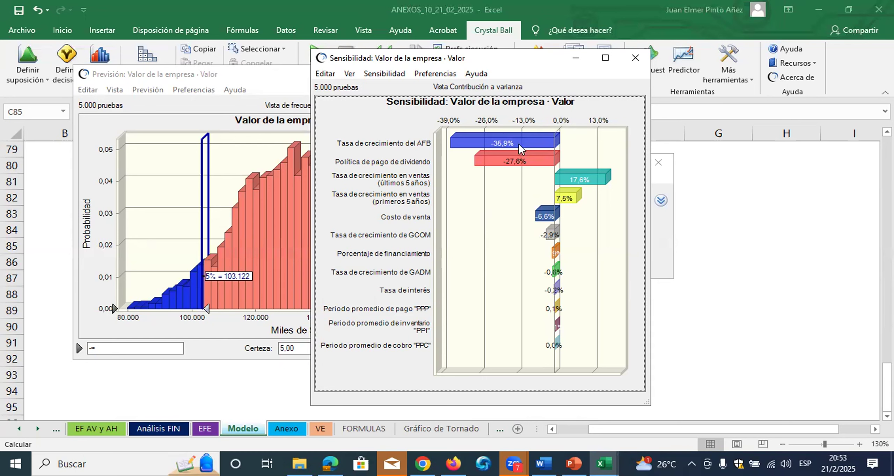
mouse_move(520, 149)
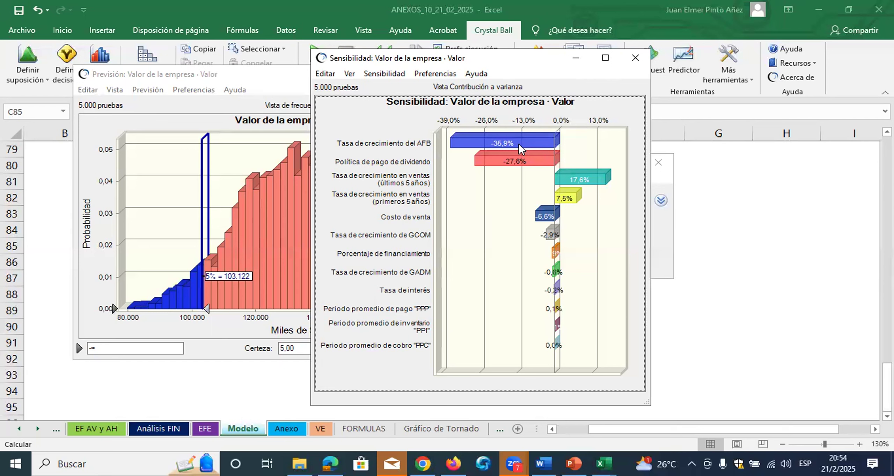
Copy the sensitivity chart and paste it at C84 under the sensitivity question
click(325, 74)
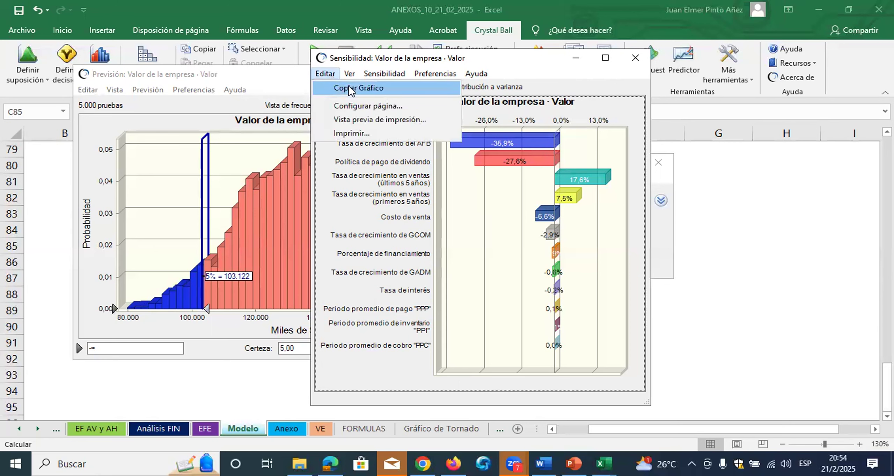
click(351, 88)
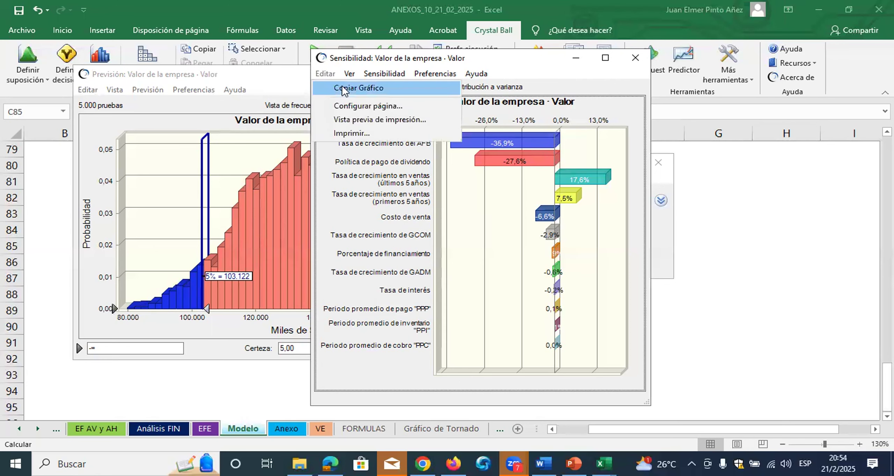
click(752, 249)
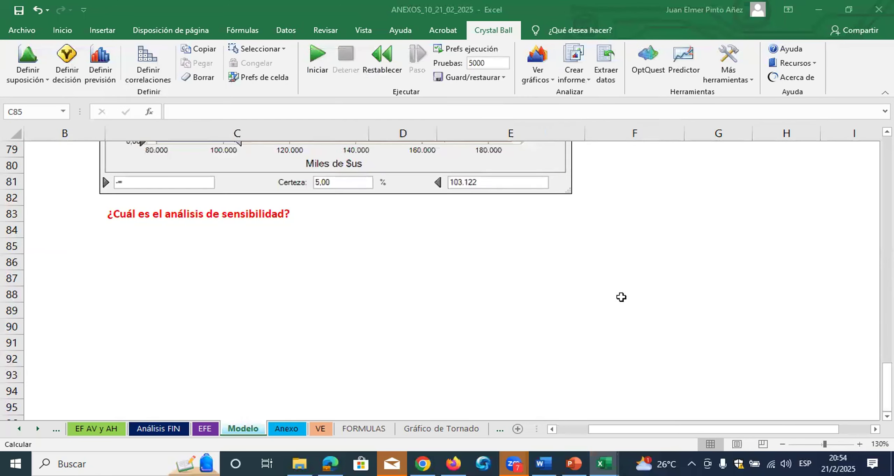
click(146, 227)
key(ctrl+v)
scroll(167, 241, down, 2)
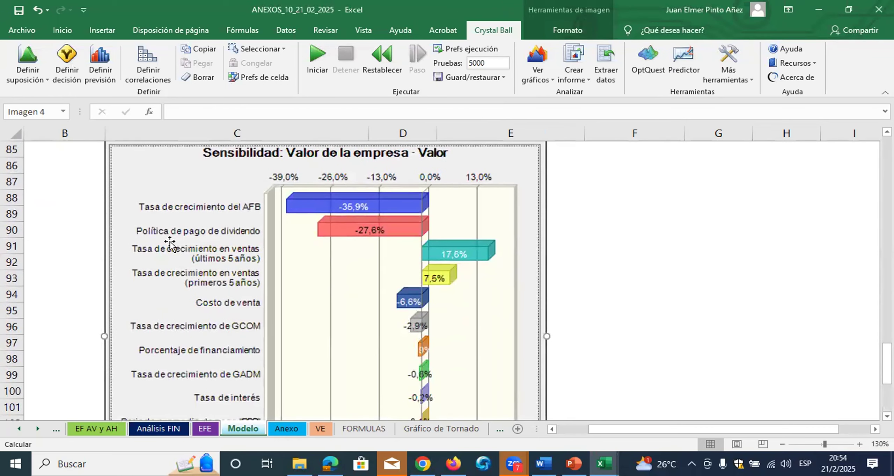
scroll(170, 245, down, 3)
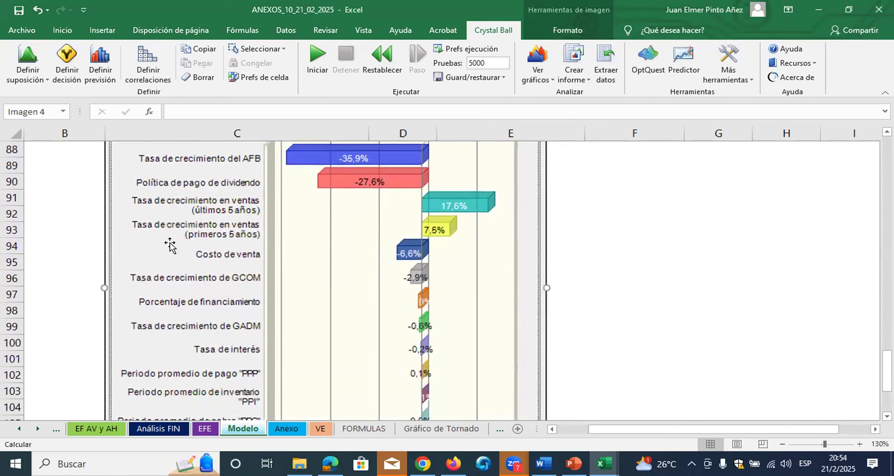
Generate a complete Crystal Ball report of the simulation, with an empty cell below the pasted sensitivity chart selected
scroll(170, 245, down, 1)
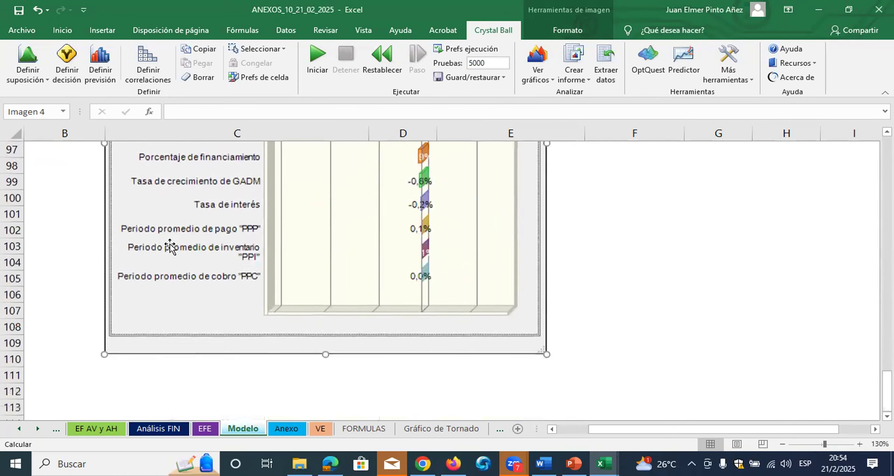
click(179, 373)
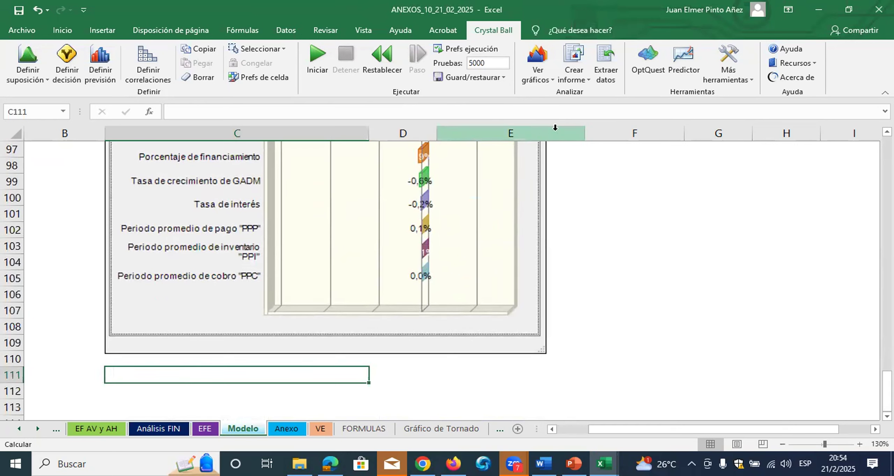
click(576, 67)
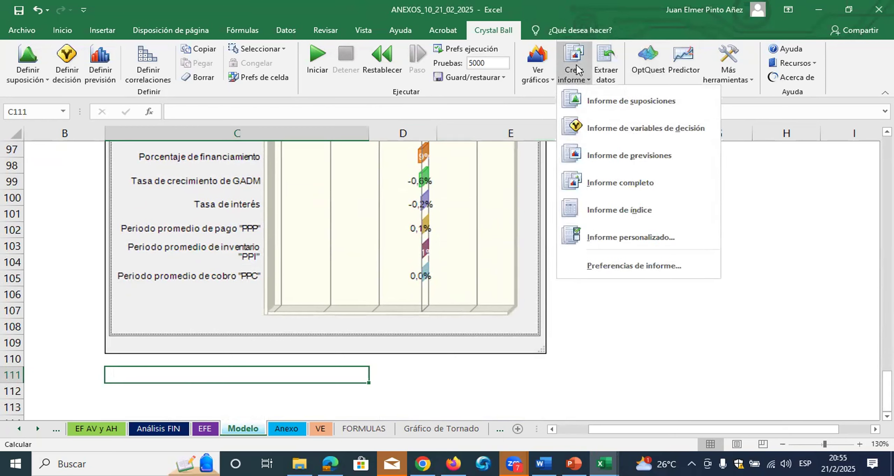
click(606, 189)
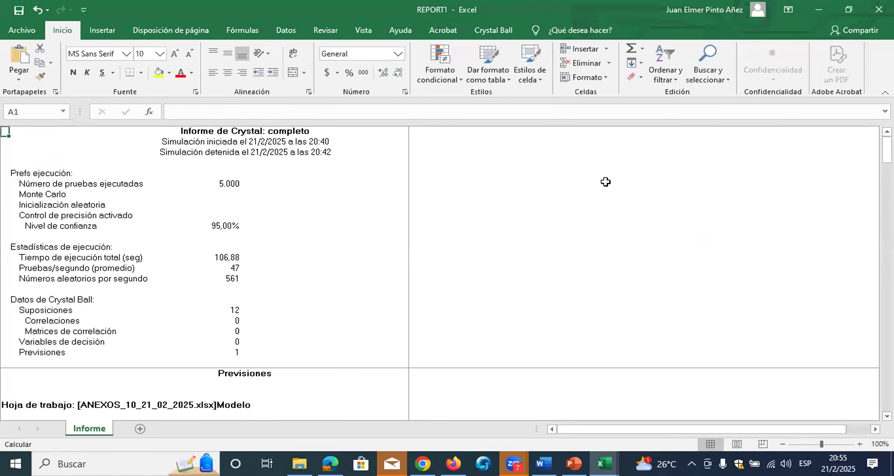
right_click(84, 427)
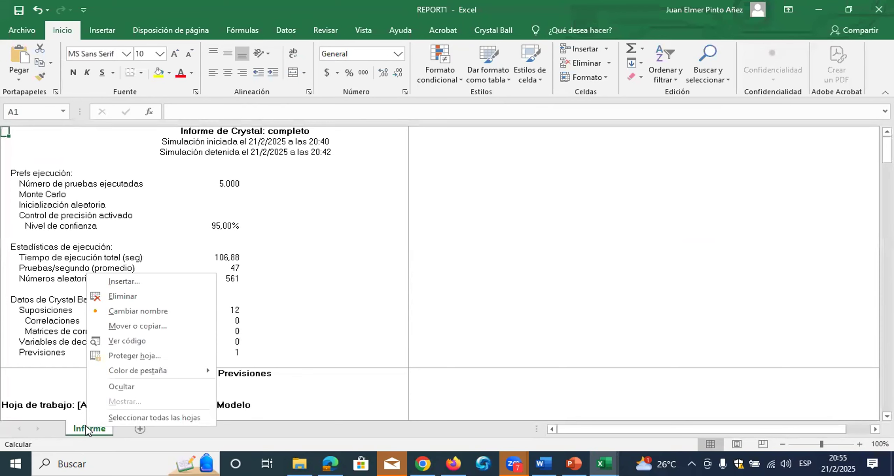
click(133, 326)
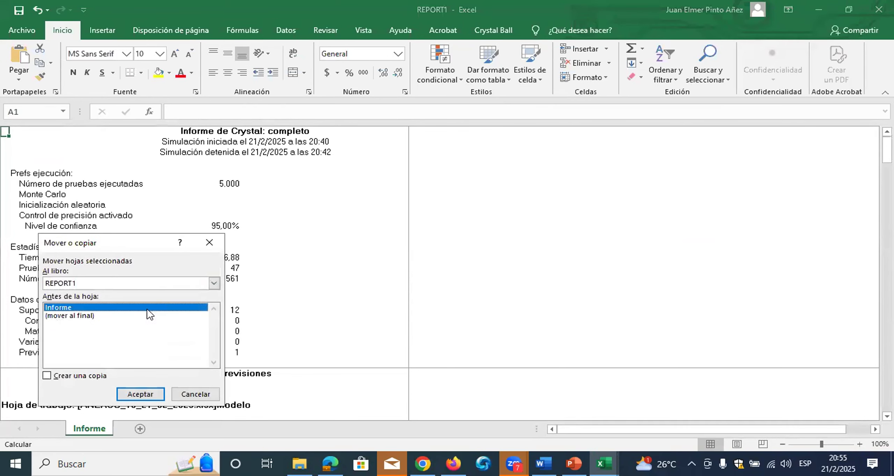
click(209, 242)
Look through the report, then copy its Informe sheet to the end of the ANEXOS_10_21_02_2025.xlsx workbook, keeping the original
scroll(799, 242, down, 1)
scroll(440, 273, down, 20)
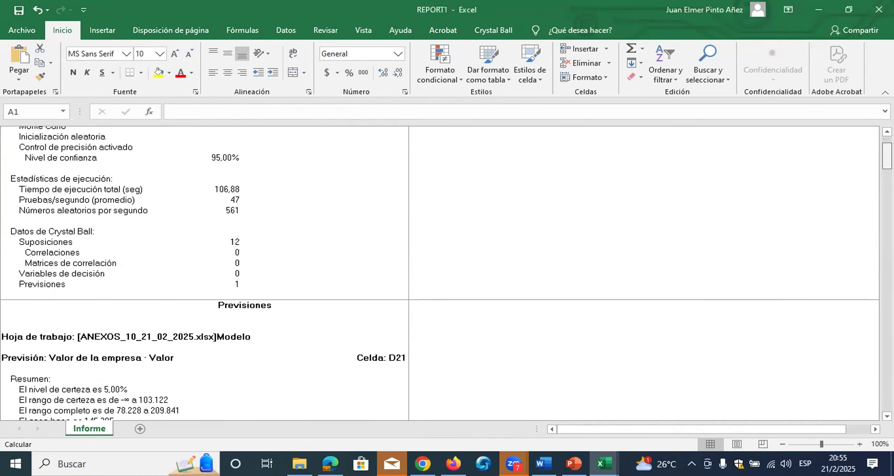
scroll(439, 273, down, 20)
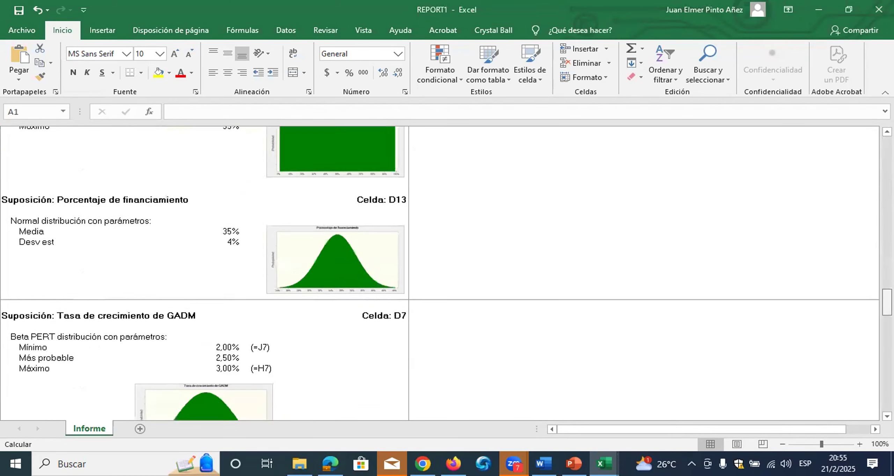
scroll(440, 273, down, 8)
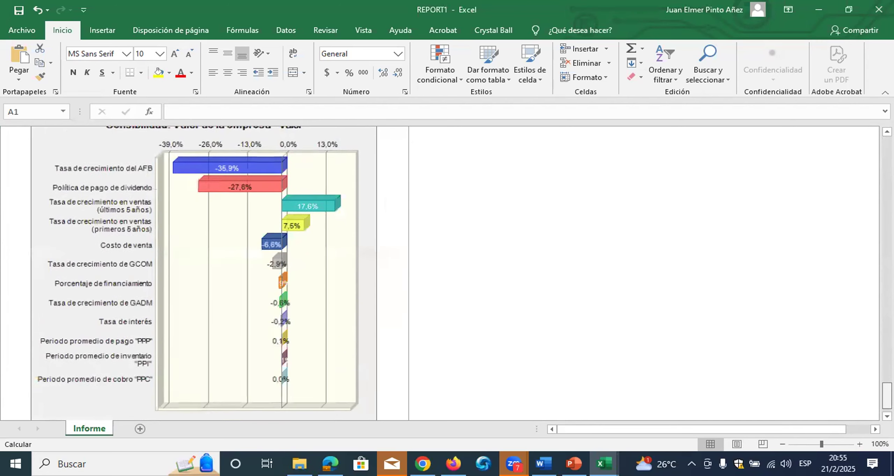
right_click(104, 429)
click(153, 329)
click(66, 377)
click(234, 284)
click(195, 304)
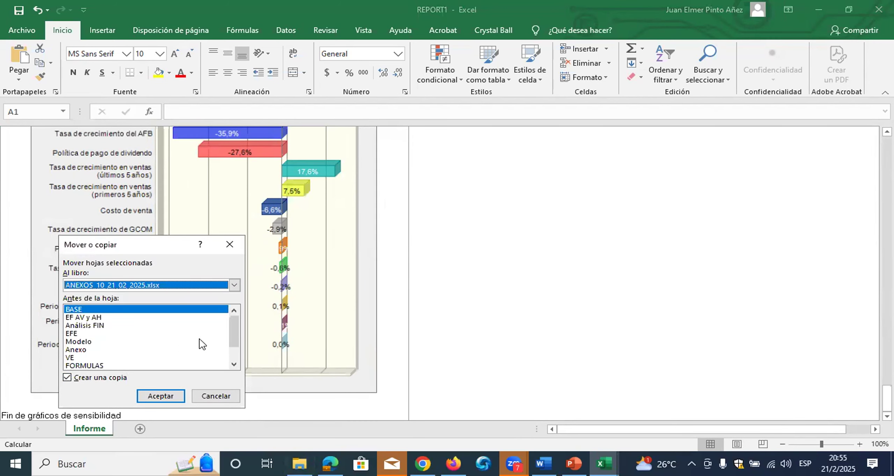
drag(239, 335, 232, 354)
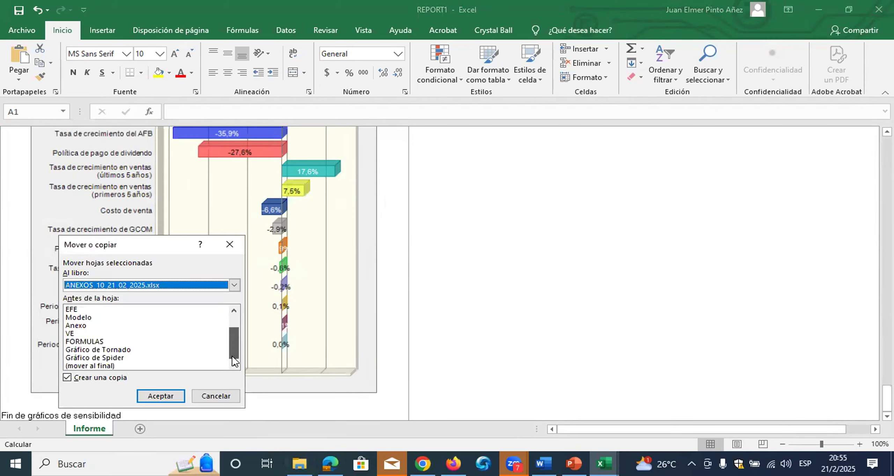
click(105, 366)
click(160, 395)
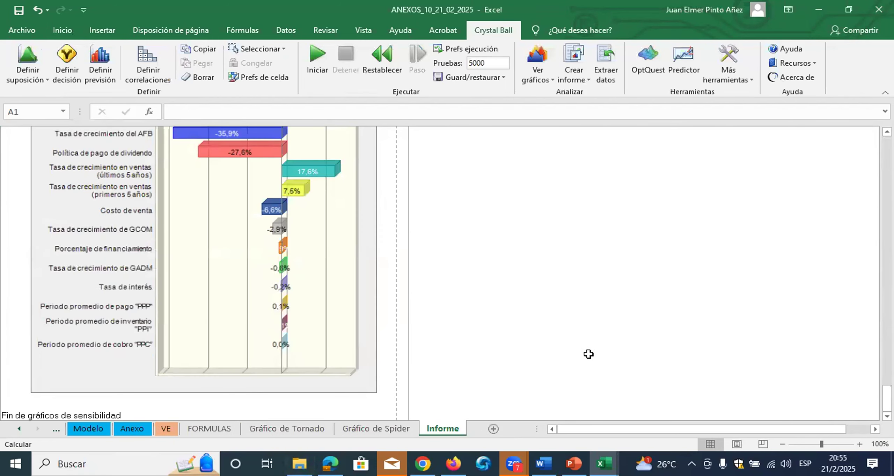
Return to the Modelo sheet and review the sensitivity, VaR, probability and 95% range charts up to the input and output variables
drag(814, 431, 349, 395)
click(105, 429)
scroll(384, 306, up, 10)
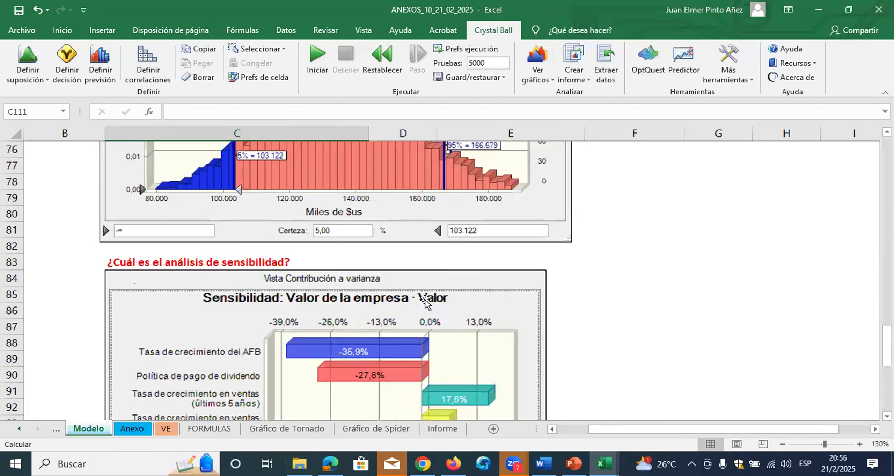
scroll(435, 300, up, 1)
scroll(435, 300, down, 1)
scroll(435, 300, up, 5)
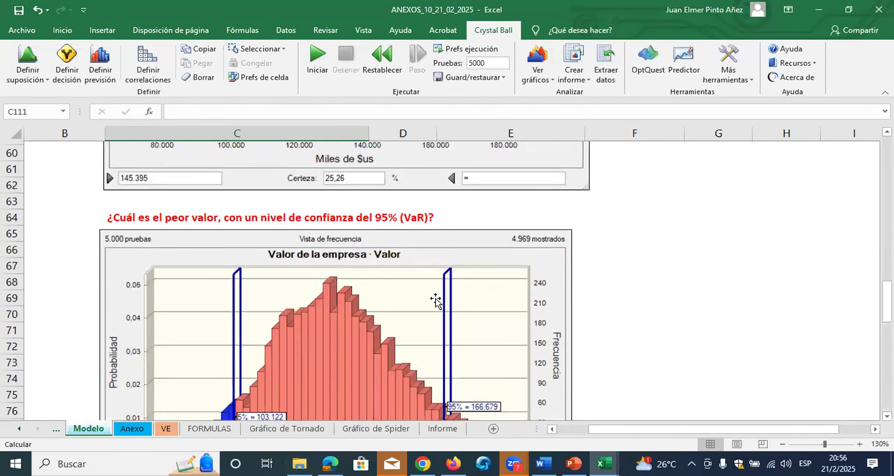
scroll(436, 300, up, 9)
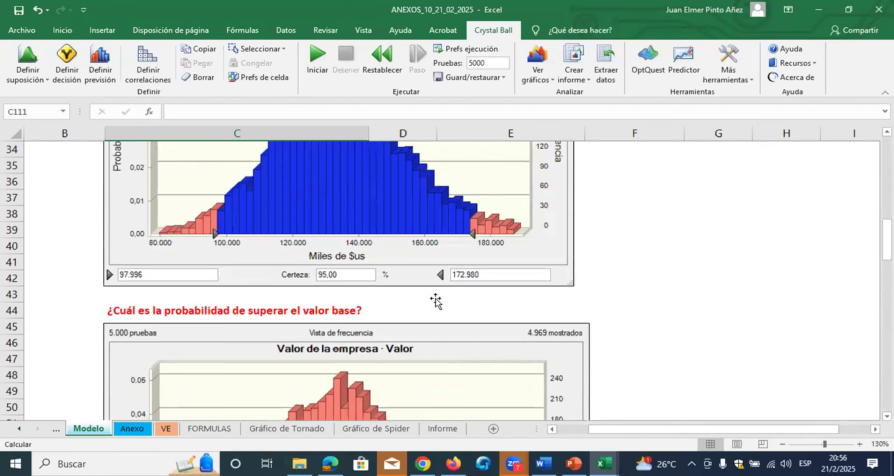
scroll(435, 300, up, 7)
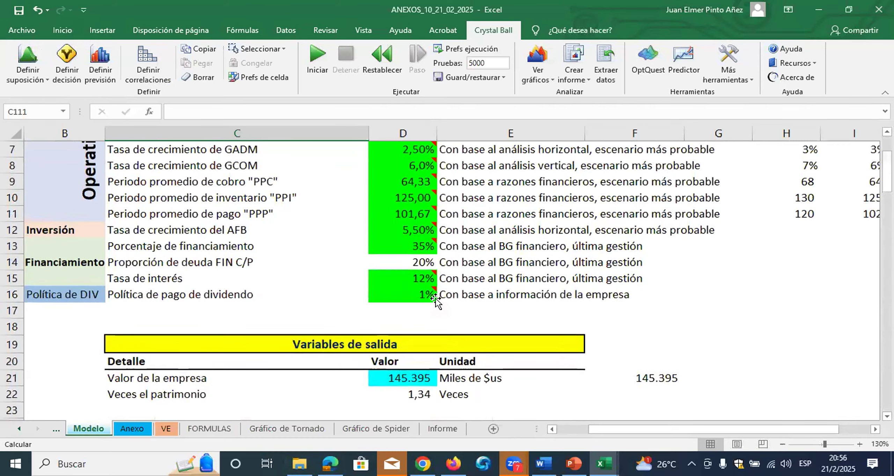
scroll(437, 296, down, 1)
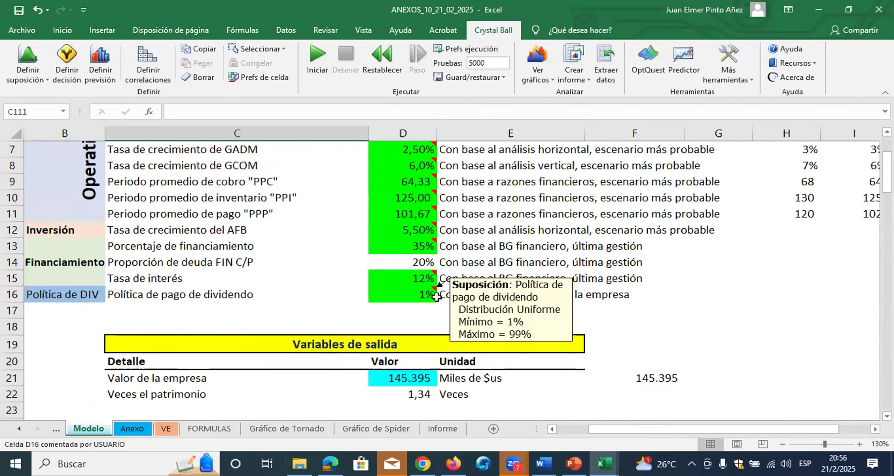
scroll(437, 296, up, 1)
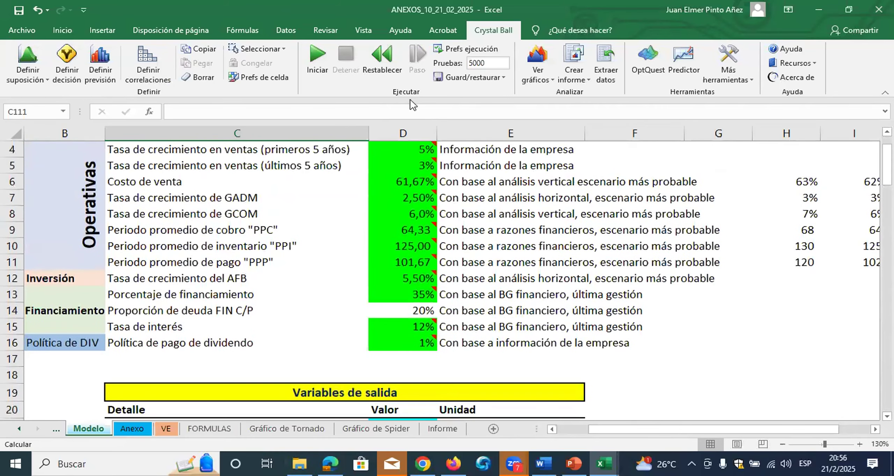